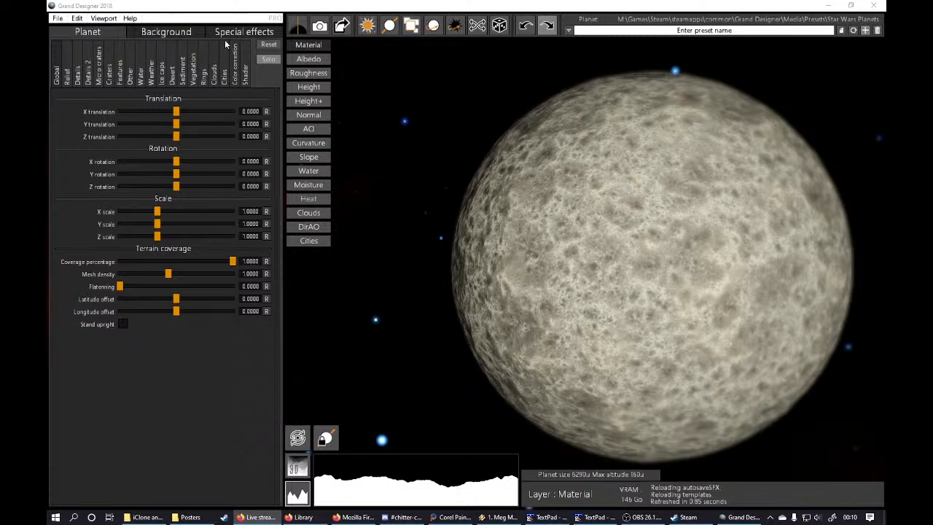
# Step: Turn off the background's nebulae, masking, lighting and stars layers, and hide the sun
pyautogui.click(189, 32)
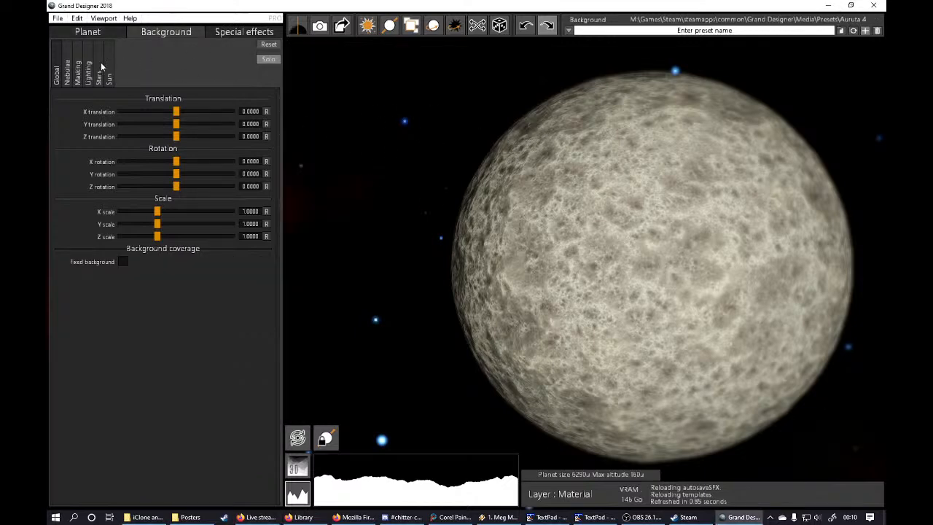
pyautogui.click(68, 71)
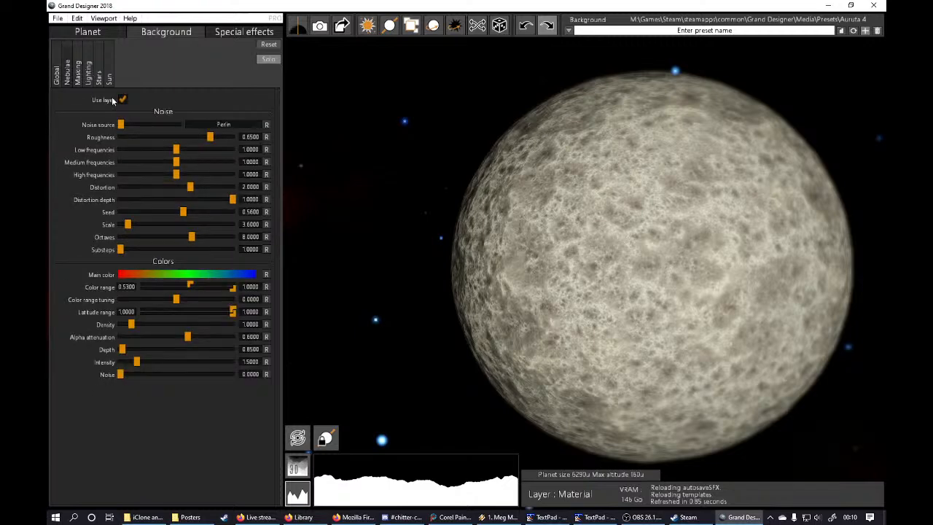
pyautogui.click(78, 83)
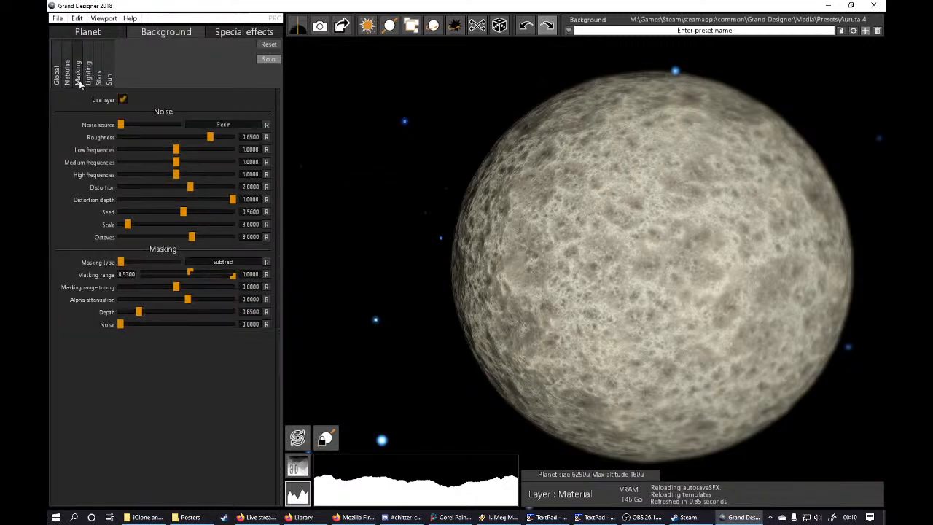
pyautogui.click(117, 99)
pyautogui.click(89, 80)
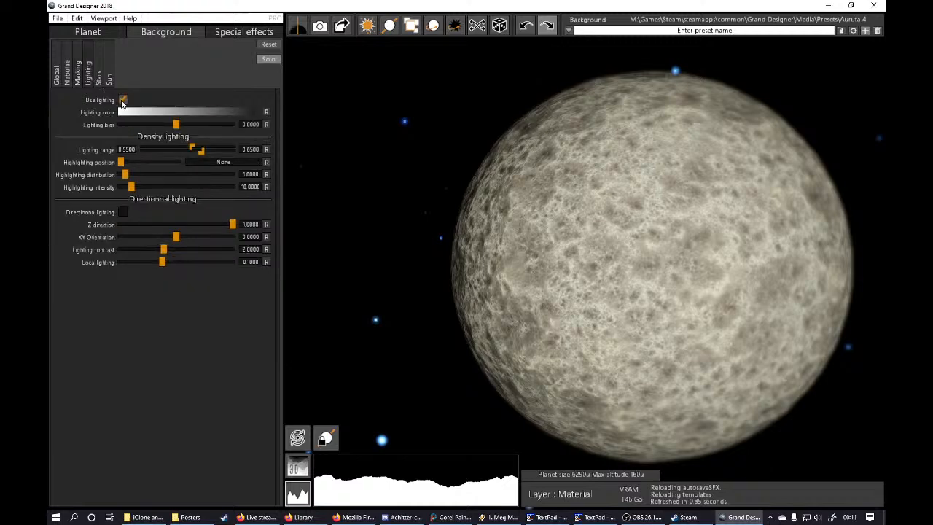
pyautogui.click(100, 78)
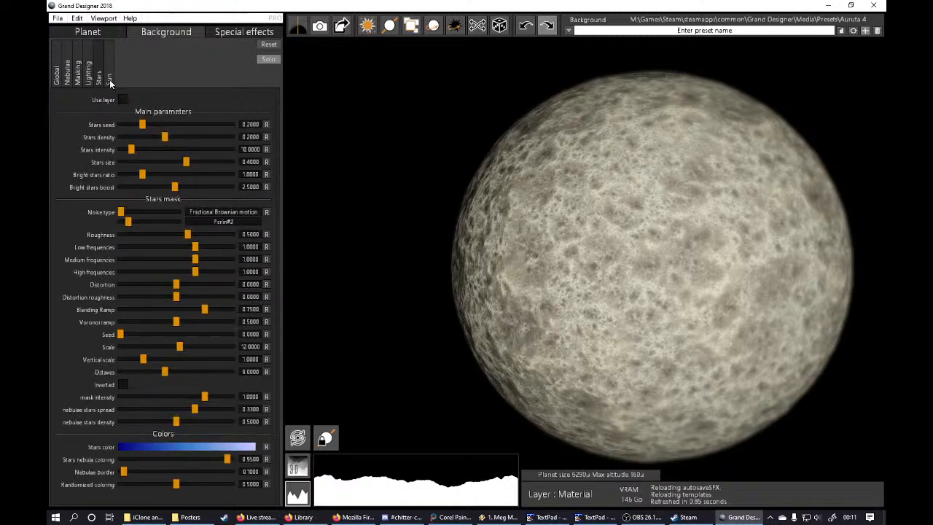
pyautogui.click(110, 80)
pyautogui.click(123, 110)
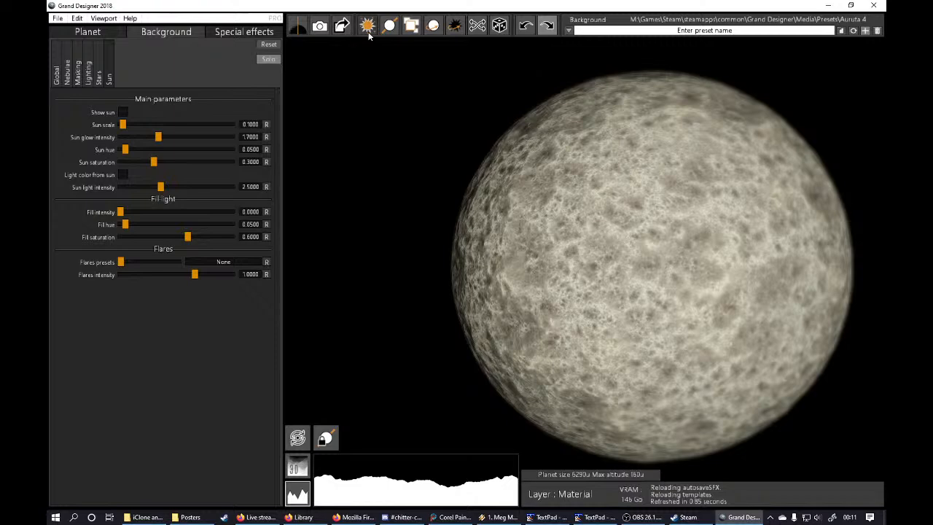
# Step: Move the sunlight direction around the planet until its visible face is fully lit
pyautogui.moveTo(535, 194); pyautogui.dragTo(428, 211)
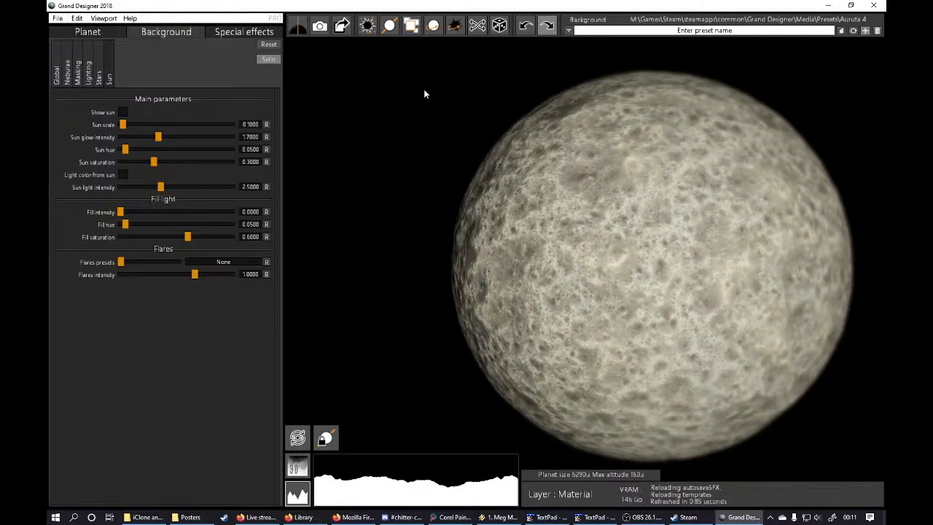
pyautogui.click(366, 26)
pyautogui.moveTo(452, 258); pyautogui.dragTo(860, 410)
pyautogui.moveTo(388, 182); pyautogui.dragTo(793, 318)
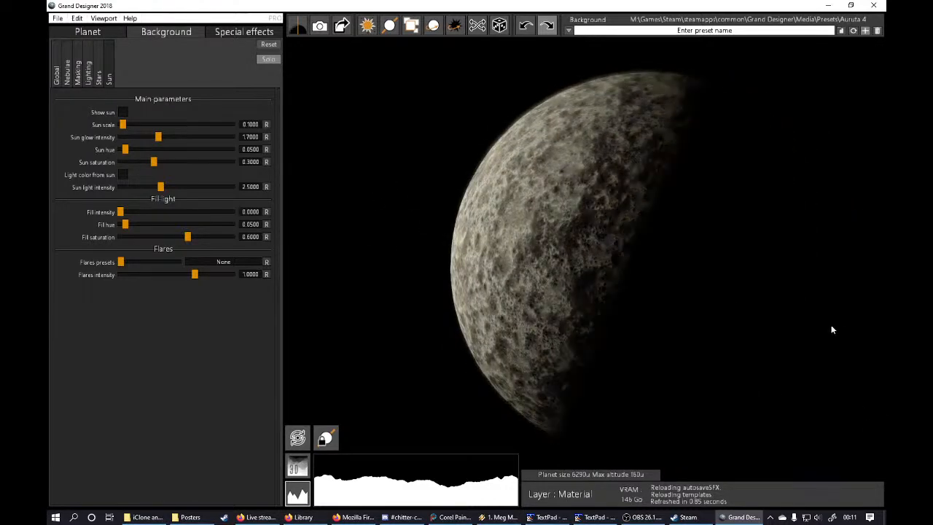
pyautogui.moveTo(363, 167); pyautogui.dragTo(869, 356)
pyautogui.moveTo(382, 180); pyautogui.dragTo(583, 251)
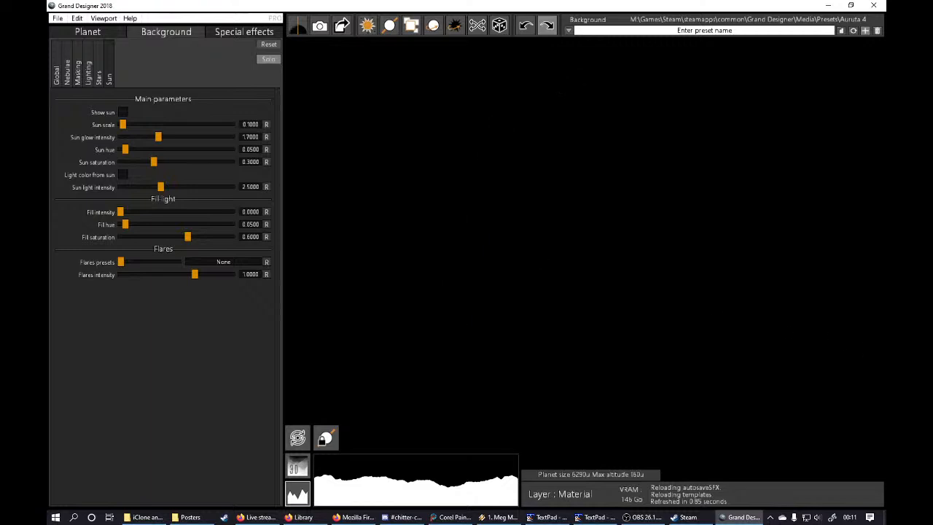
pyautogui.moveTo(386, 171); pyautogui.dragTo(864, 347)
pyautogui.moveTo(389, 209); pyautogui.dragTo(845, 340)
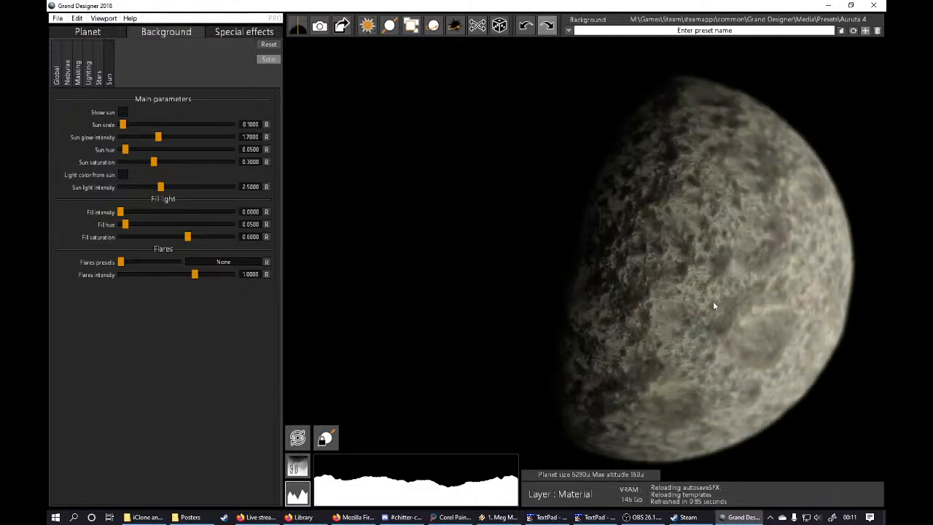
pyautogui.moveTo(510, 225); pyautogui.dragTo(865, 379)
pyautogui.moveTo(475, 191); pyautogui.dragTo(577, 205)
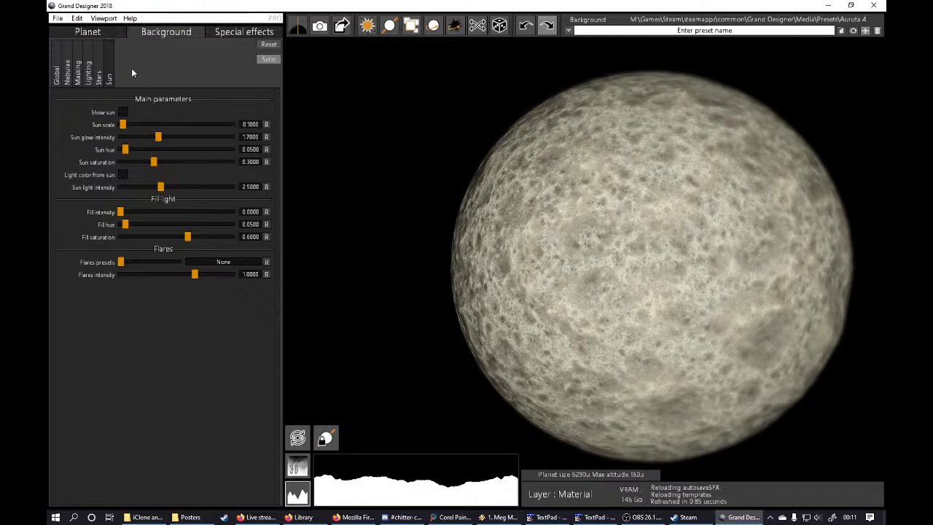
# Step: View the special effects settings and return to the planet's relief settings
pyautogui.click(220, 35)
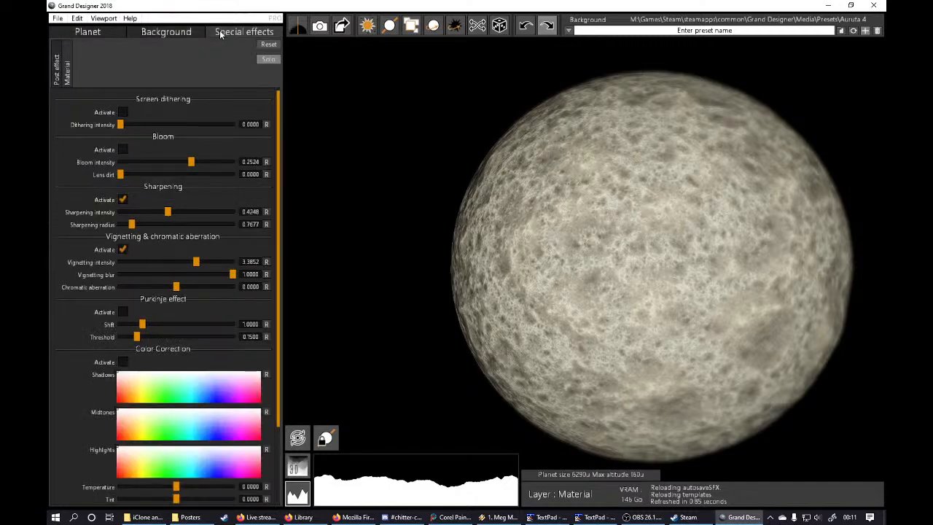
pyautogui.click(86, 31)
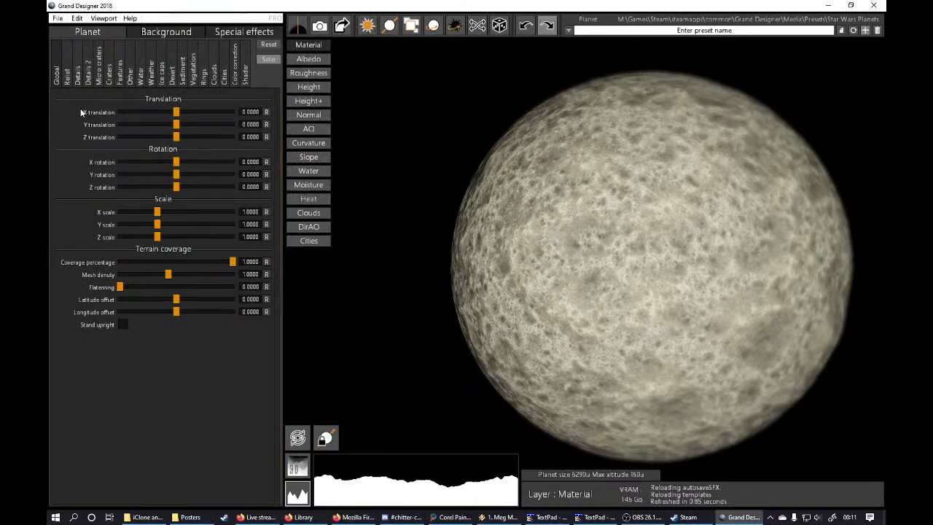
pyautogui.click(70, 77)
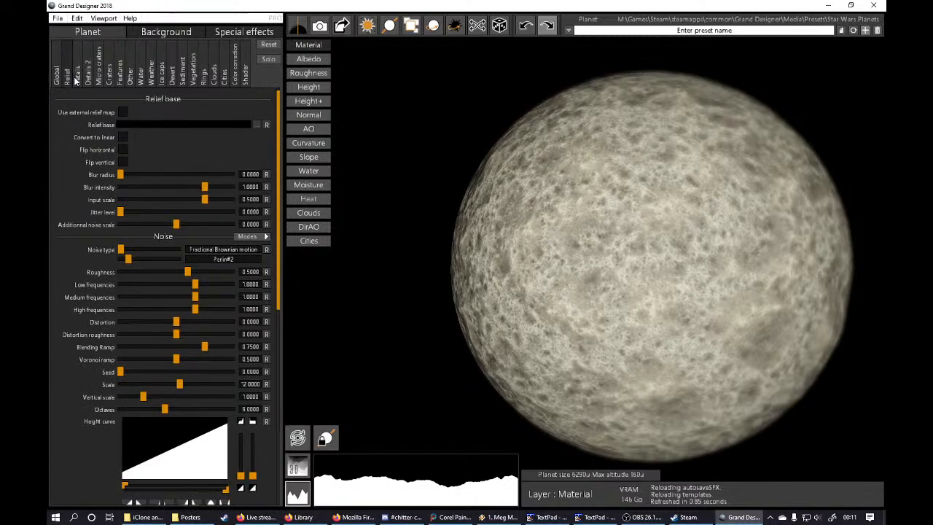
# Step: Set the relief noise type to Turbulence#1 with Flat Voronoi as the secondary noise
pyautogui.moveTo(122, 249)
pyautogui.mouseDown()
pyautogui.moveTo(135, 252)
pyautogui.moveTo(125, 255)
pyautogui.mouseUp()
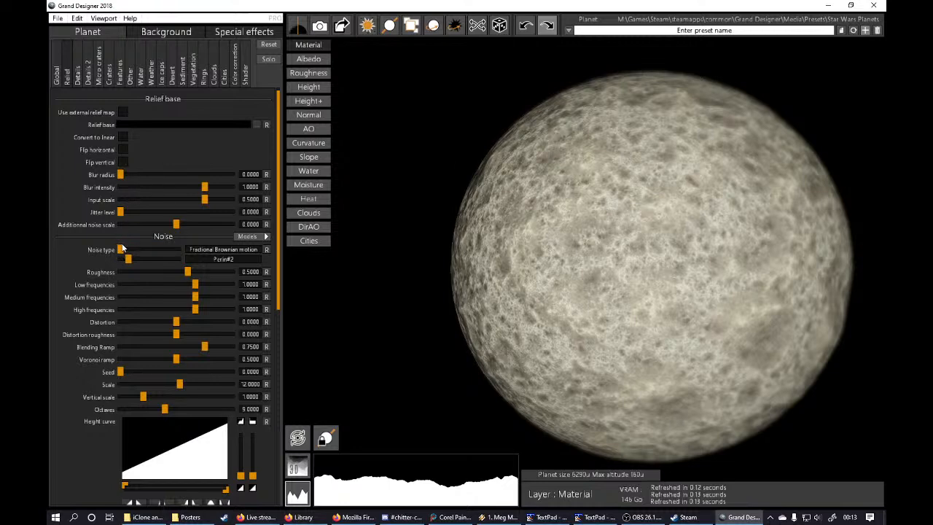
pyautogui.moveTo(121, 249); pyautogui.dragTo(167, 256)
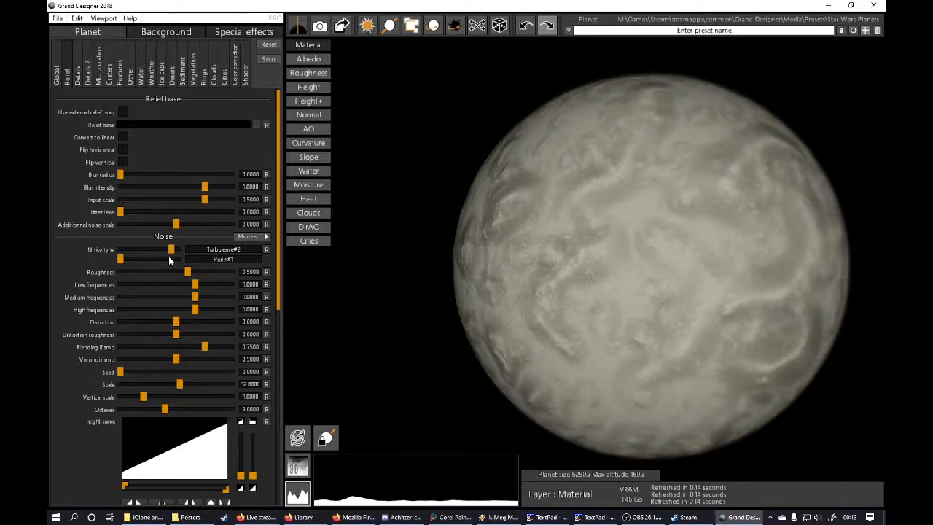
pyautogui.moveTo(169, 261); pyautogui.dragTo(166, 260)
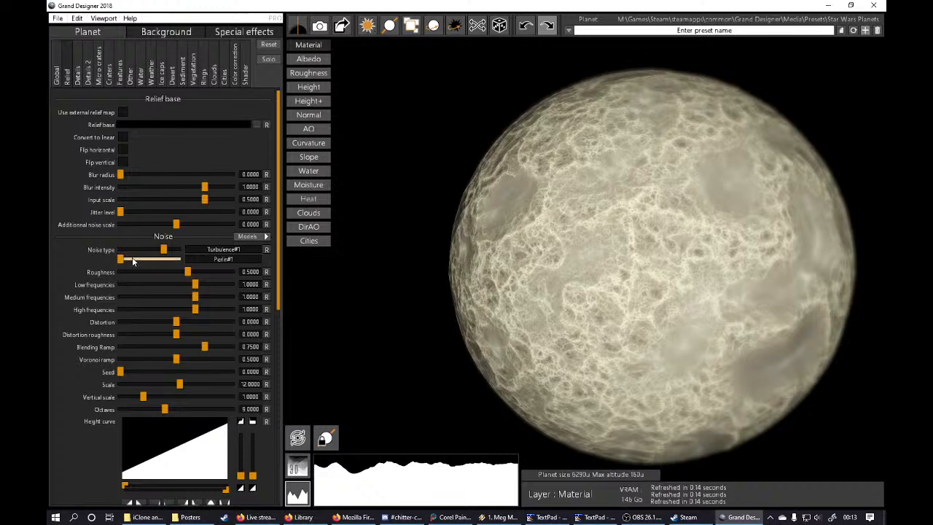
pyautogui.moveTo(122, 267)
pyautogui.mouseDown()
pyautogui.moveTo(175, 261)
pyautogui.moveTo(134, 272)
pyautogui.mouseUp()
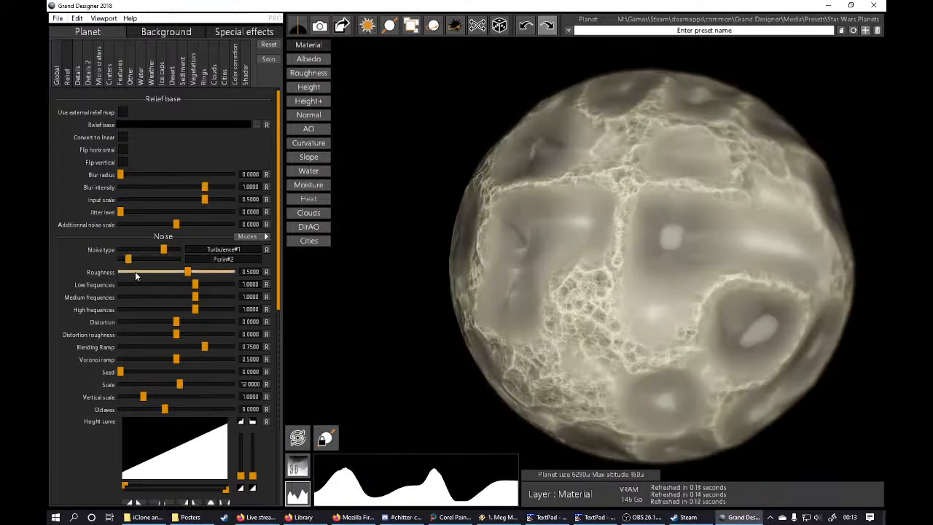
pyautogui.moveTo(130, 260); pyautogui.dragTo(175, 269)
pyautogui.moveTo(508, 284); pyautogui.dragTo(688, 322)
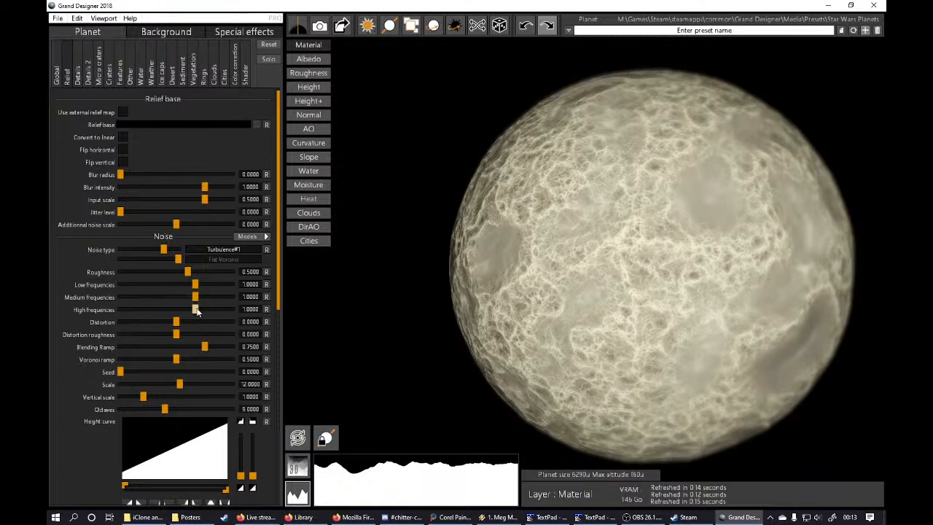
# Step: Reset the relief noise's medium frequencies to default and set its distortion to about -1.187
pyautogui.moveTo(194, 297)
pyautogui.mouseDown()
pyautogui.moveTo(218, 301)
pyautogui.moveTo(193, 302)
pyautogui.mouseUp()
pyautogui.click(266, 297)
pyautogui.moveTo(175, 322); pyautogui.dragTo(144, 333)
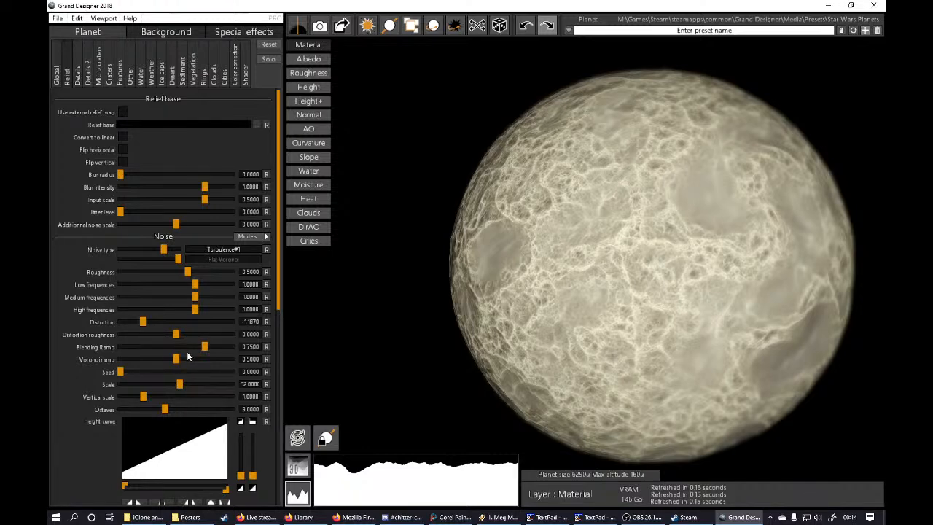
# Step: Vary the relief noise seed to reshape the terrain, settling on about 0.7043
pyautogui.moveTo(121, 374); pyautogui.dragTo(192, 392)
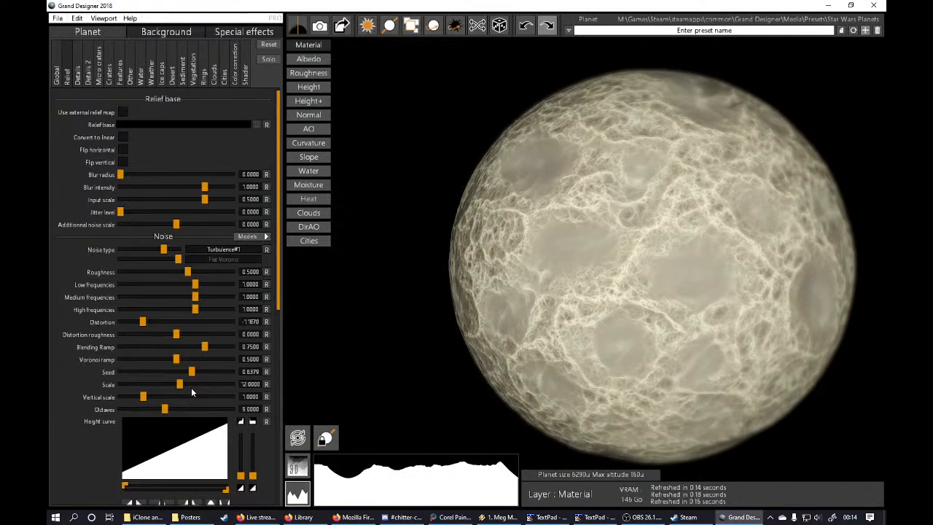
pyautogui.moveTo(192, 391); pyautogui.dragTo(194, 392)
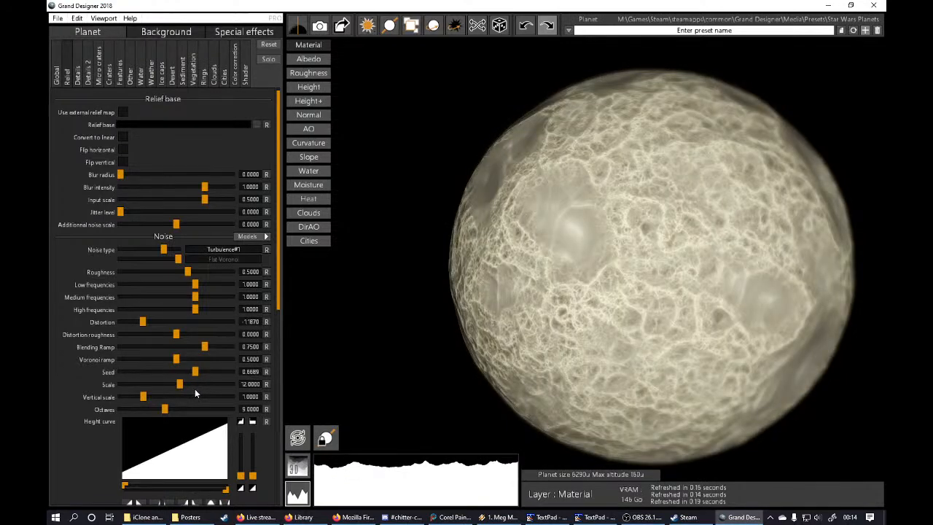
pyautogui.moveTo(195, 392); pyautogui.dragTo(199, 392)
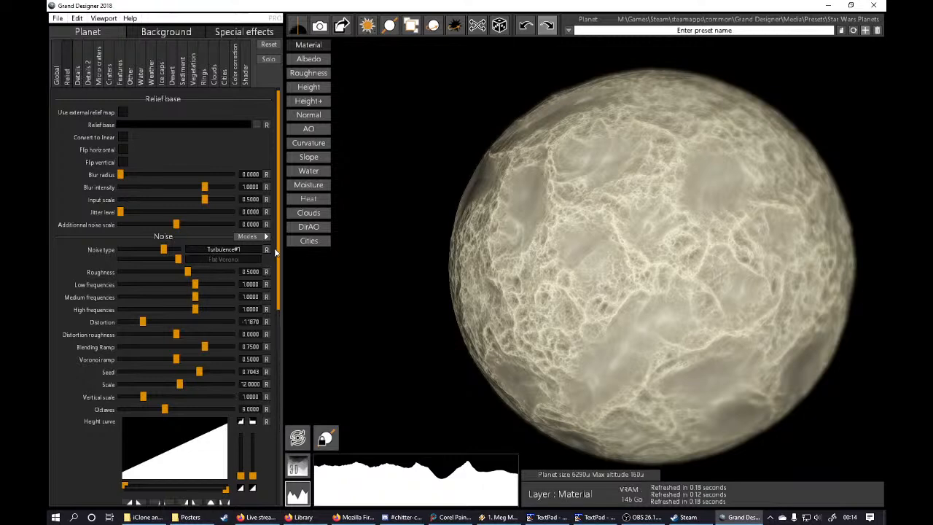
# Step: Look through the remaining relief parameters, from the height curve and continental shelf to the terrain colors
pyautogui.moveTo(277, 275); pyautogui.dragTo(273, 422)
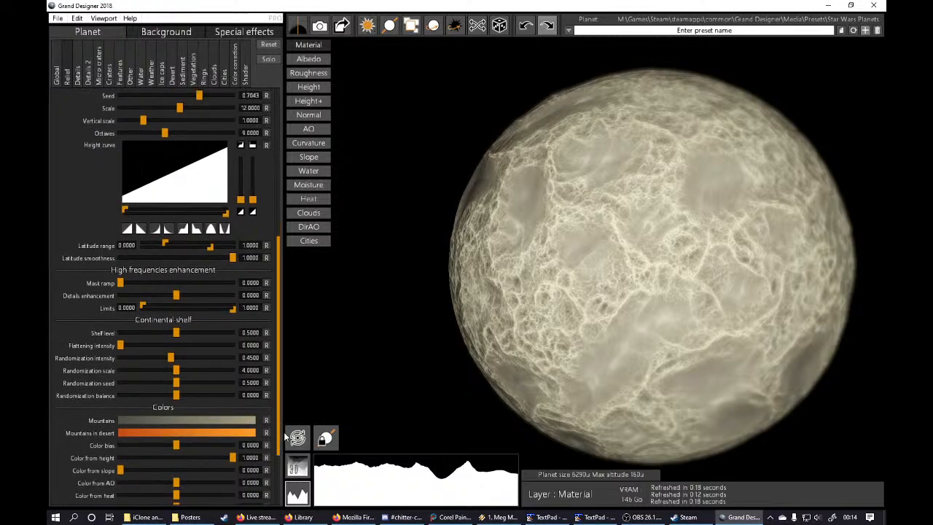
pyautogui.scroll(-1, 284, 436)
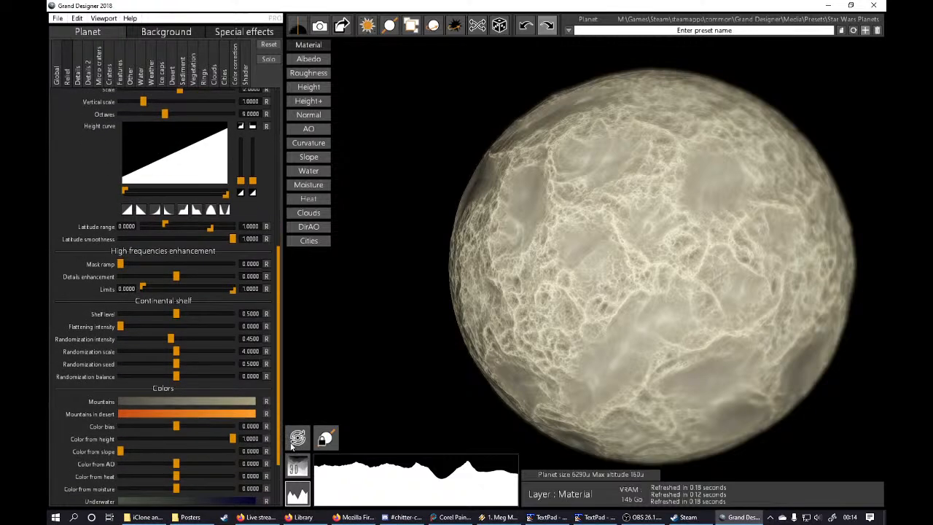
pyautogui.scroll(-1, 291, 438)
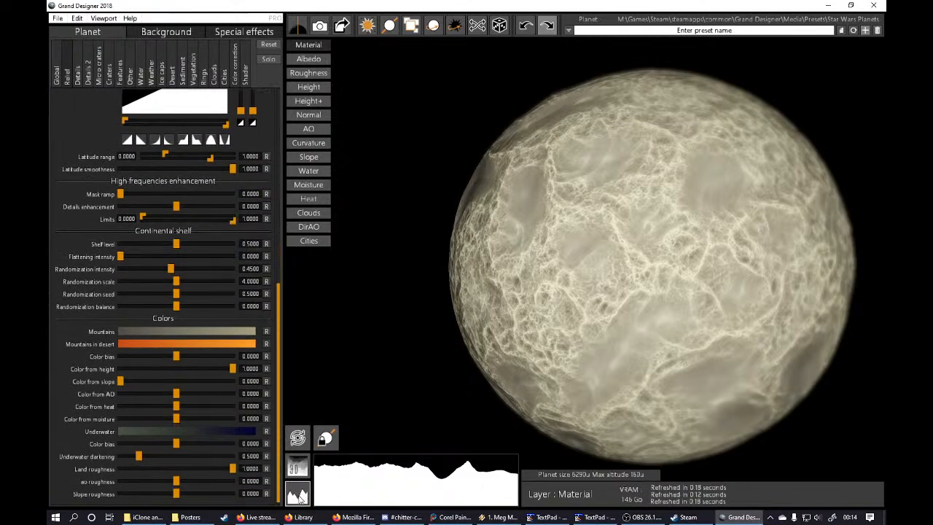
pyautogui.scroll(2, 284, 403)
pyautogui.scroll(-4, 284, 404)
pyautogui.scroll(8, 303, 330)
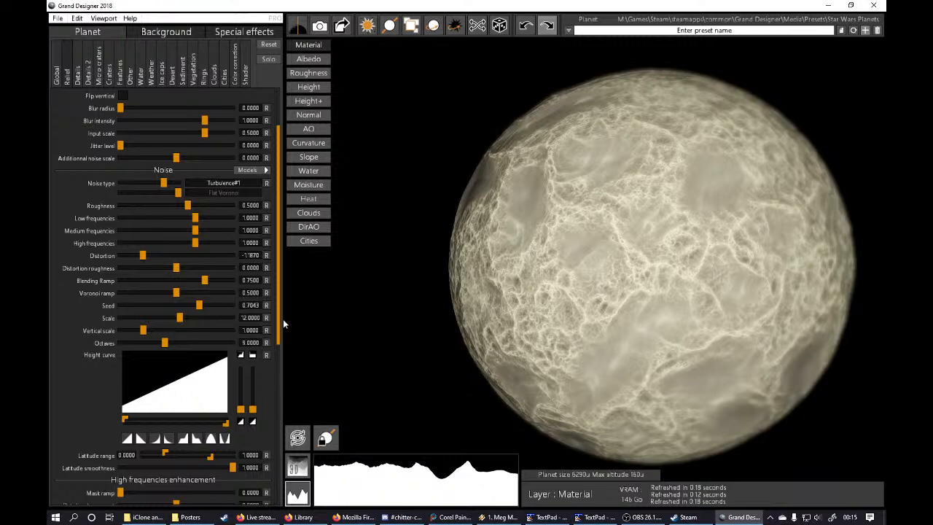
pyautogui.moveTo(283, 320); pyautogui.dragTo(272, 473)
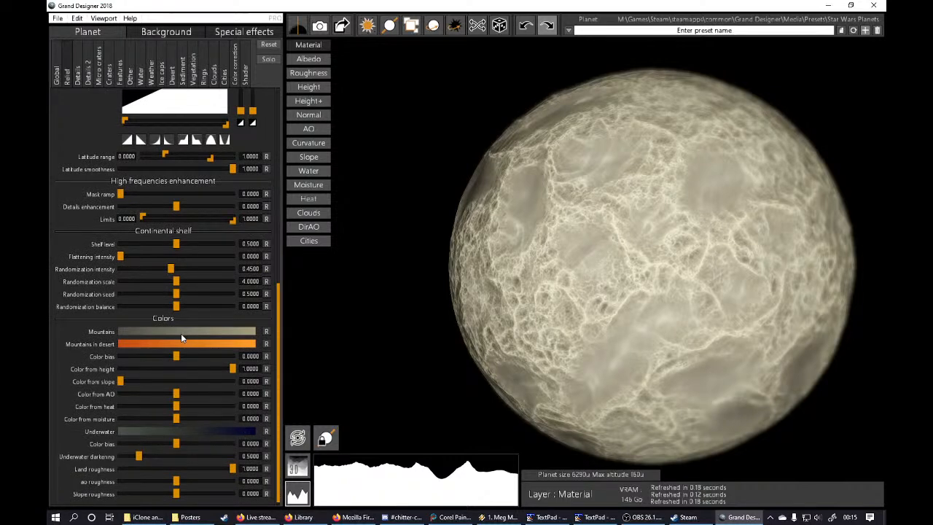
pyautogui.moveTo(281, 352); pyautogui.dragTo(264, 128)
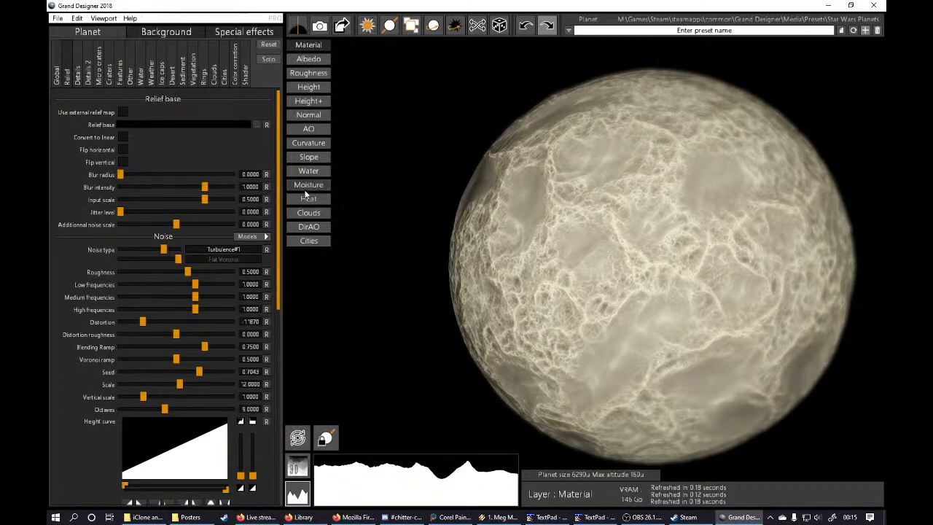
pyautogui.moveTo(278, 186); pyautogui.dragTo(274, 415)
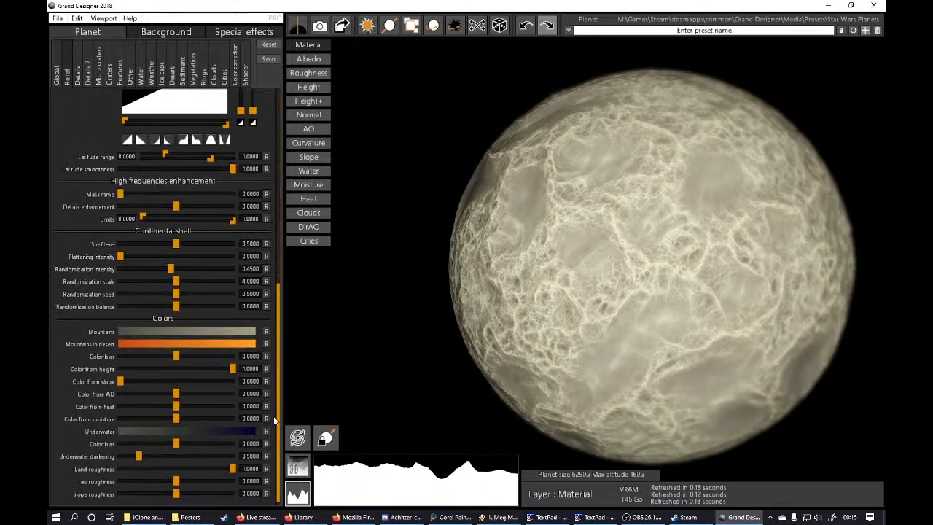
# Step: Change the first color stop of the Mountains gradient to a muted gray-green, trying brown, red and bright green on the way
pyautogui.click(193, 335)
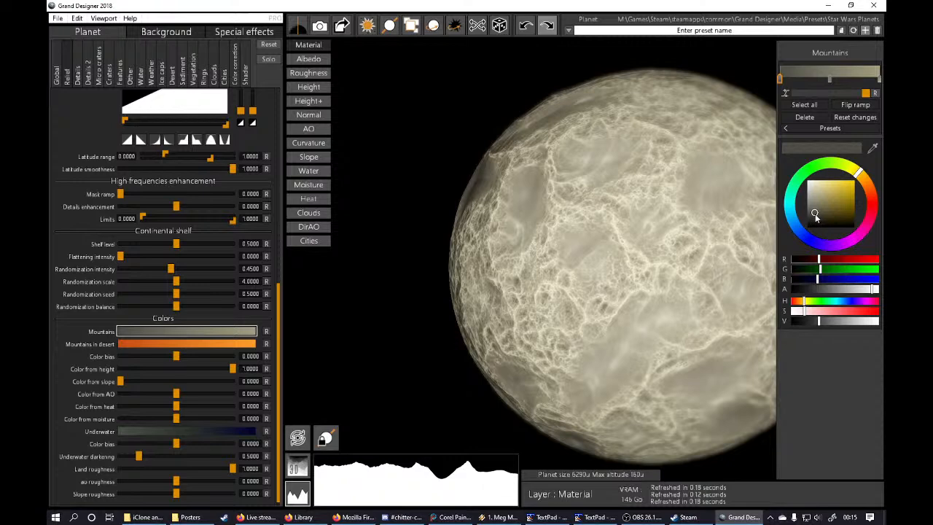
pyautogui.moveTo(815, 212)
pyautogui.mouseDown()
pyautogui.moveTo(834, 222)
pyautogui.moveTo(848, 199)
pyautogui.moveTo(828, 202)
pyautogui.mouseUp()
pyautogui.click(868, 188)
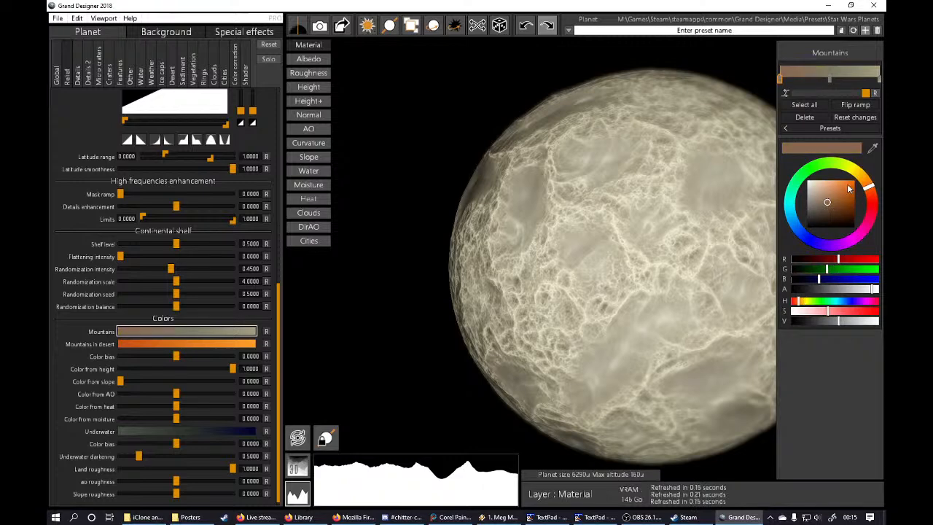
pyautogui.click(871, 213)
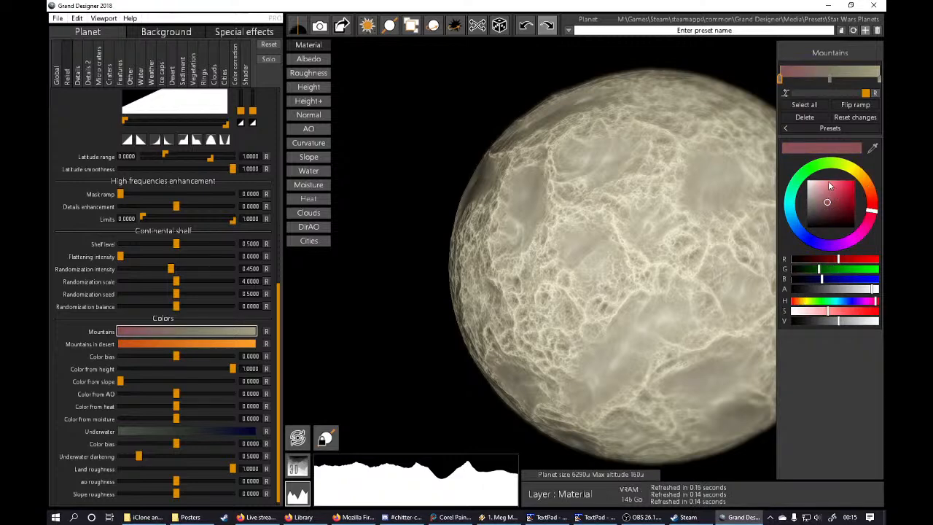
pyautogui.click(811, 171)
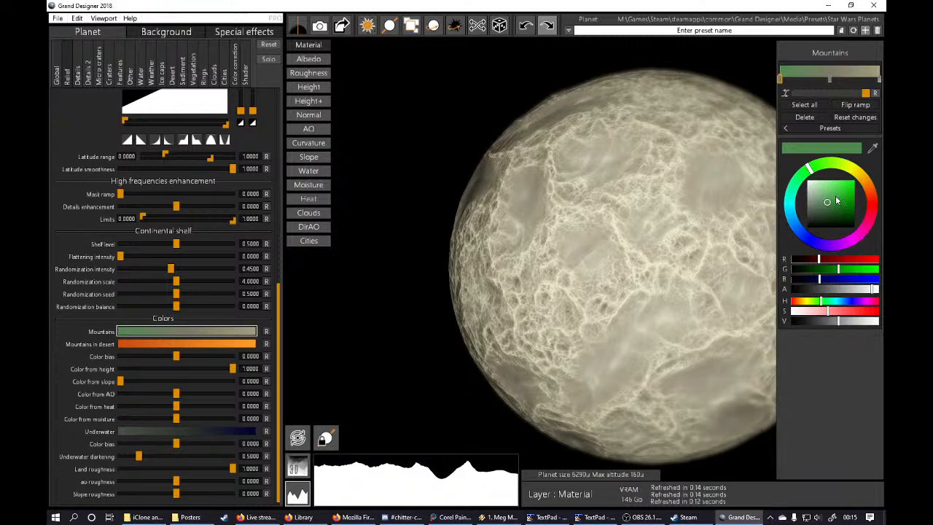
pyautogui.click(840, 212)
pyautogui.moveTo(841, 212); pyautogui.dragTo(814, 209)
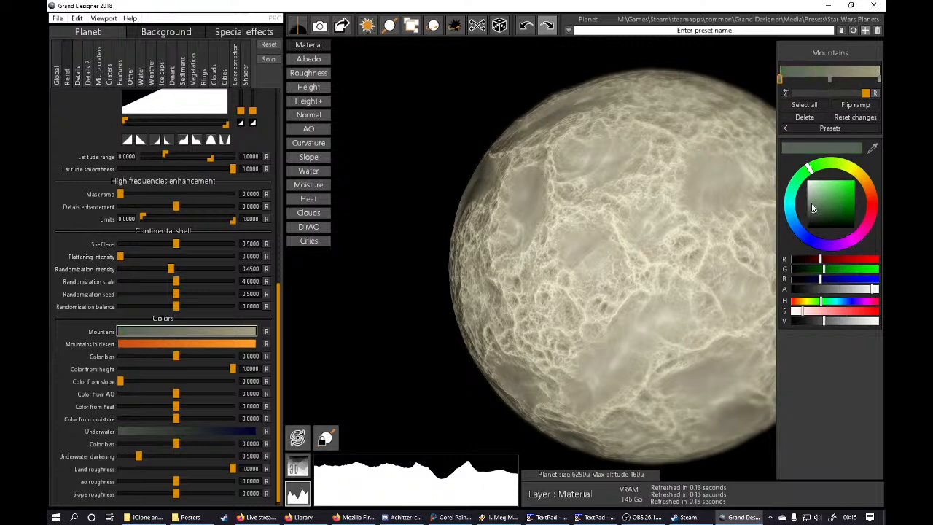
# Step: Change the middle color stop of the Mountains gradient to a muted brown, trying a bright olive green on the way
pyautogui.click(829, 78)
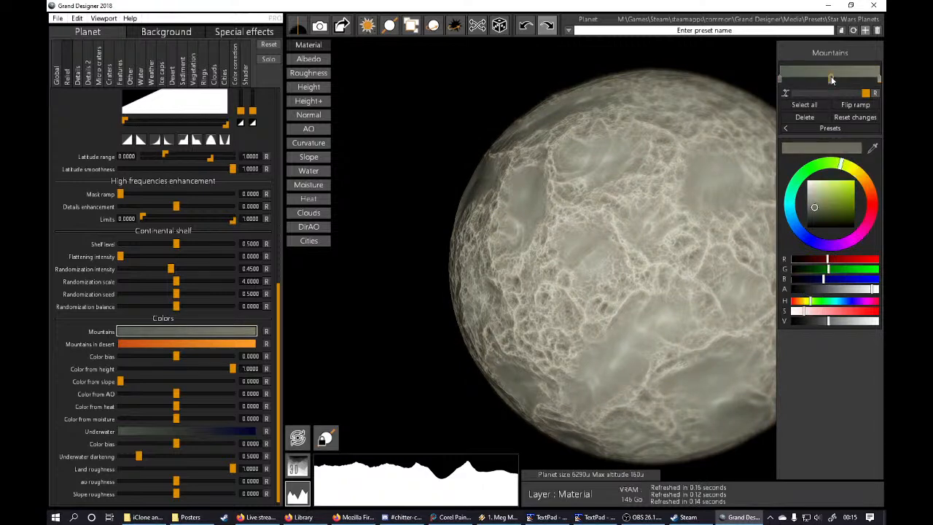
pyautogui.click(847, 204)
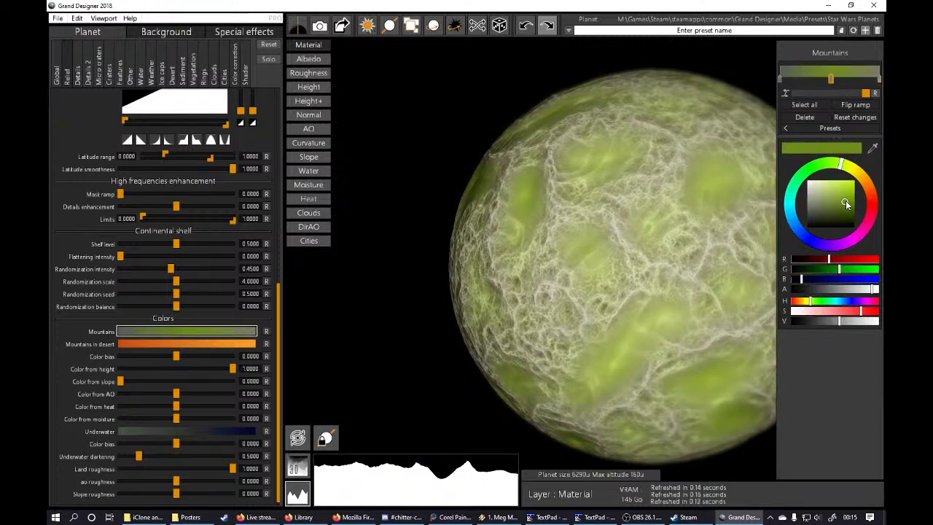
pyautogui.moveTo(845, 205); pyautogui.dragTo(823, 214)
pyautogui.click(871, 189)
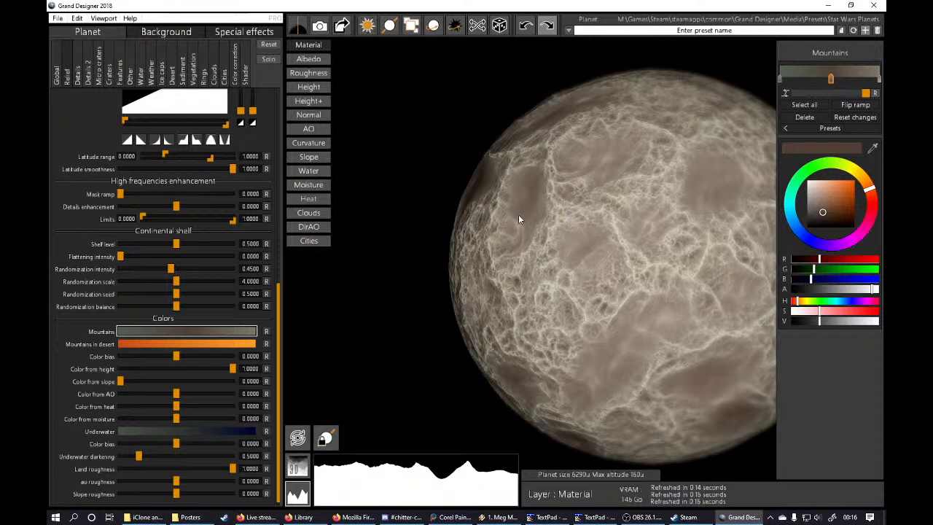
# Step: Examine the recolored planet surface from several angles and distances
pyautogui.moveTo(604, 254)
pyautogui.mouseDown()
pyautogui.moveTo(624, 260)
pyautogui.moveTo(590, 250)
pyautogui.mouseUp()
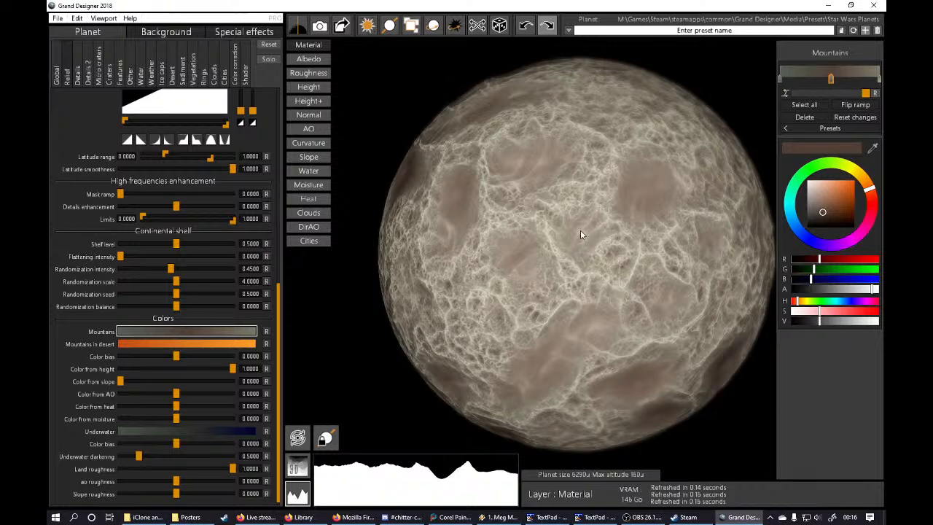
pyautogui.moveTo(581, 232)
pyautogui.mouseDown()
pyautogui.moveTo(573, 235)
pyautogui.moveTo(585, 240)
pyautogui.mouseUp()
pyautogui.moveTo(585, 239); pyautogui.dragTo(571, 243, button='middle')
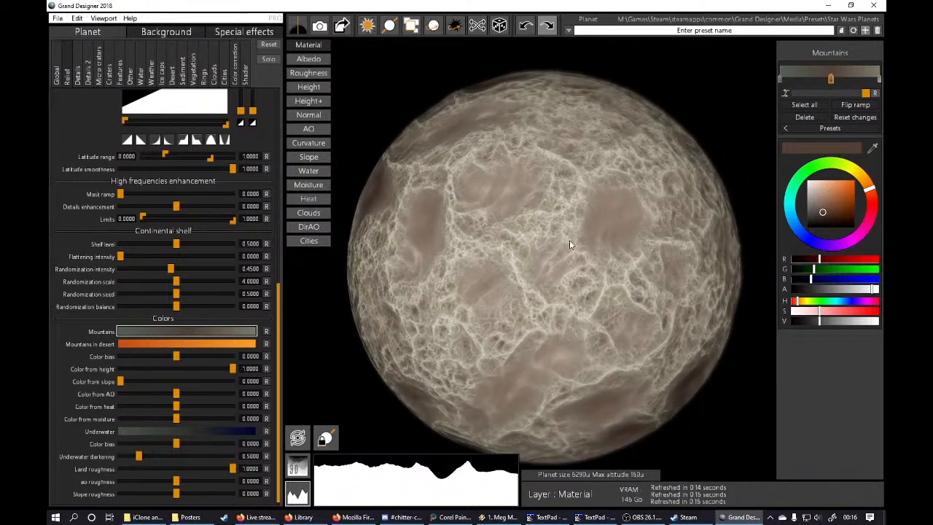
pyautogui.moveTo(568, 246); pyautogui.dragTo(569, 246)
pyautogui.moveTo(556, 256); pyautogui.dragTo(562, 248, button='middle')
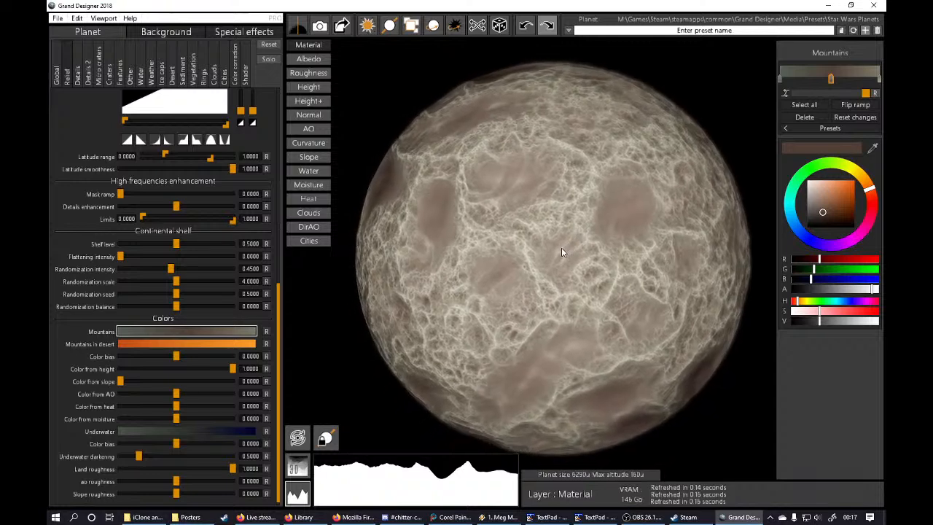
pyautogui.scroll(2, 559, 248)
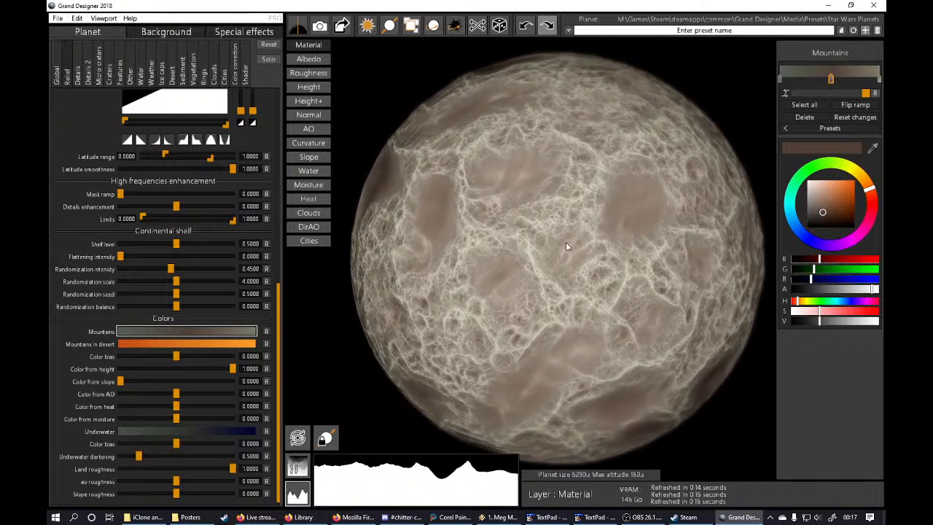
pyautogui.scroll(-1, 566, 246)
pyautogui.moveTo(571, 253); pyautogui.dragTo(568, 252)
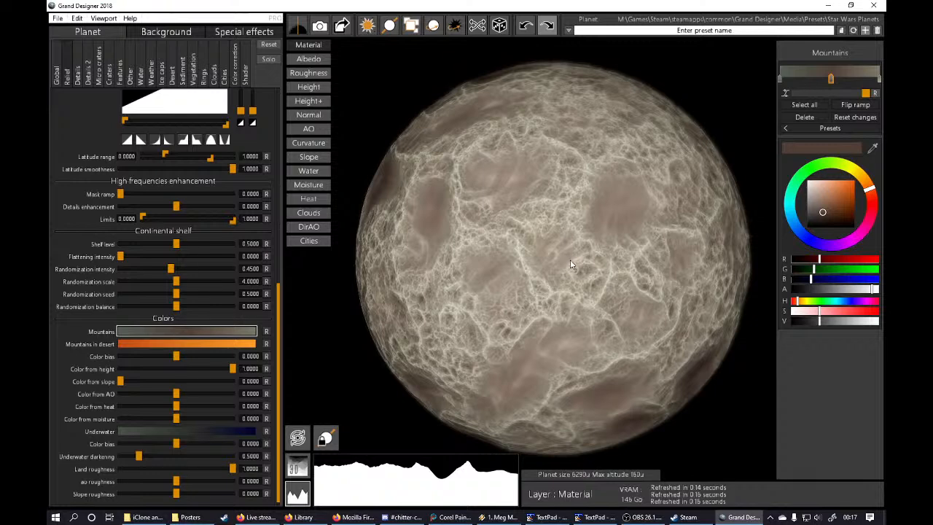
# Step: Change the last color stop of the Mountains gradient to a dusty rose with full alpha, trying olive, brown and strong red first
pyautogui.click(878, 81)
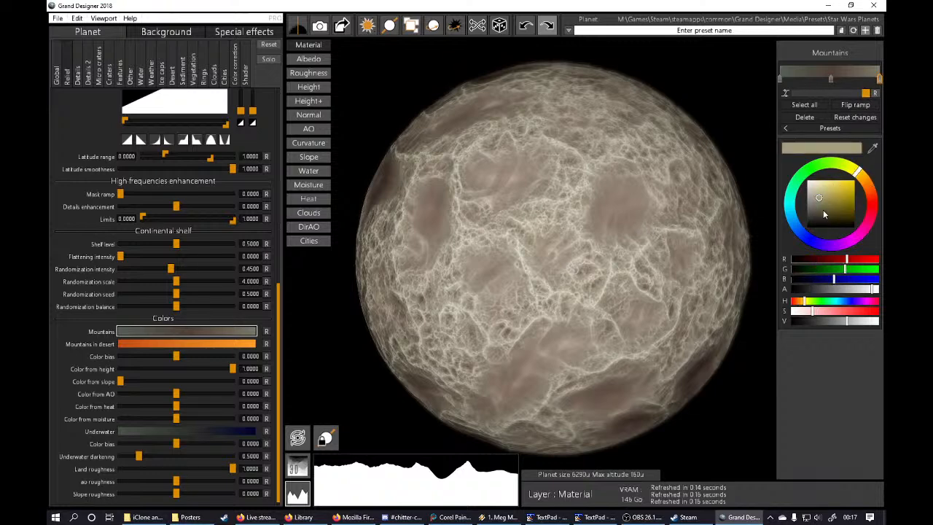
pyautogui.click(821, 211)
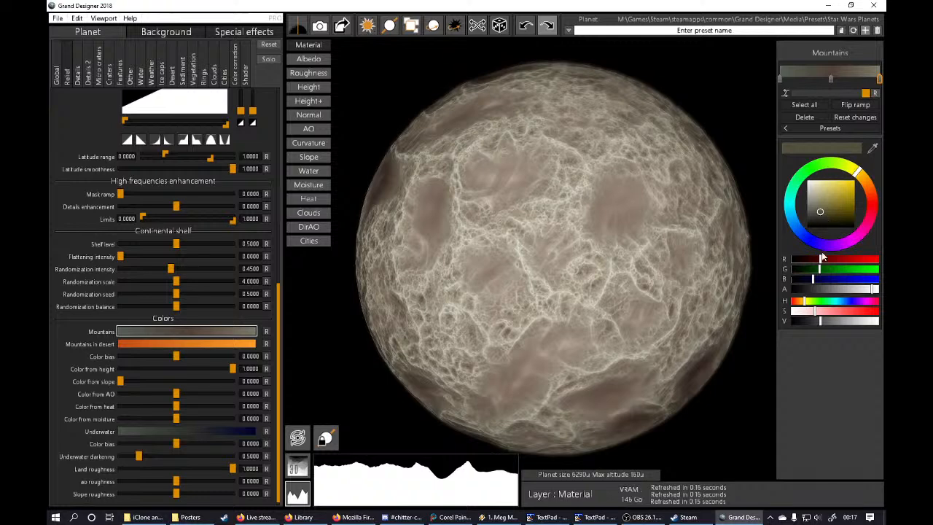
pyautogui.click(869, 194)
pyautogui.moveTo(827, 214); pyautogui.dragTo(836, 208)
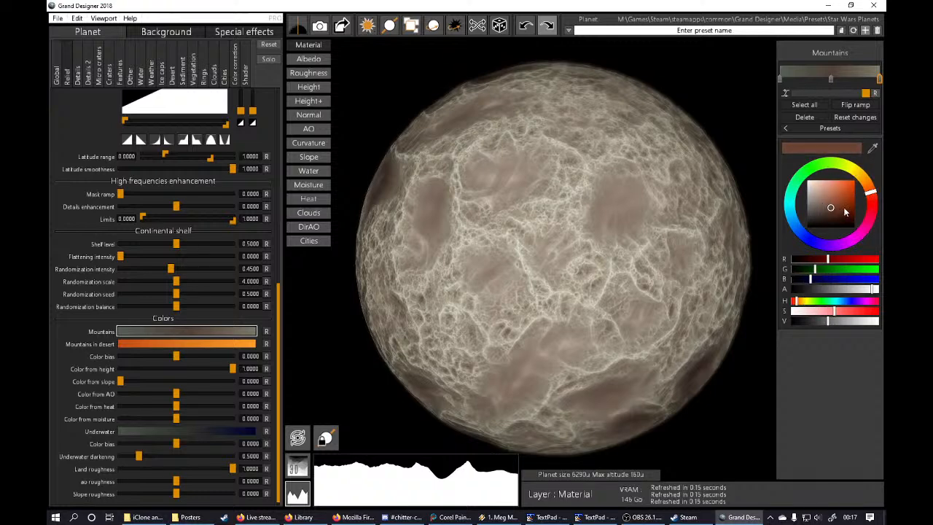
pyautogui.click(869, 199)
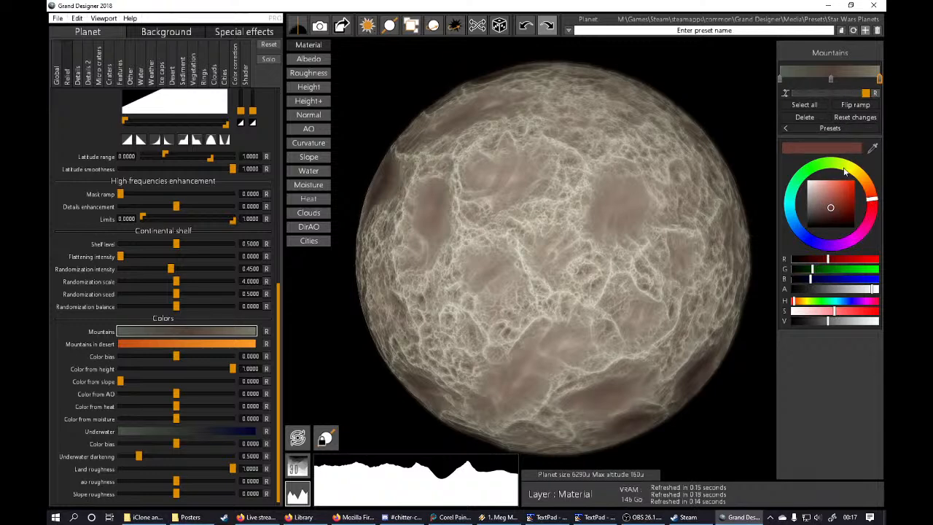
pyautogui.click(850, 202)
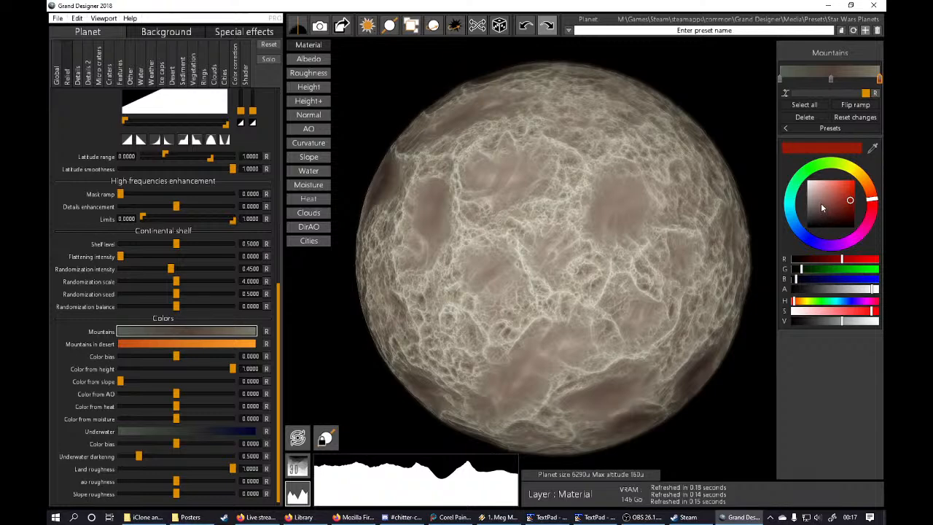
pyautogui.click(821, 203)
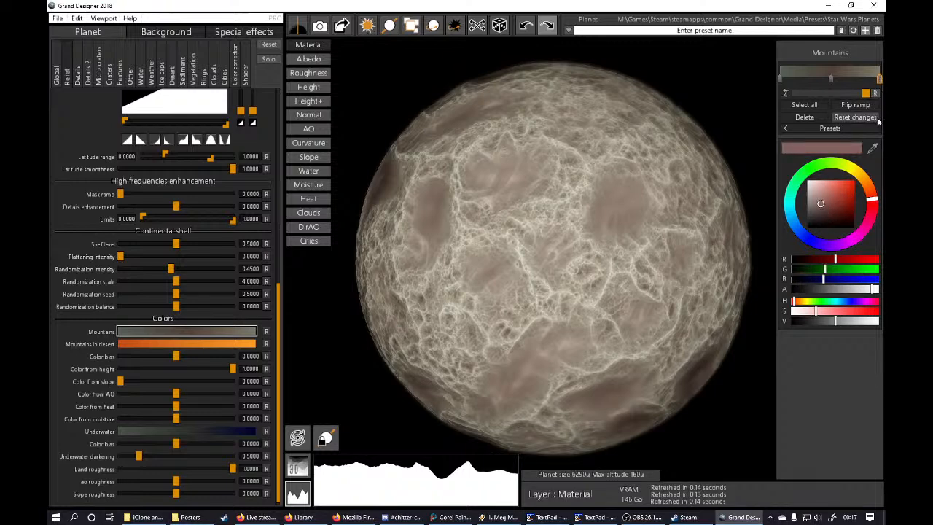
pyautogui.moveTo(868, 291); pyautogui.dragTo(886, 298)
pyautogui.click(829, 79)
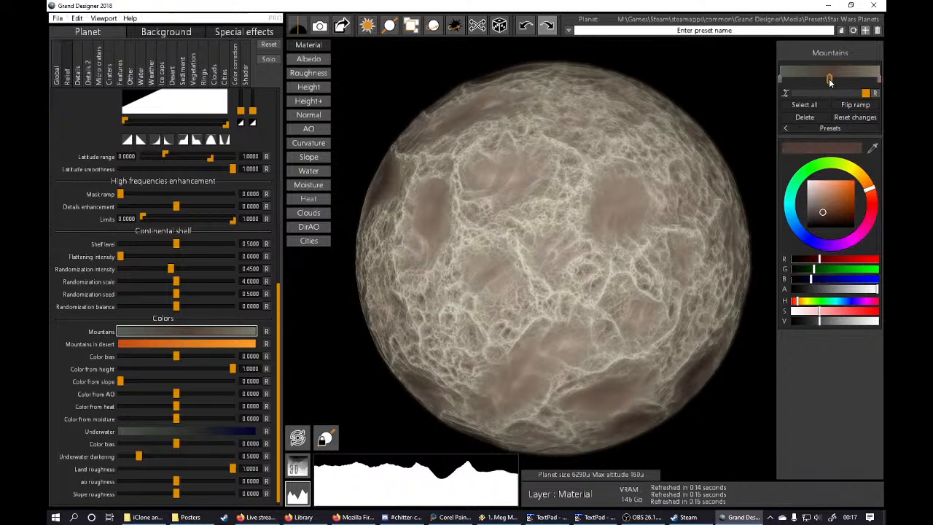
pyautogui.moveTo(829, 79)
pyautogui.mouseDown()
pyautogui.moveTo(813, 80)
pyautogui.moveTo(861, 95)
pyautogui.moveTo(829, 87)
pyautogui.mouseUp()
# Step: Try a higher color from slope, return it to 0, and lower the mountains' color from height to about 0.71
pyautogui.moveTo(520, 309)
pyautogui.mouseDown()
pyautogui.moveTo(509, 307)
pyautogui.moveTo(520, 314)
pyautogui.mouseUp()
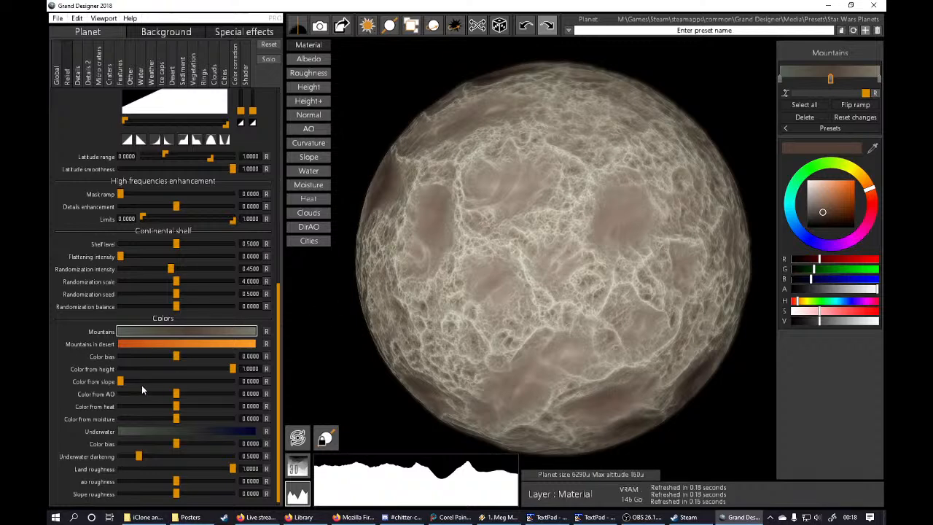
pyautogui.moveTo(121, 381); pyautogui.dragTo(139, 387)
pyautogui.moveTo(146, 383)
pyautogui.mouseDown()
pyautogui.moveTo(194, 387)
pyautogui.moveTo(99, 371)
pyautogui.mouseUp()
pyautogui.moveTo(208, 372)
pyautogui.mouseDown()
pyautogui.moveTo(173, 369)
pyautogui.moveTo(199, 380)
pyautogui.mouseUp()
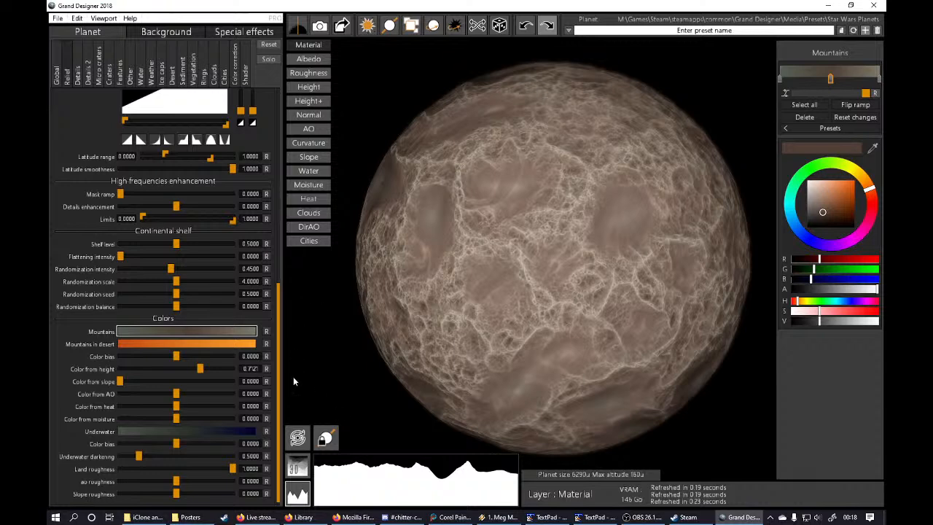
# Step: Enable the planet's details and set their noise to Exponential with Perlin#1, trying Hyperfractal and Flat Voronoi on the way
pyautogui.click(80, 76)
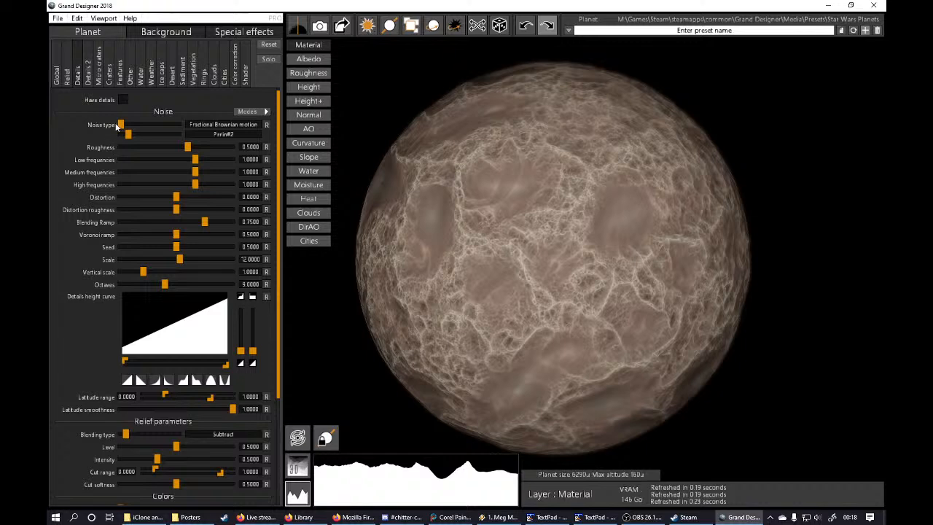
pyautogui.click(123, 101)
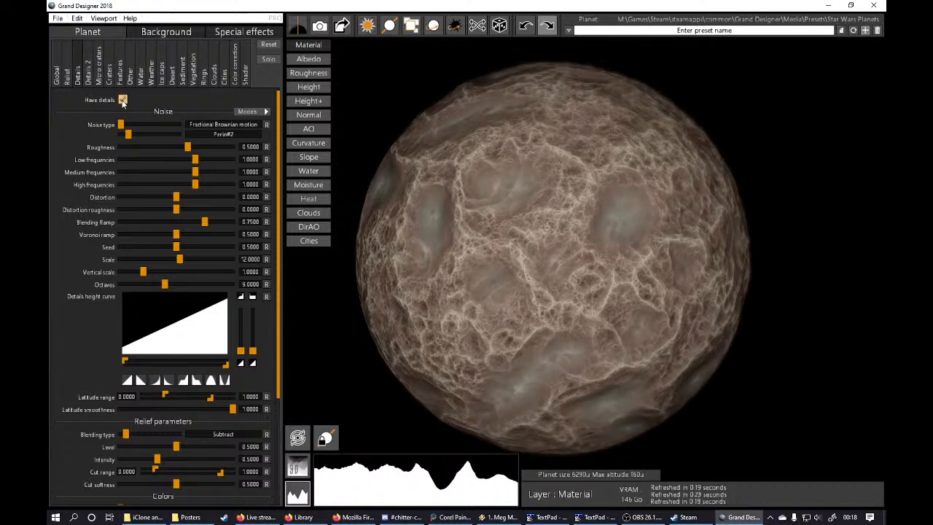
pyautogui.moveTo(122, 125); pyautogui.dragTo(143, 134)
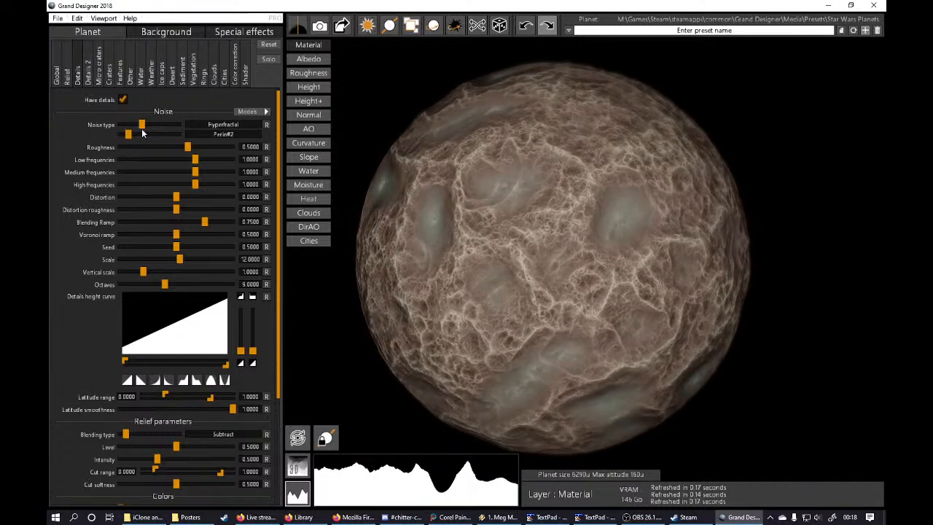
pyautogui.moveTo(132, 136); pyautogui.dragTo(177, 146)
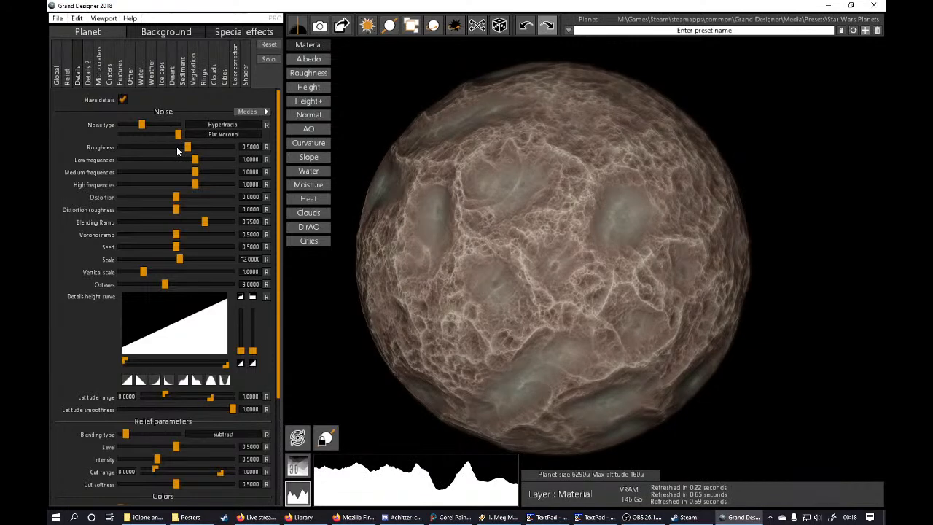
pyautogui.moveTo(177, 146); pyautogui.dragTo(150, 134)
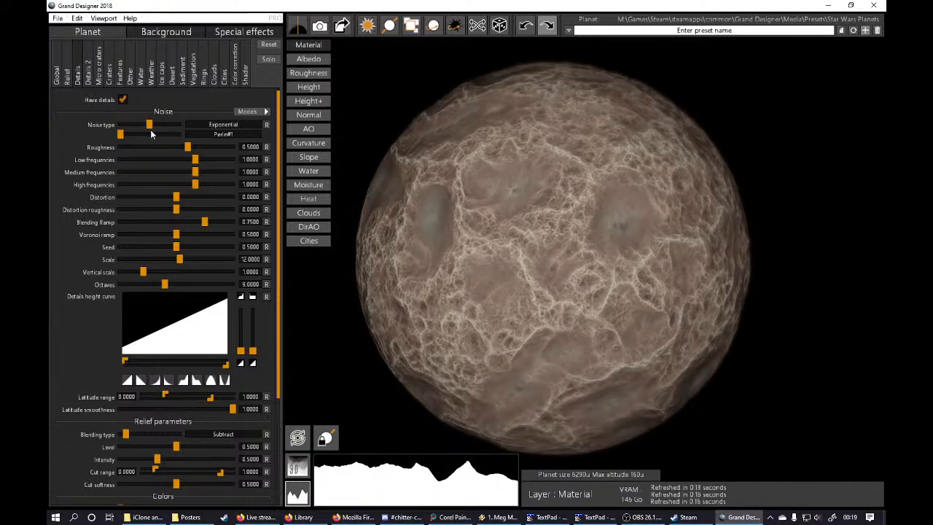
# Step: Set the secondary details' noise type to Billow with Flat Voronoi
pyautogui.click(87, 80)
pyautogui.moveTo(128, 126); pyautogui.dragTo(133, 129)
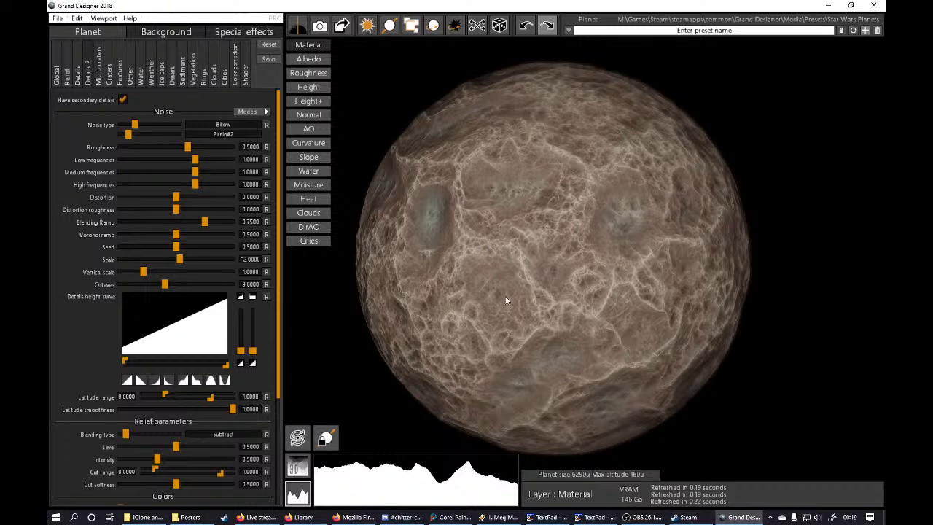
pyautogui.moveTo(517, 275); pyautogui.dragTo(542, 290, button='middle')
pyautogui.moveTo(543, 291); pyautogui.dragTo(559, 312)
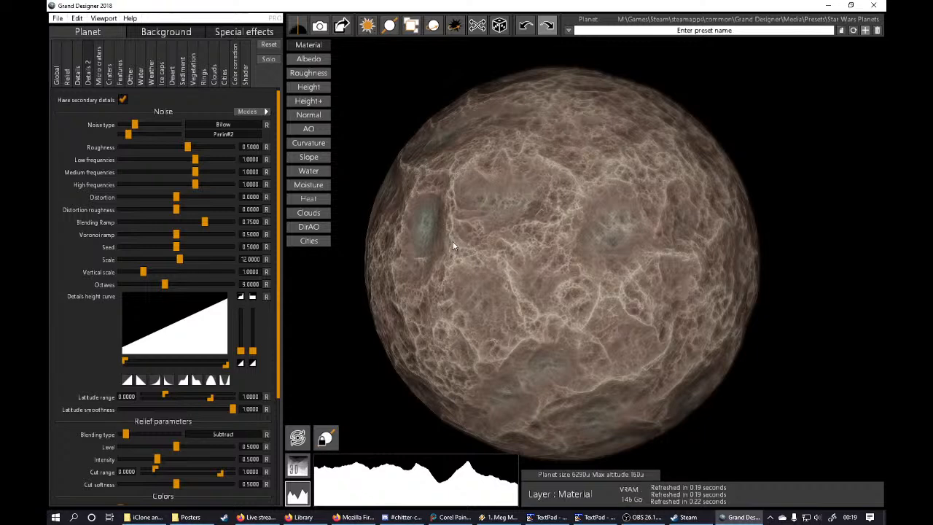
pyautogui.moveTo(140, 143); pyautogui.dragTo(181, 145)
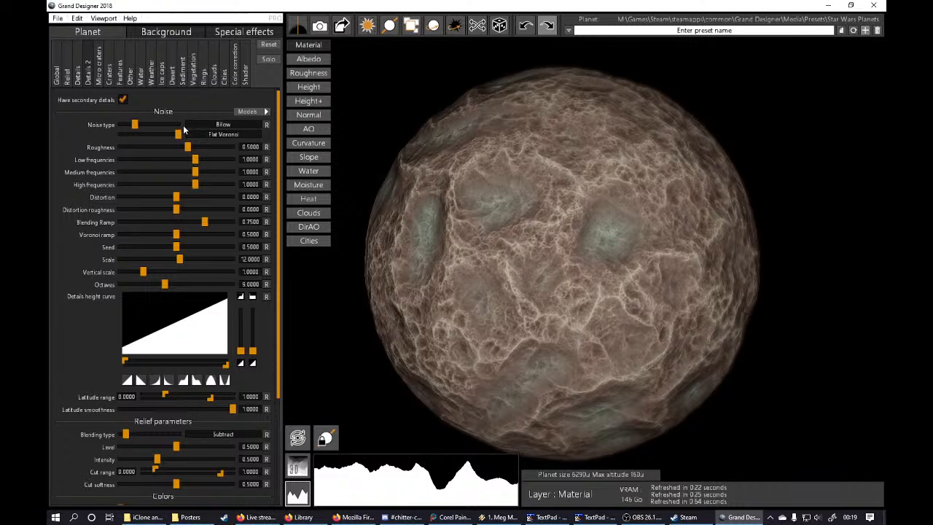
# Step: Look over the parameters for micro craters, craters and features
pyautogui.click(101, 79)
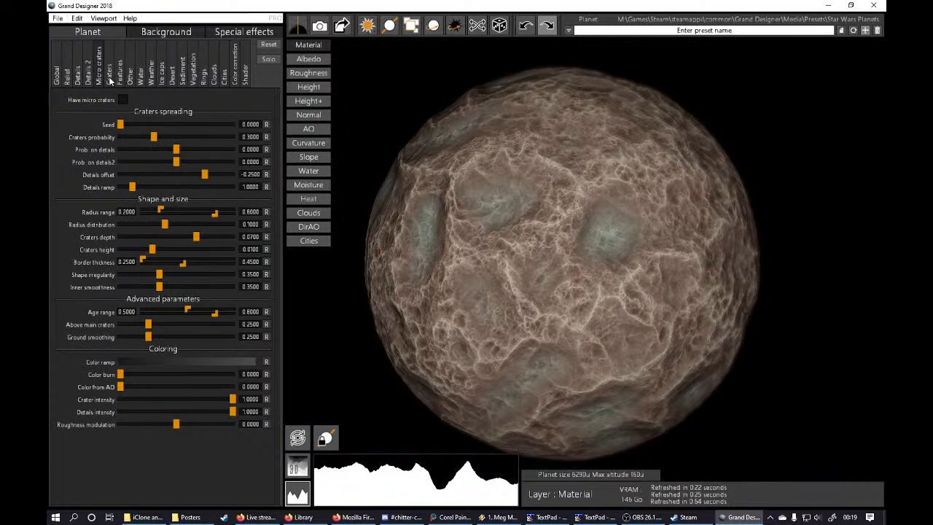
pyautogui.click(110, 82)
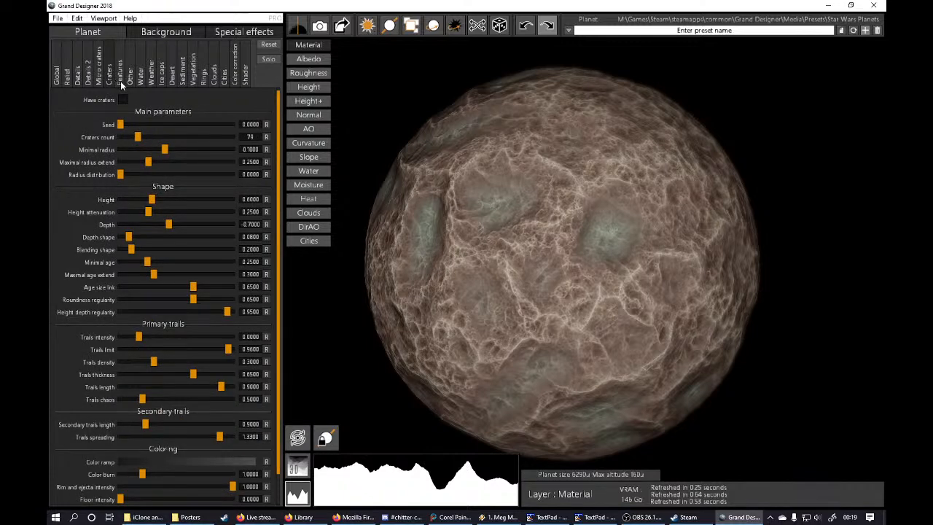
pyautogui.click(120, 77)
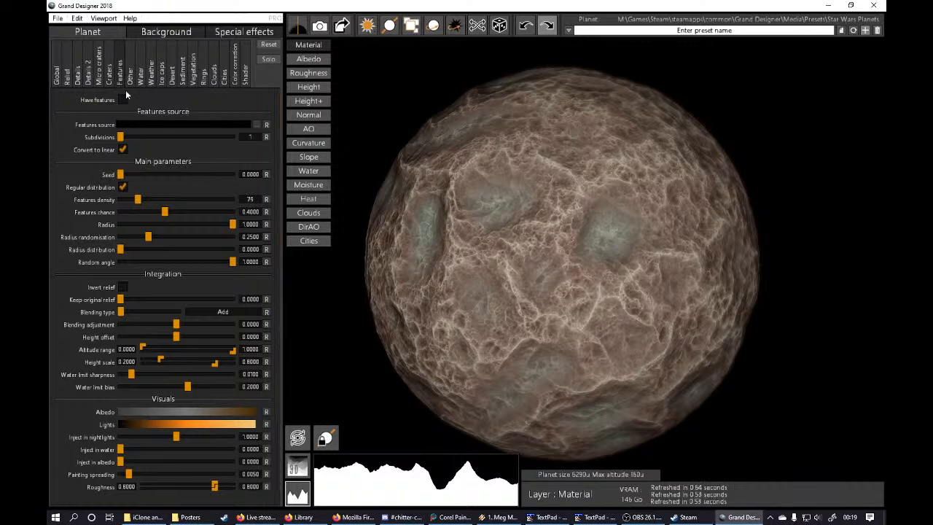
# Step: Try surface features using 2K_City6.png from the Features media folder as the source, and turn the features off again
pyautogui.click(124, 100)
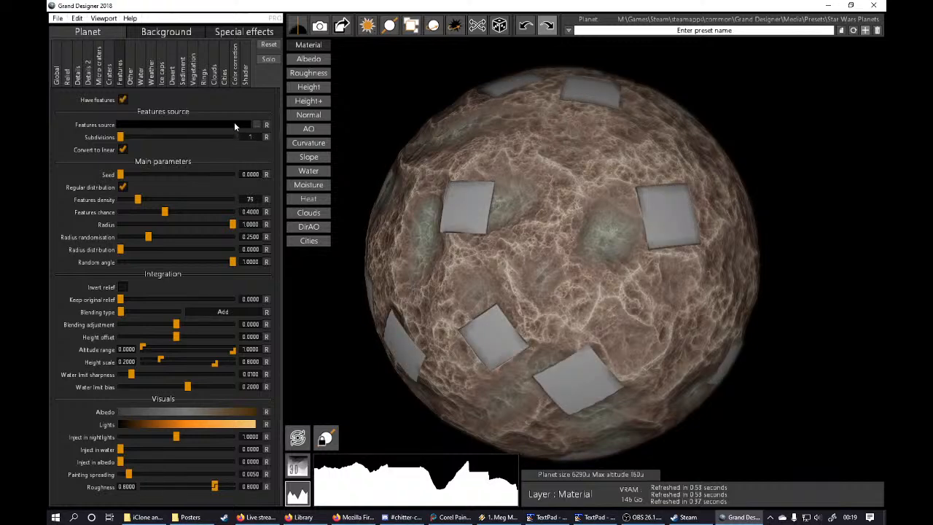
pyautogui.click(256, 125)
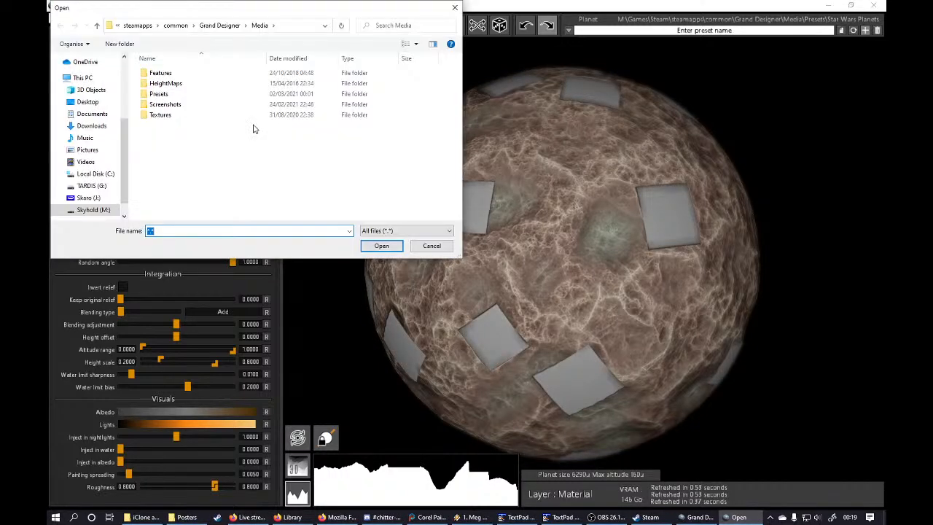
pyautogui.click(165, 75)
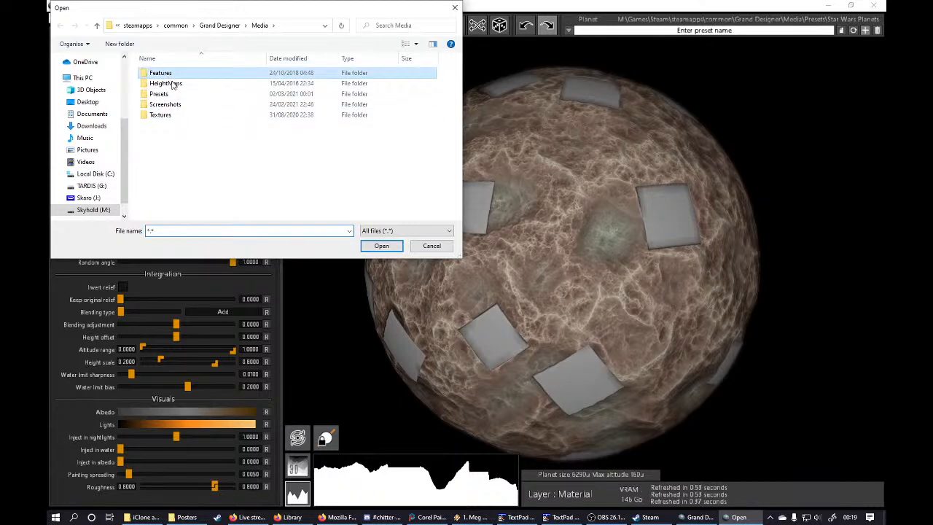
pyautogui.doubleClick(171, 76)
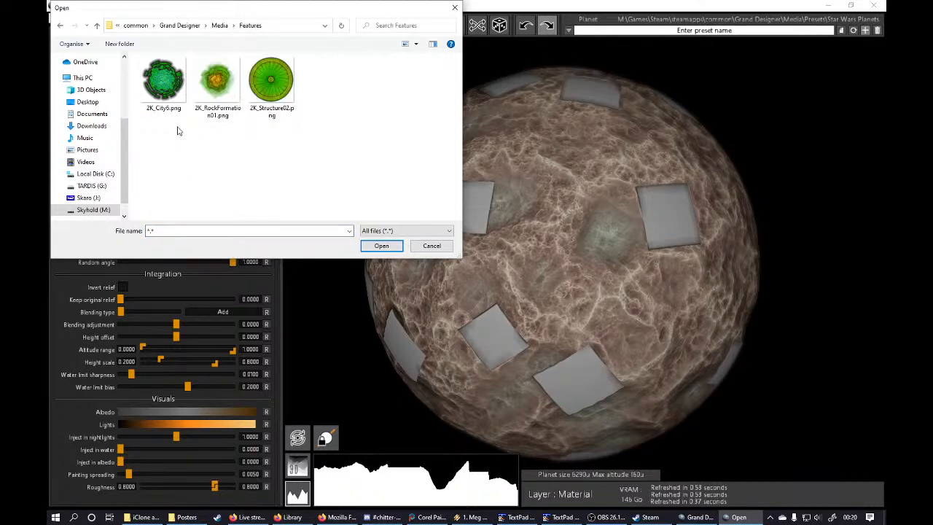
pyautogui.doubleClick(163, 82)
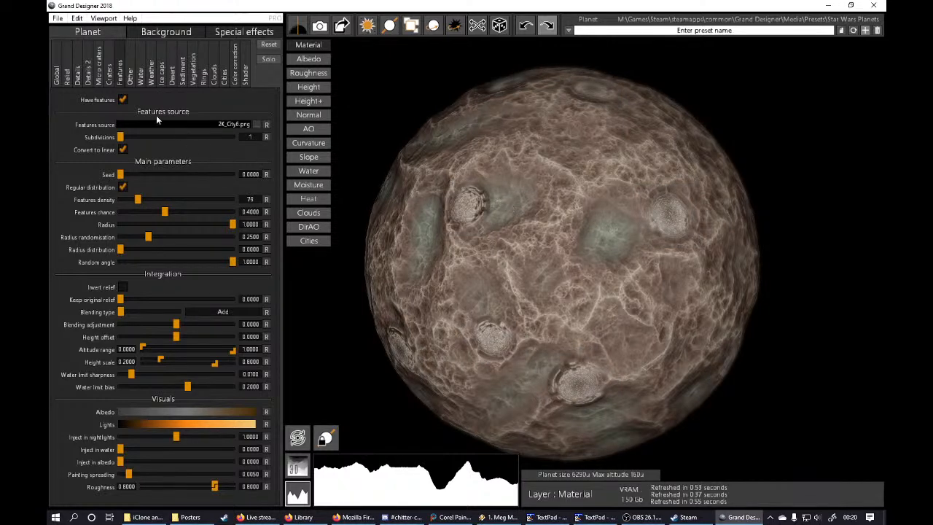
pyautogui.click(123, 101)
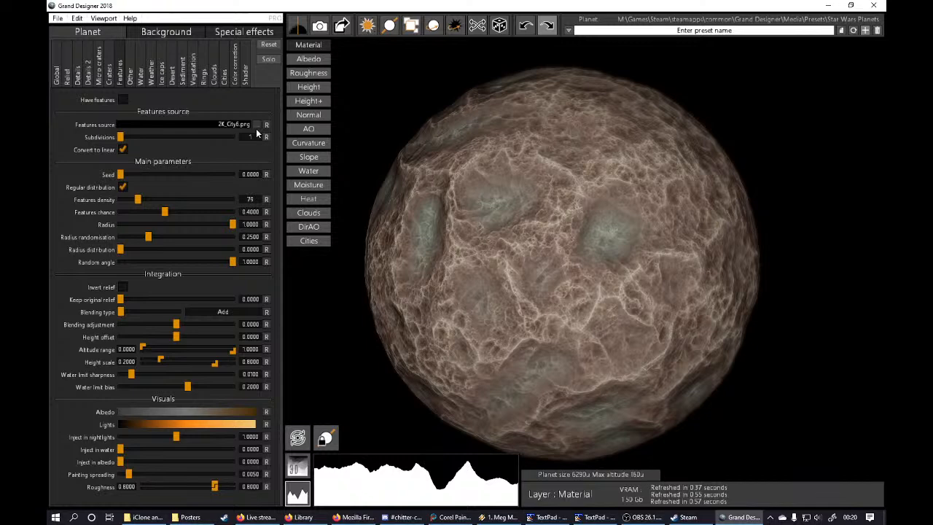
# Step: Enable water on the planet and set the water level to about 0.5735
pyautogui.click(132, 79)
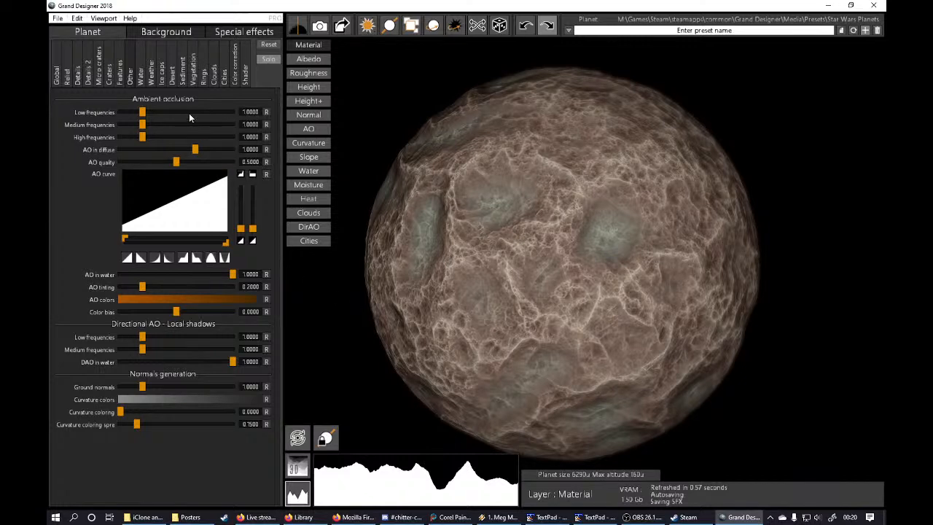
pyautogui.click(142, 81)
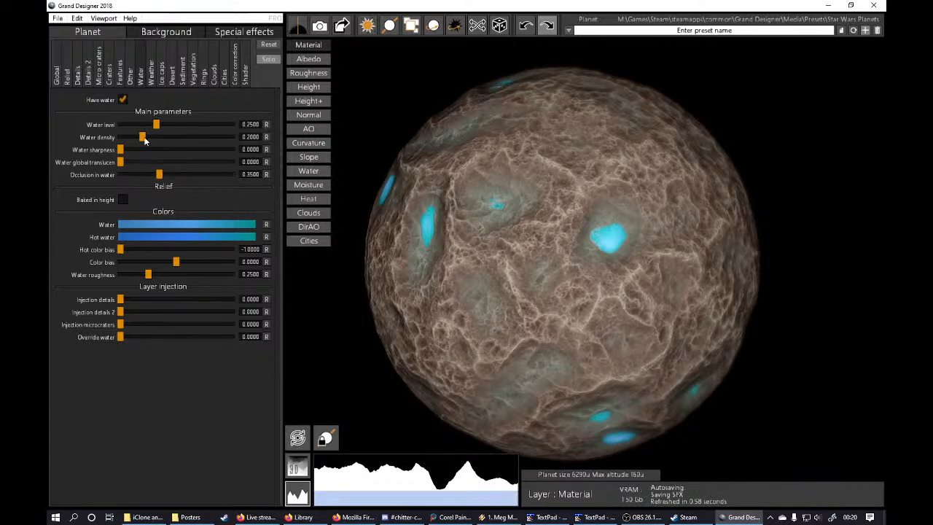
pyautogui.moveTo(157, 125); pyautogui.dragTo(174, 130)
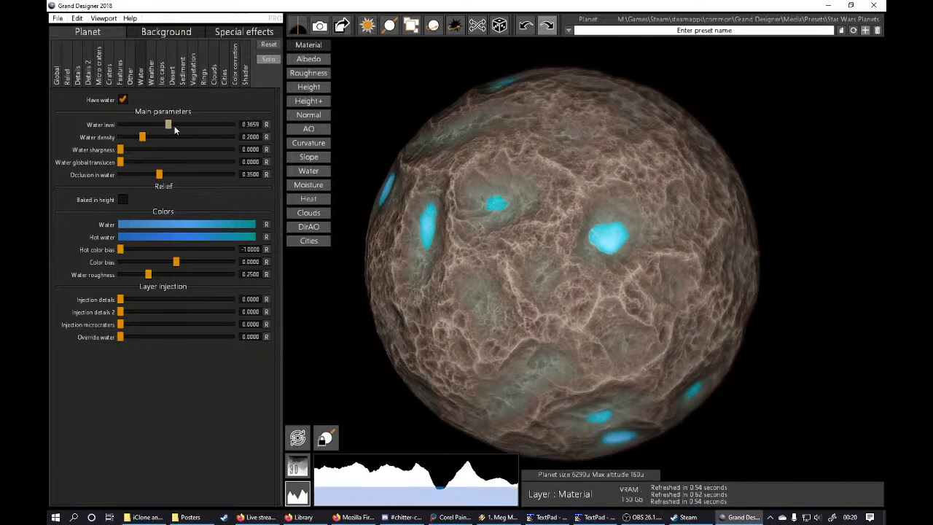
pyautogui.moveTo(174, 130)
pyautogui.mouseDown()
pyautogui.moveTo(199, 126)
pyautogui.moveTo(191, 126)
pyautogui.mouseUp()
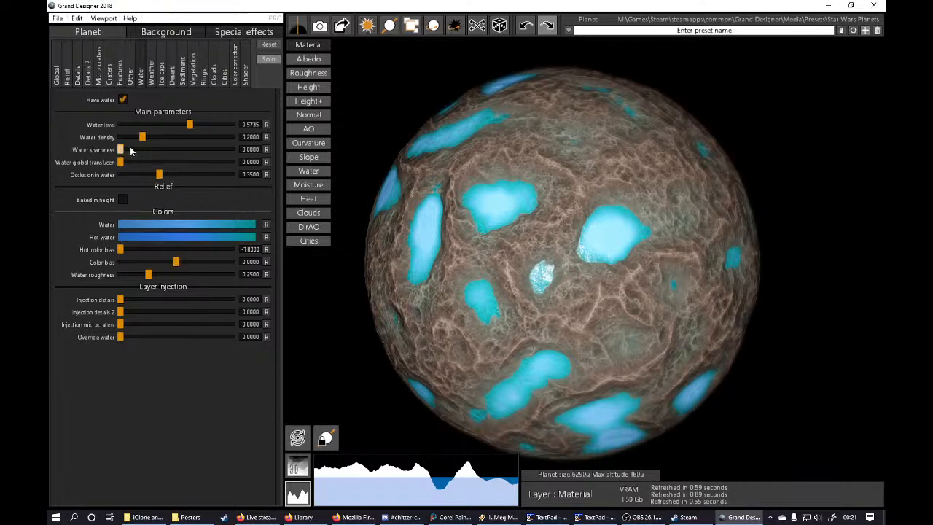
# Step: Try higher values for the water sharpness and hot color bias, and return both to their defaults
pyautogui.moveTo(121, 150); pyautogui.dragTo(175, 160)
pyautogui.moveTo(256, 166); pyautogui.dragTo(155, 173)
pyautogui.moveTo(242, 173); pyautogui.dragTo(118, 163)
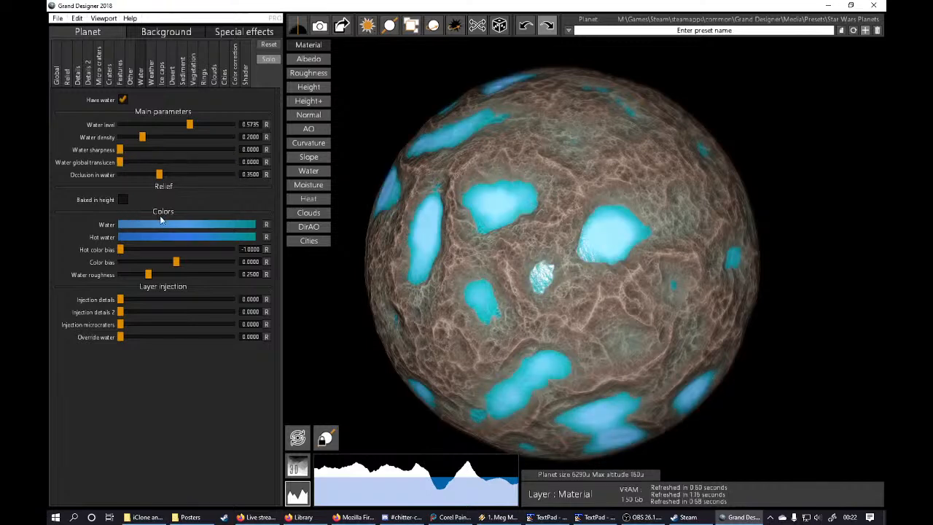
pyautogui.moveTo(119, 248); pyautogui.dragTo(193, 258)
pyautogui.click(266, 250)
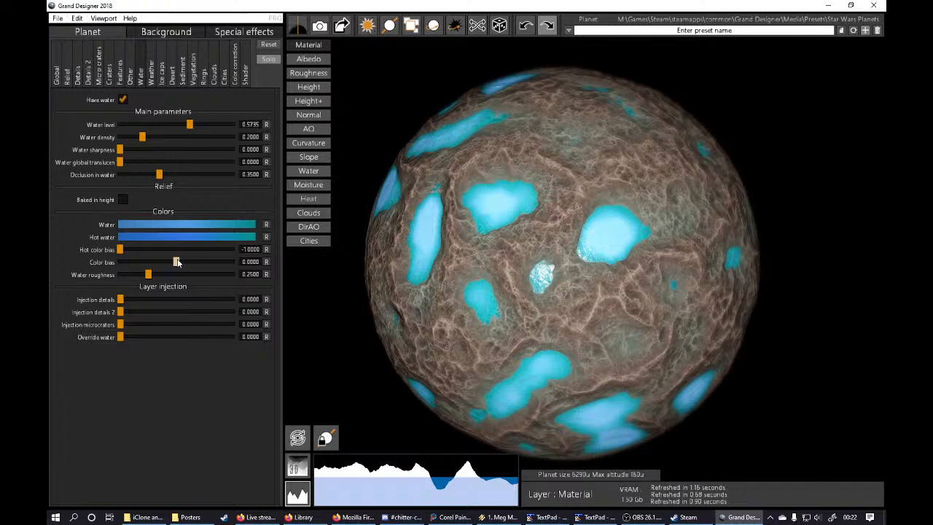
# Step: Enable ice caps on the planet and rotate it to check the ice at both poles
pyautogui.moveTo(632, 271); pyautogui.dragTo(603, 302)
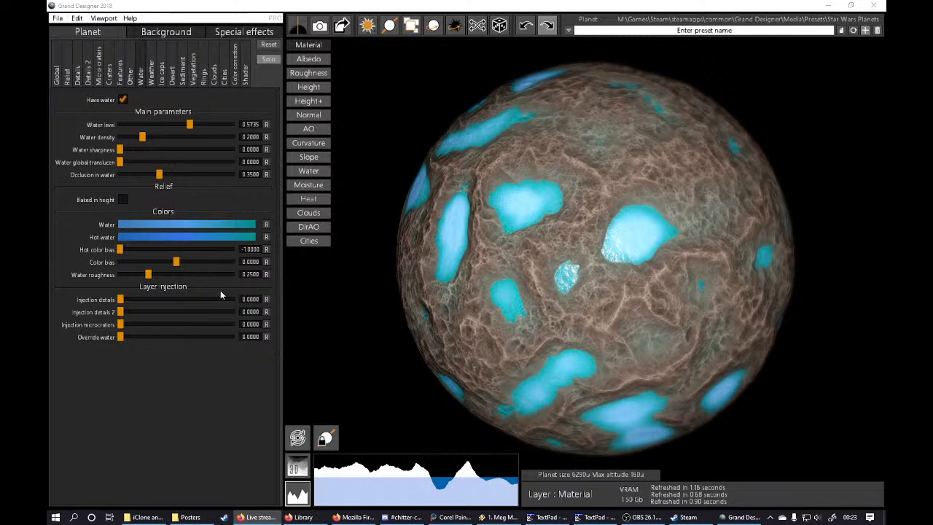
pyautogui.click(151, 82)
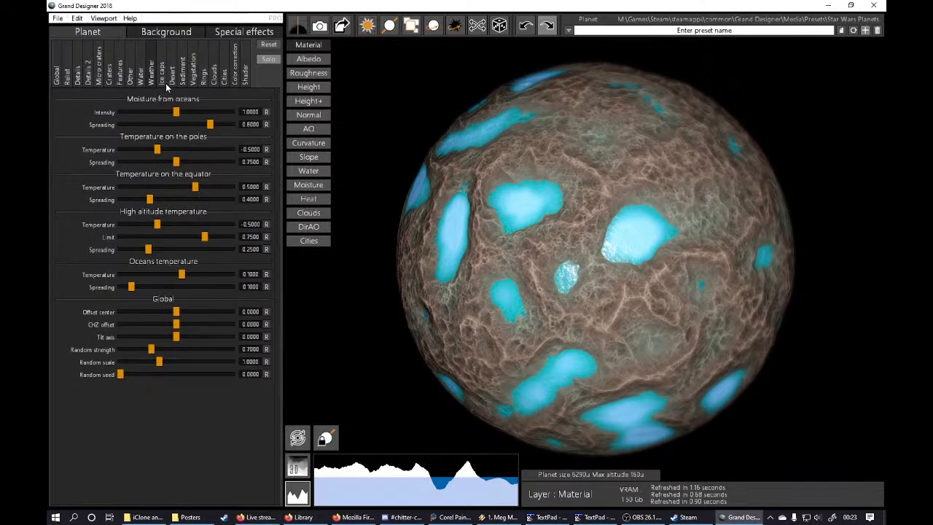
pyautogui.click(163, 79)
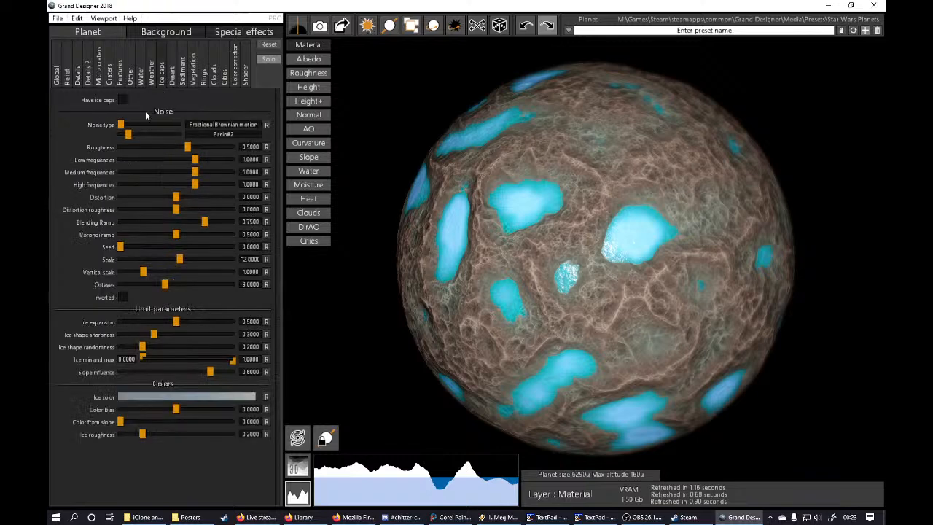
pyautogui.click(123, 100)
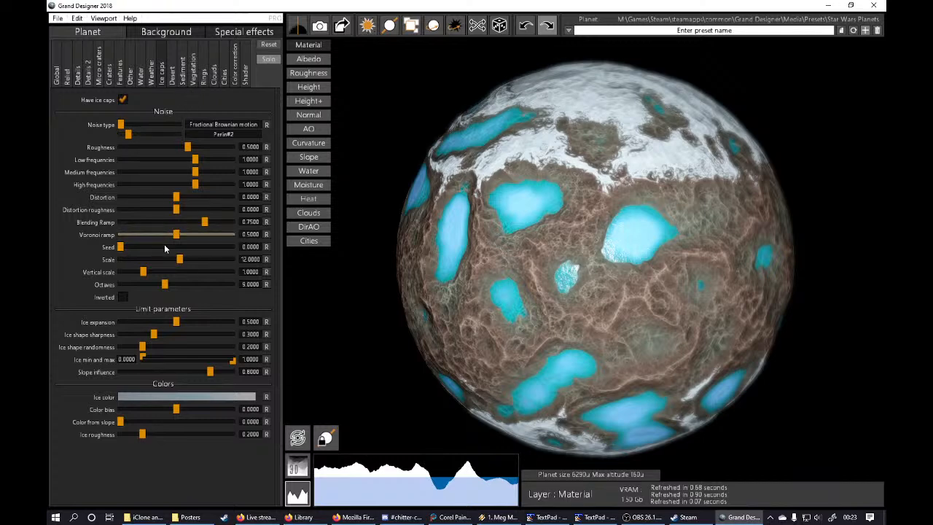
pyautogui.moveTo(604, 326); pyautogui.dragTo(615, 280)
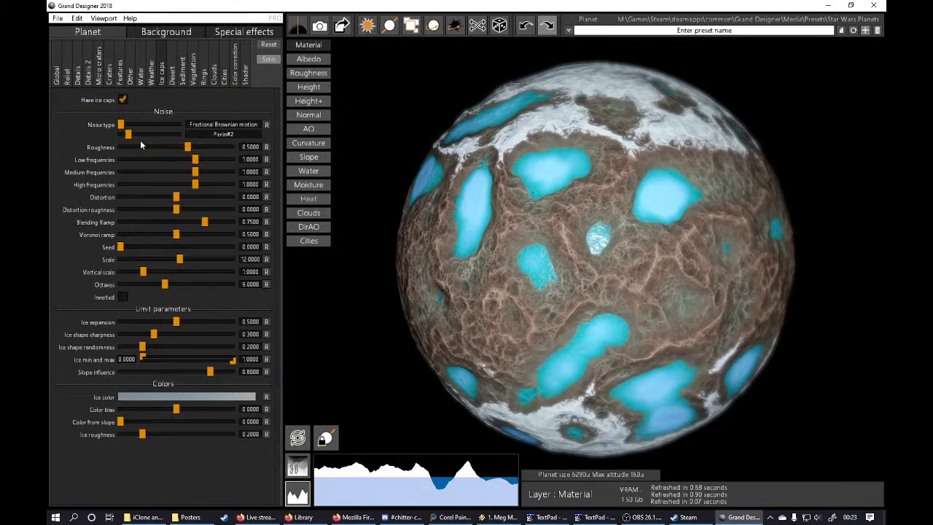
# Step: Raise the weather temperature on the poles to about -0.3273
pyautogui.click(151, 77)
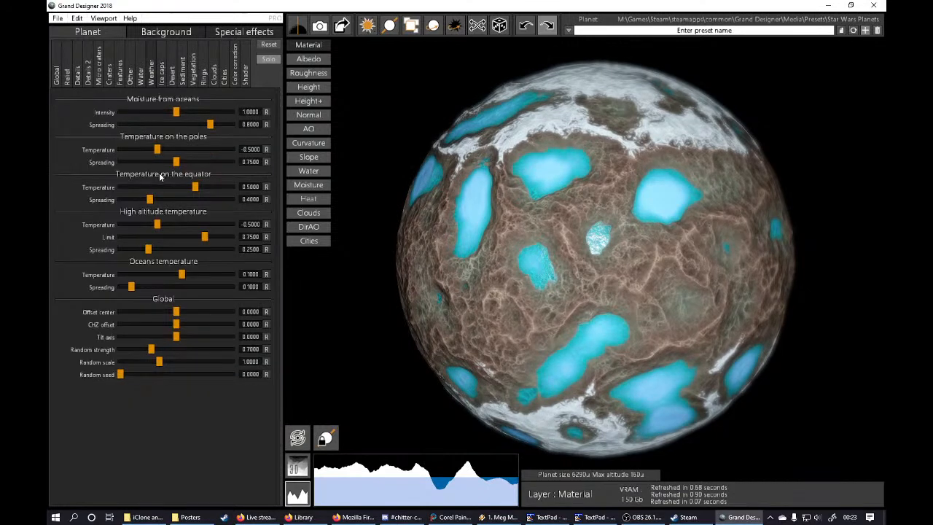
pyautogui.moveTo(157, 149); pyautogui.dragTo(165, 150)
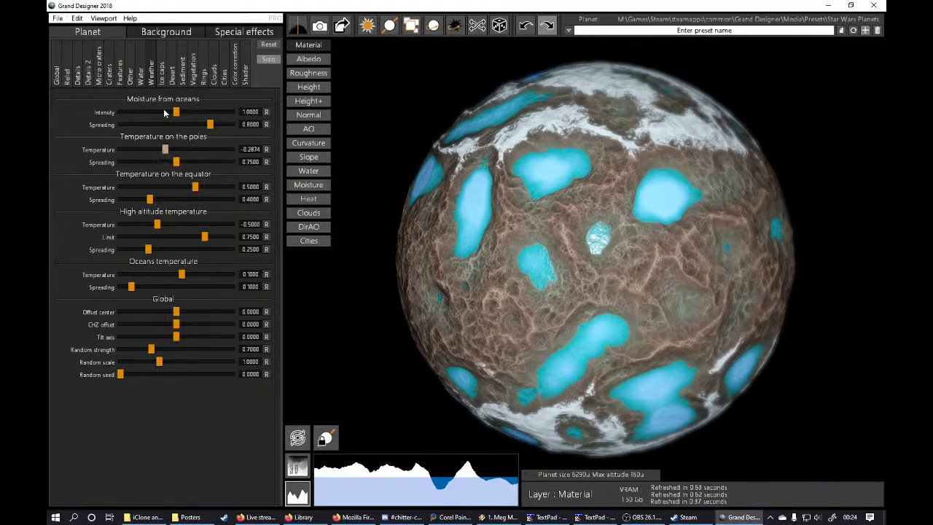
pyautogui.moveTo(164, 110); pyautogui.dragTo(163, 102)
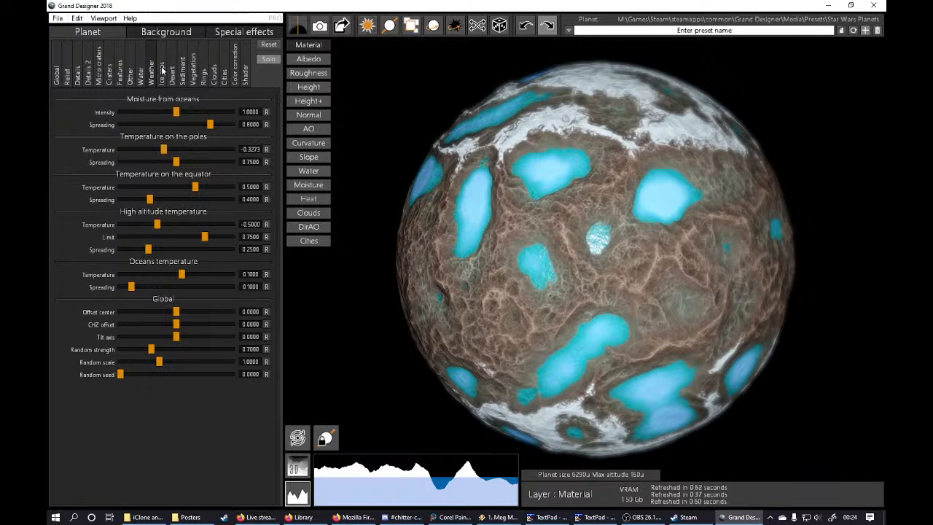
# Step: Set the ice caps' noise to Fractional Brownian motion with Regular Voronoi and check the poles
pyautogui.click(162, 69)
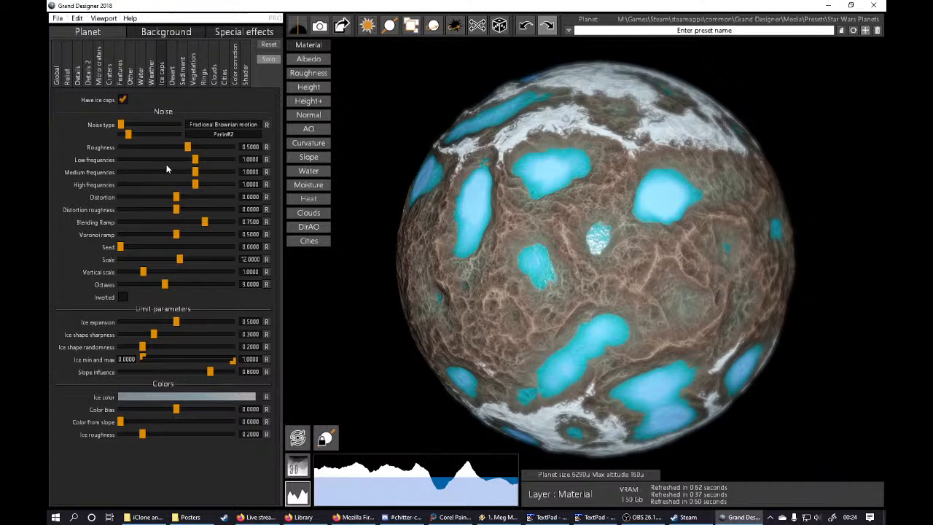
pyautogui.moveTo(129, 135); pyautogui.dragTo(171, 149)
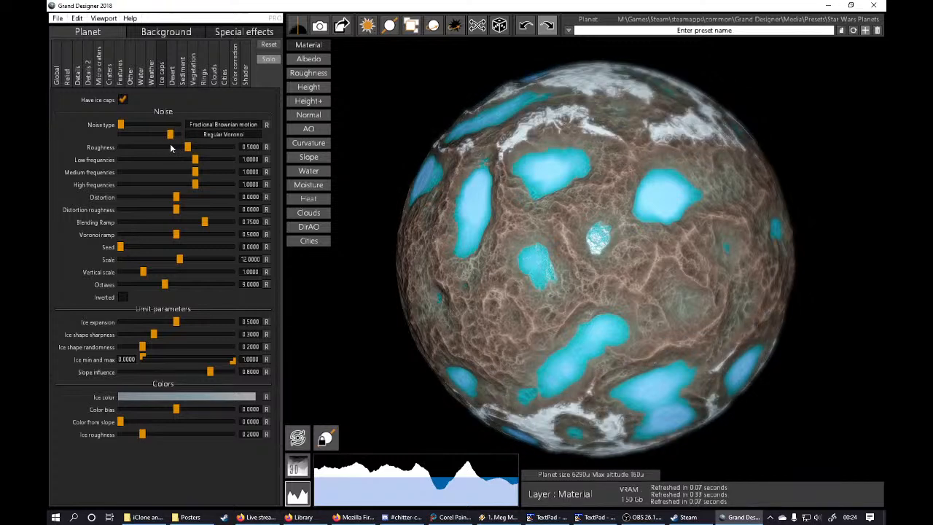
pyautogui.moveTo(583, 306); pyautogui.dragTo(577, 284)
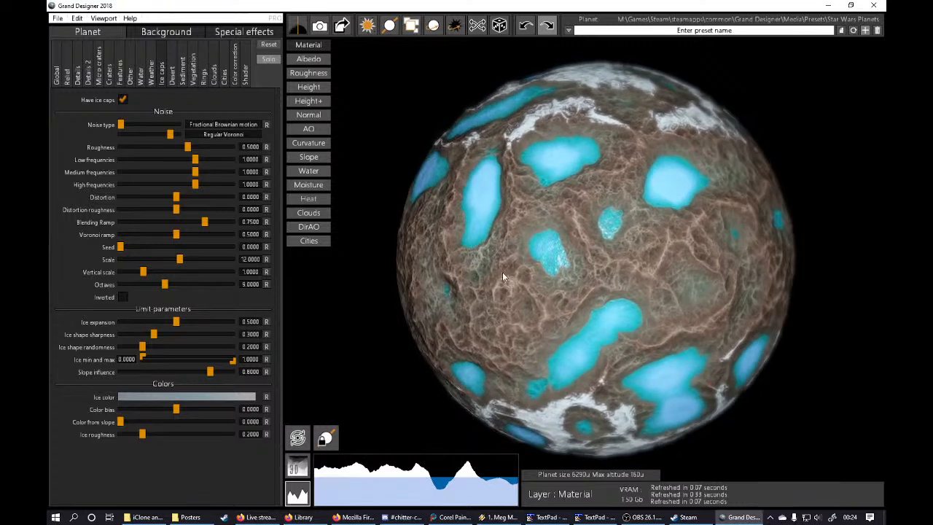
# Step: Enable sediment and vegetation on the planet's surface
pyautogui.click(182, 79)
pyautogui.click(124, 101)
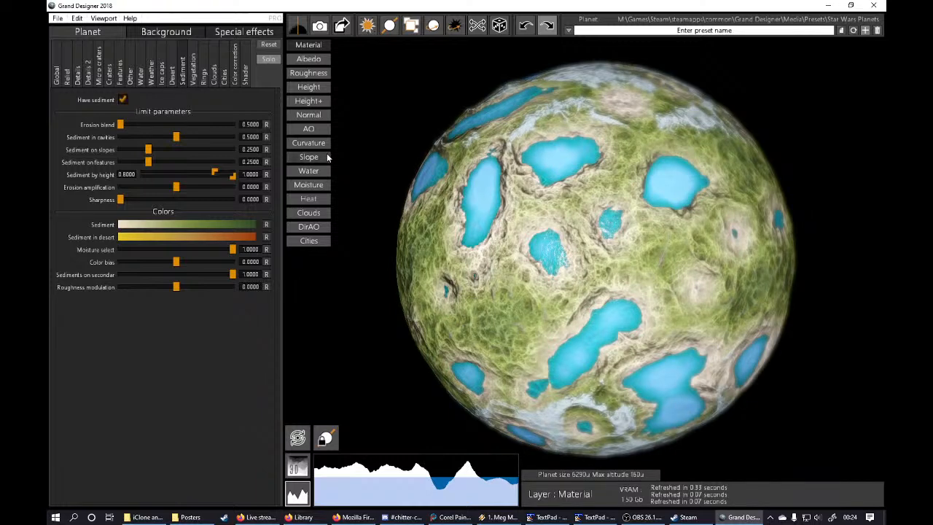
pyautogui.click(193, 79)
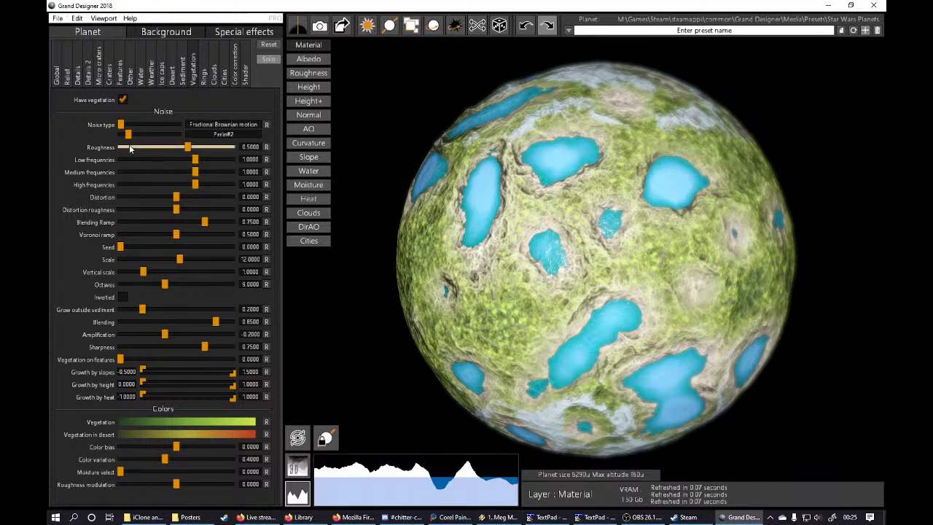
# Step: Set the vegetation noise to Fractional Brownian motion with Voronoi, trying Hyperfractal, Mixed and several Perlin variants on the way
pyautogui.moveTo(121, 125); pyautogui.dragTo(142, 136)
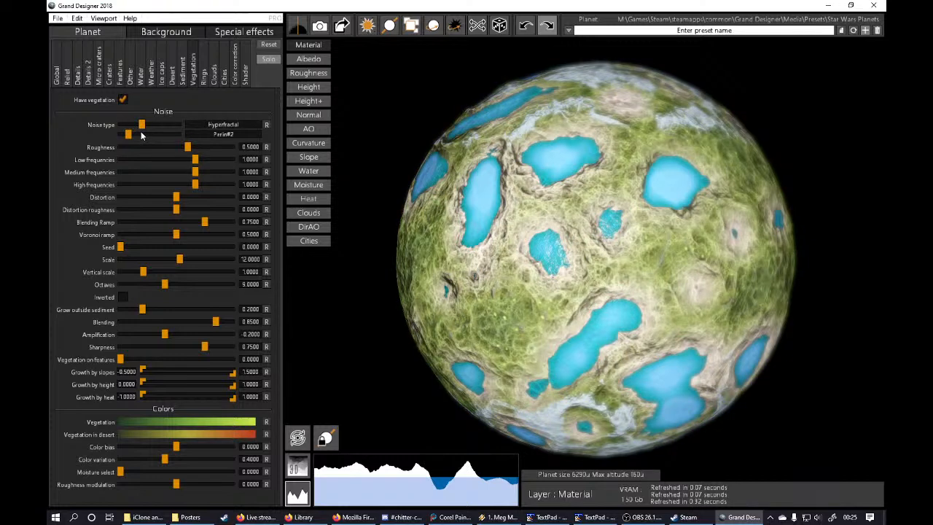
pyautogui.moveTo(142, 136); pyautogui.dragTo(146, 137)
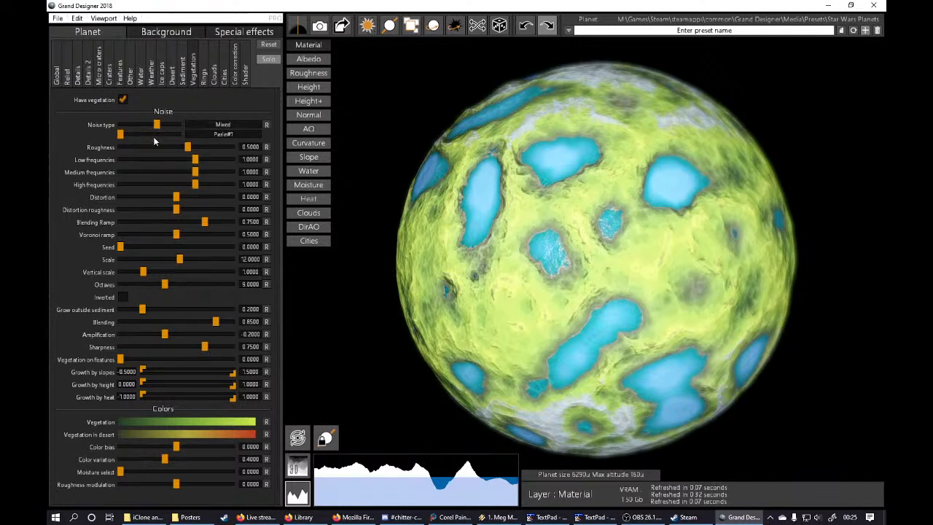
pyautogui.moveTo(156, 136); pyautogui.dragTo(166, 139)
pyautogui.moveTo(176, 134); pyautogui.dragTo(131, 139)
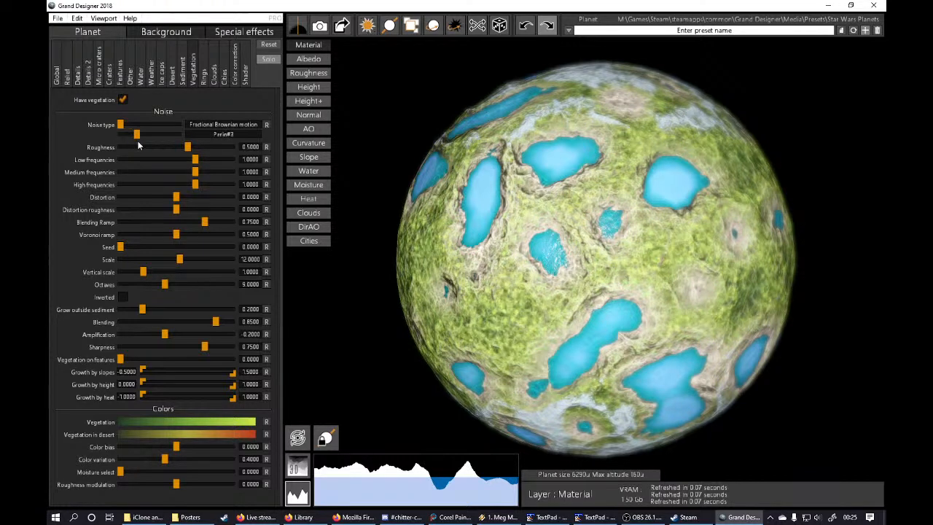
pyautogui.moveTo(141, 146); pyautogui.dragTo(146, 146)
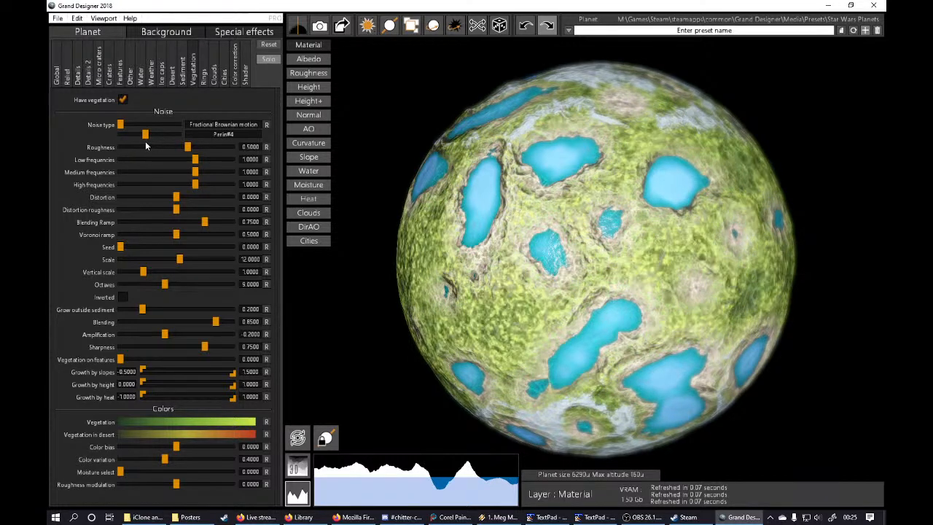
pyautogui.moveTo(154, 139); pyautogui.dragTo(164, 143)
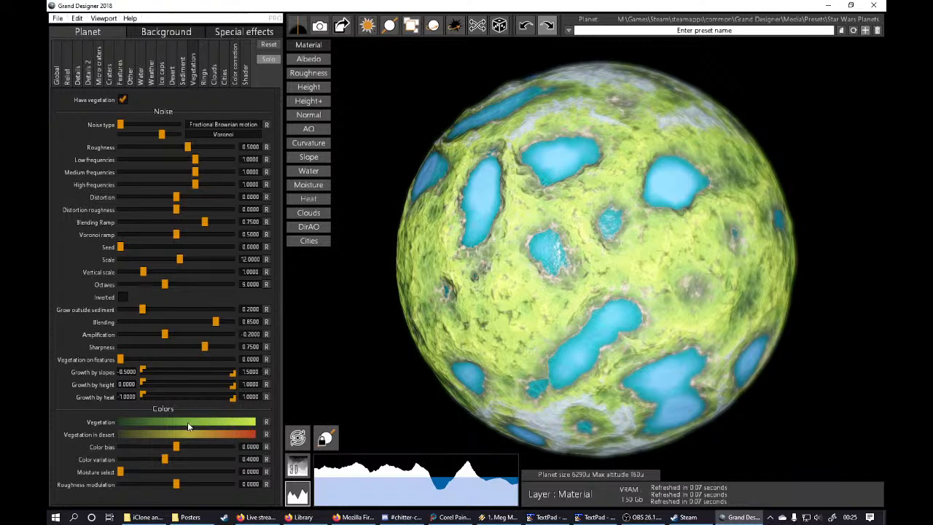
# Step: Change the last color of the vegetation gradient to a darker olive green
pyautogui.click(151, 421)
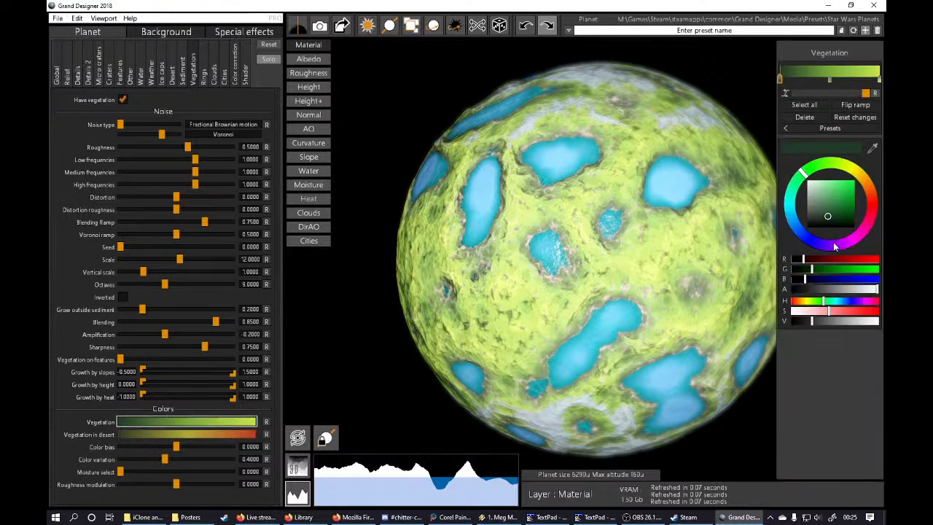
pyautogui.click(880, 80)
pyautogui.click(852, 210)
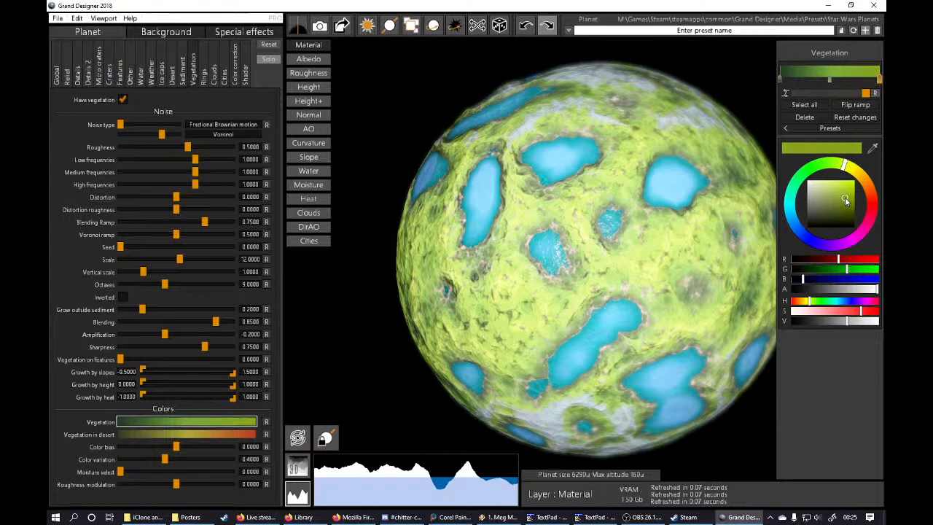
pyautogui.click(845, 205)
pyautogui.click(847, 205)
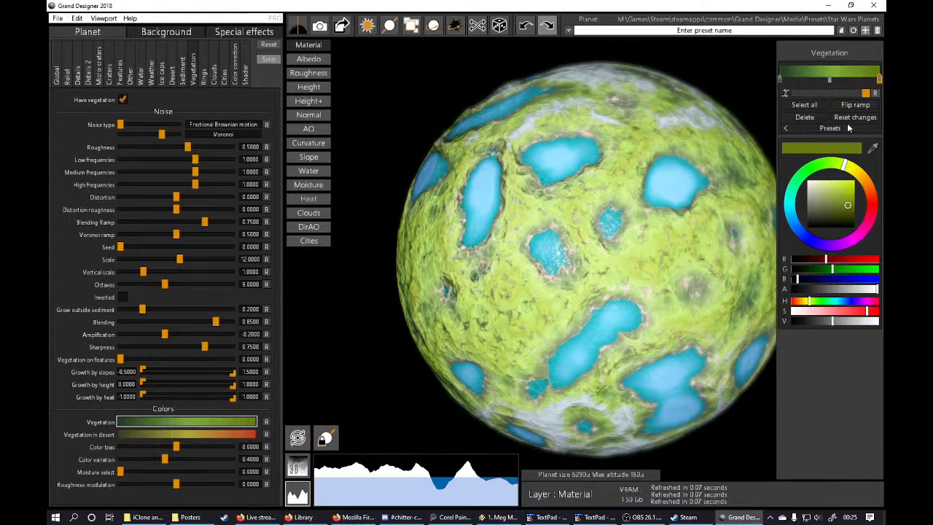
# Step: Change the middle color of the vegetation gradient to a deep, saturated green and look over the planet
pyautogui.click(830, 80)
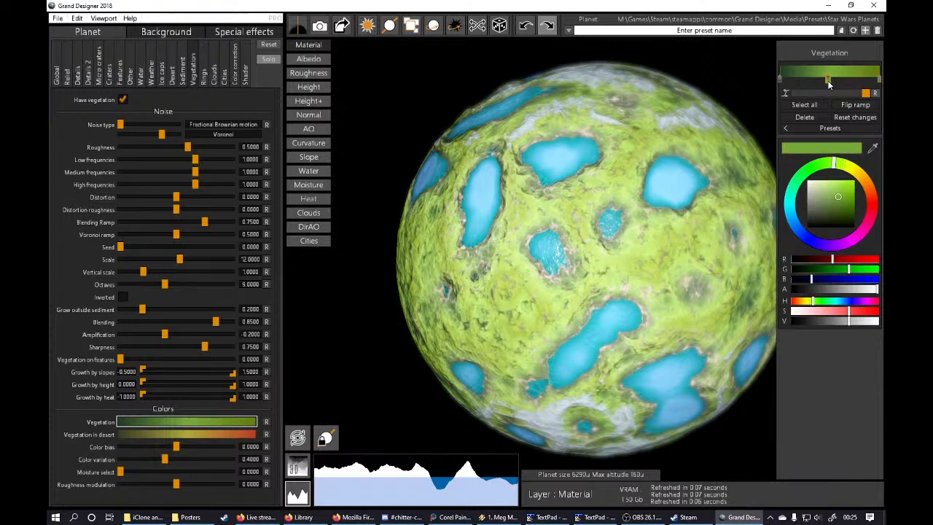
pyautogui.click(844, 207)
pyautogui.moveTo(844, 206); pyautogui.dragTo(850, 213)
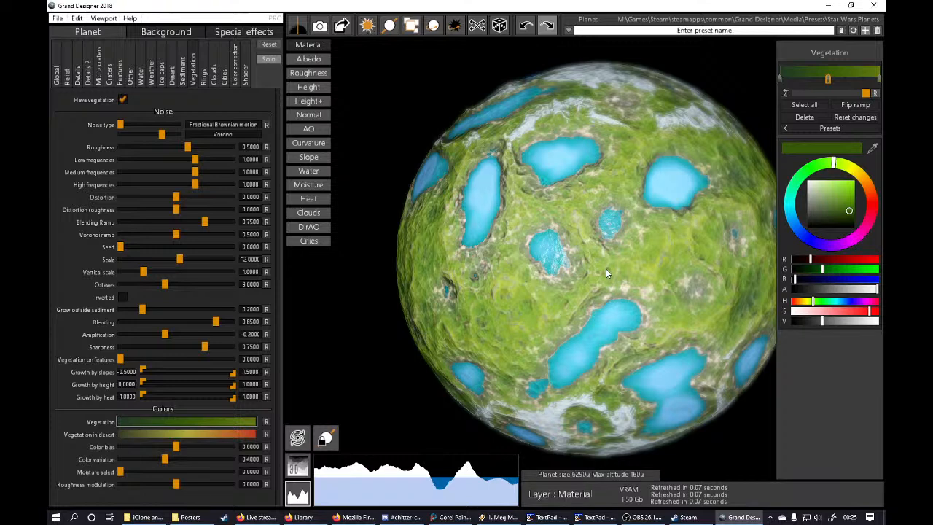
pyautogui.moveTo(606, 267); pyautogui.dragTo(612, 273)
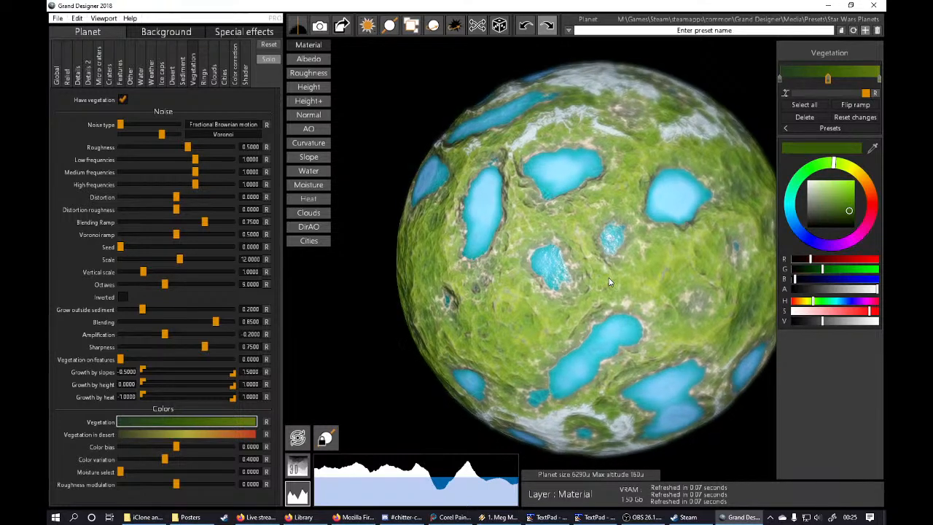
pyautogui.moveTo(611, 282); pyautogui.dragTo(646, 270)
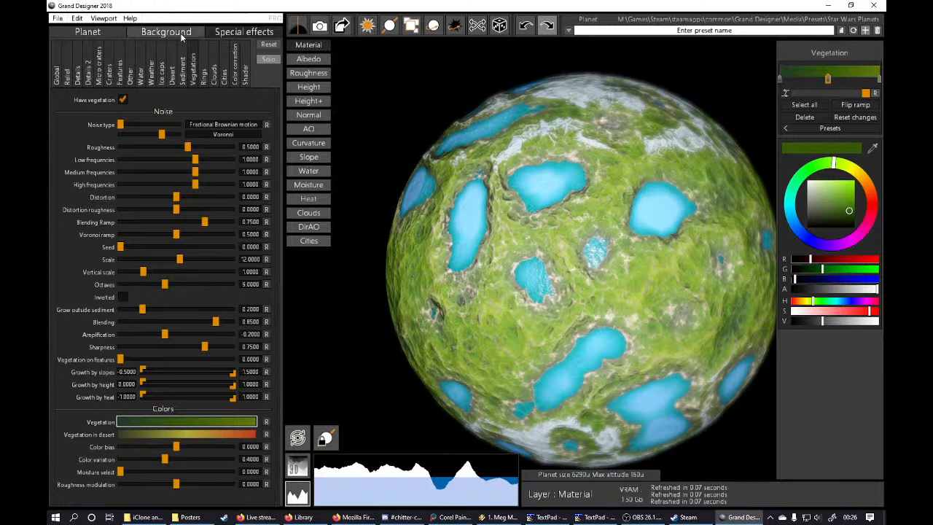
# Step: Enable the planet's atmosphere in the shader settings and set its rendering quality to High
pyautogui.click(244, 31)
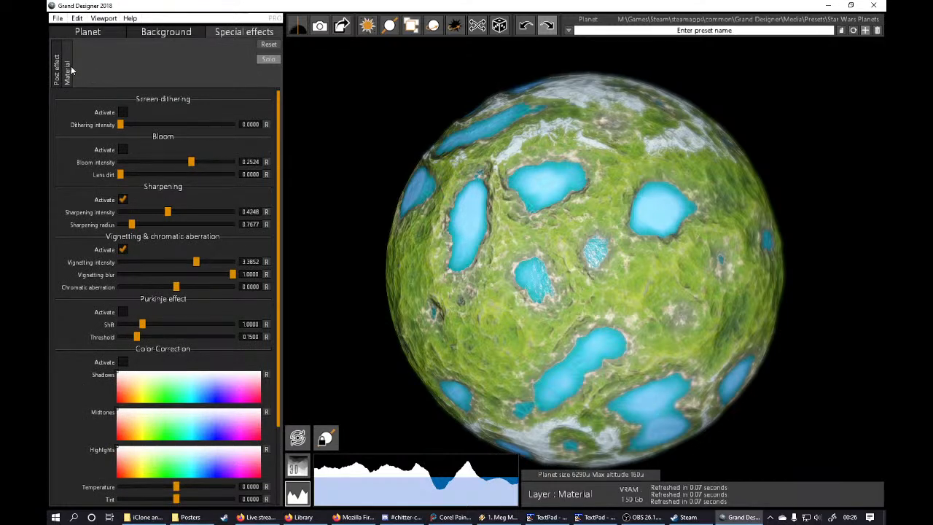
pyautogui.click(74, 33)
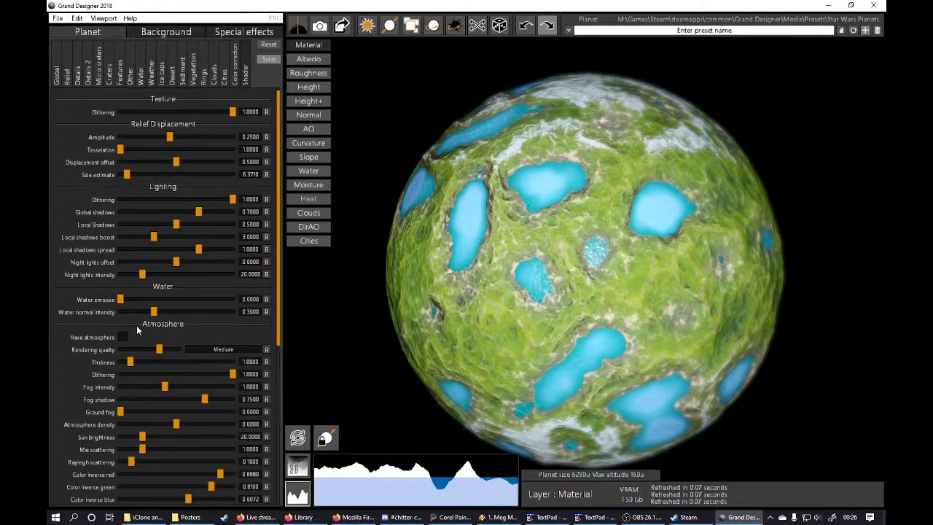
pyautogui.click(124, 337)
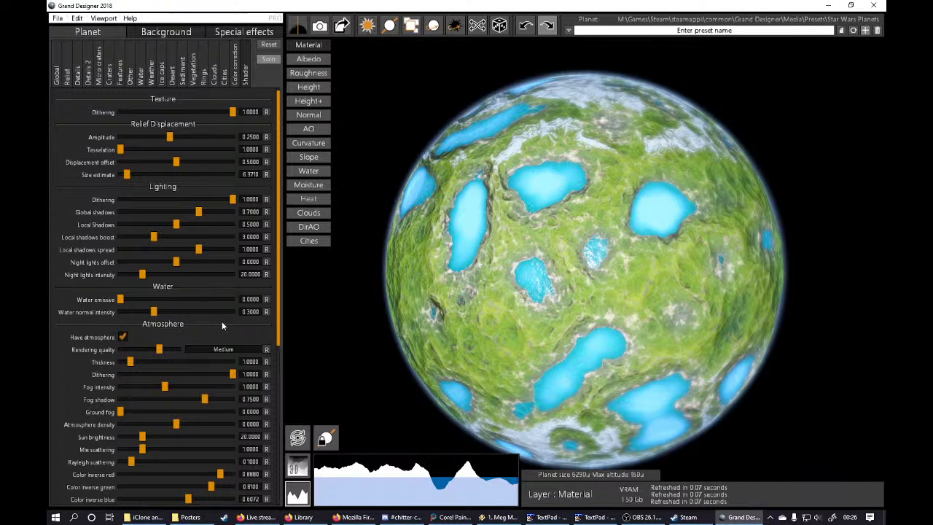
pyautogui.click(168, 349)
pyautogui.scroll(-2, 262, 367)
pyautogui.scroll(-1, 266, 369)
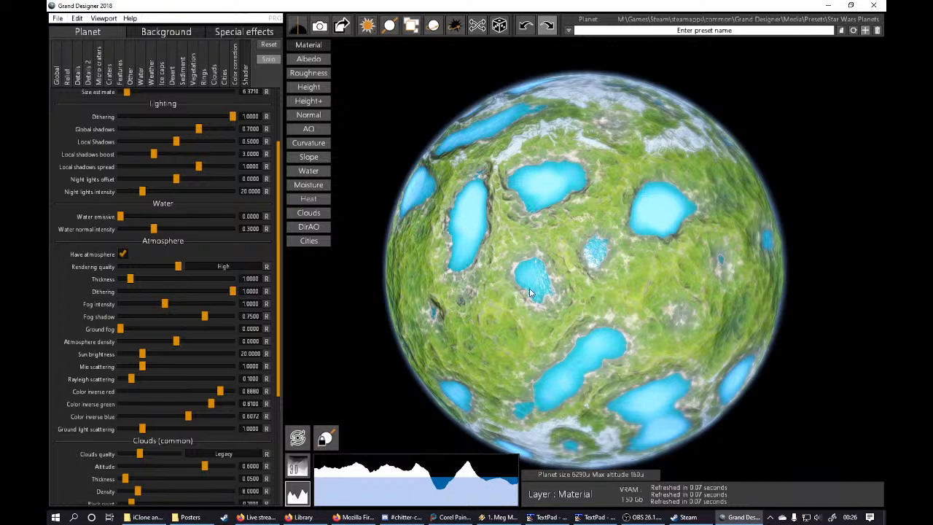
# Step: Set the atmosphere's thickness to about 4.11, checking the glow around the planet from different angles
pyautogui.moveTo(566, 279); pyautogui.dragTo(561, 253)
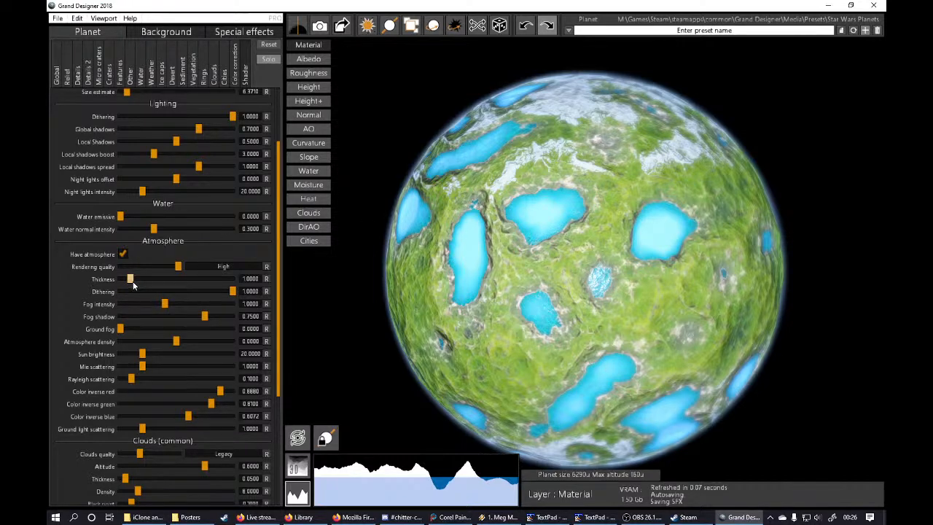
pyautogui.moveTo(138, 288); pyautogui.dragTo(174, 295)
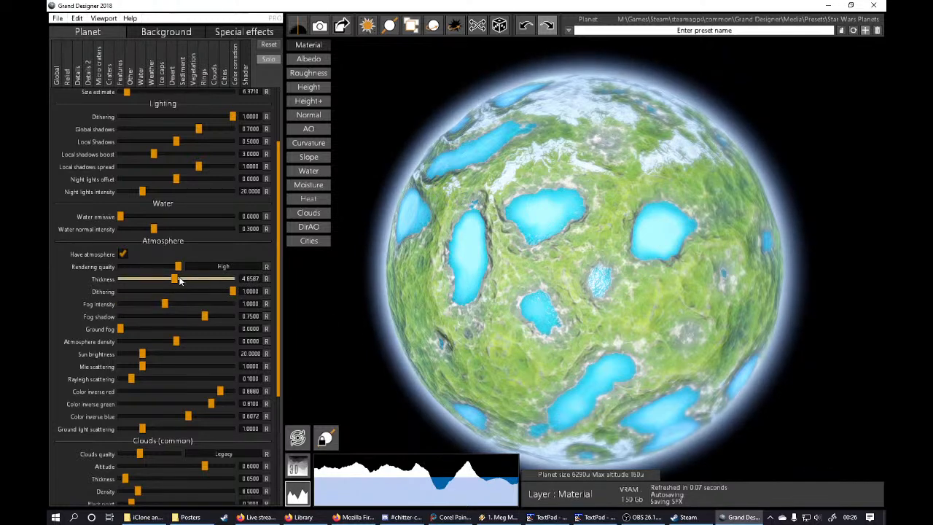
pyautogui.moveTo(173, 279); pyautogui.dragTo(166, 281)
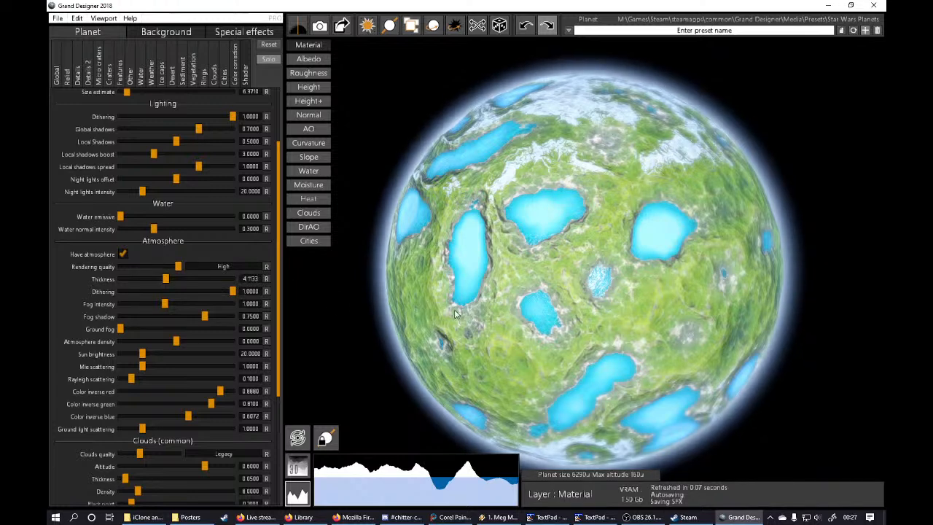
pyautogui.moveTo(454, 314); pyautogui.dragTo(475, 307, button='middle')
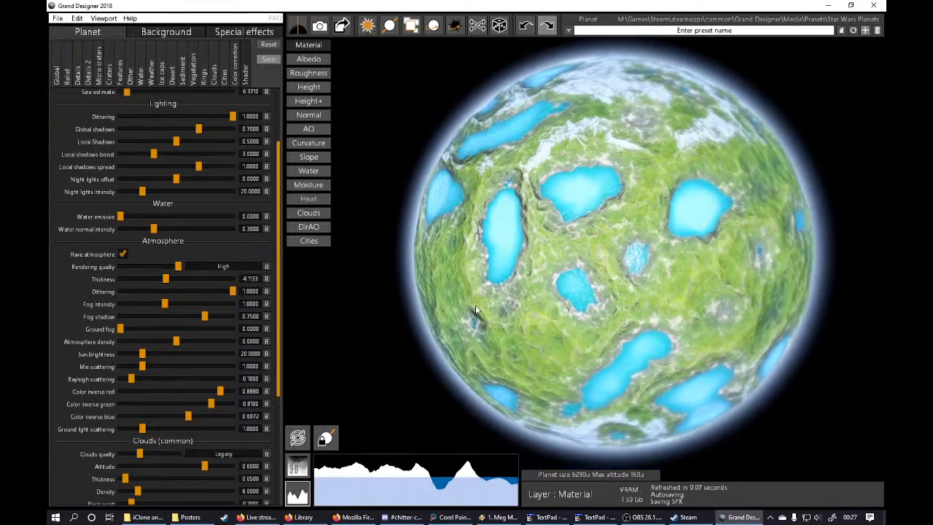
pyautogui.moveTo(484, 268); pyautogui.dragTo(483, 283)
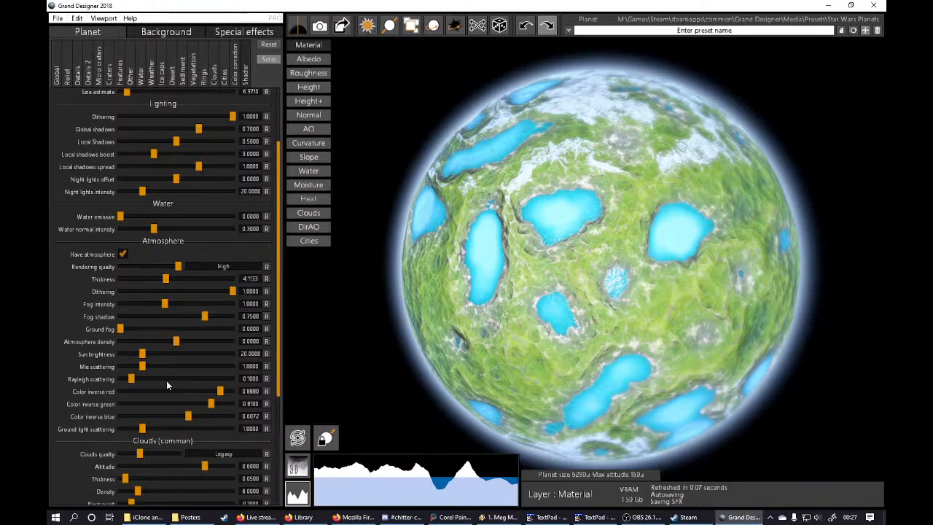
# Step: Enable clouds on the planet and look through the cloud settings
pyautogui.moveTo(279, 357); pyautogui.dragTo(258, 248)
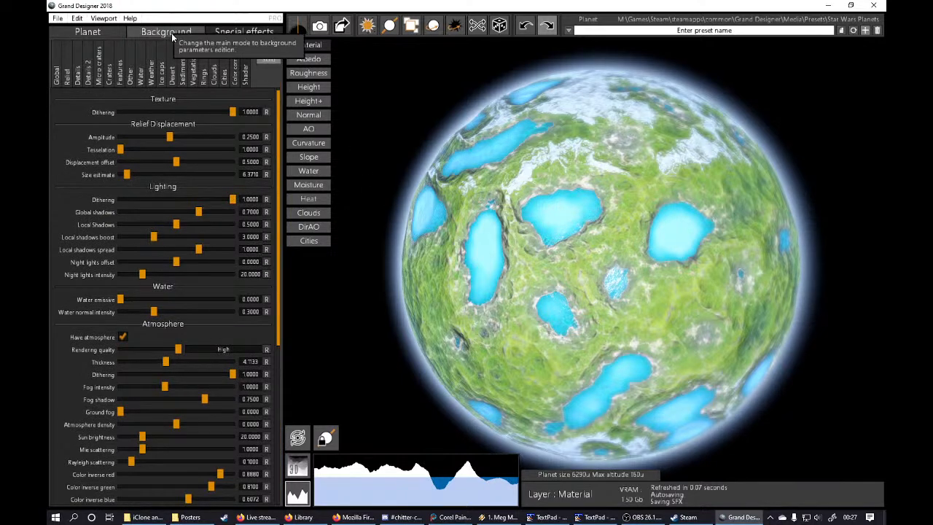
pyautogui.click(214, 77)
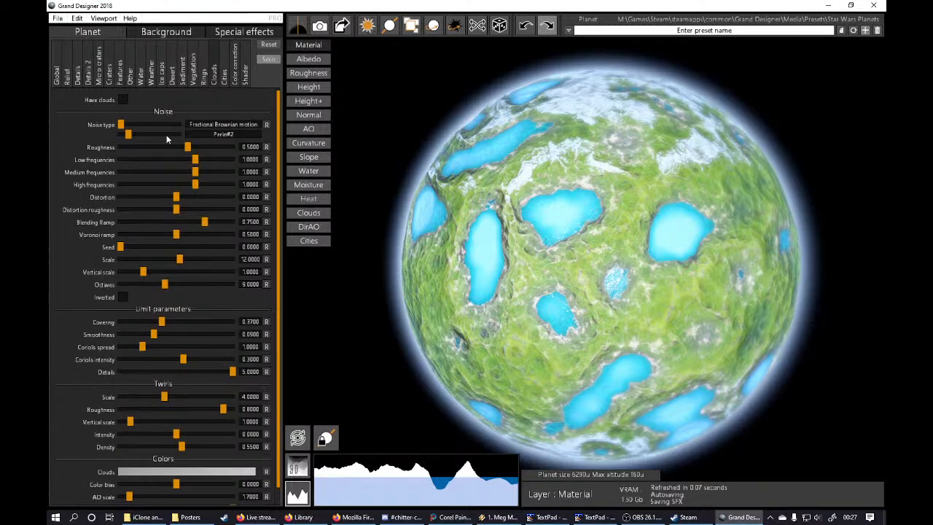
pyautogui.click(127, 99)
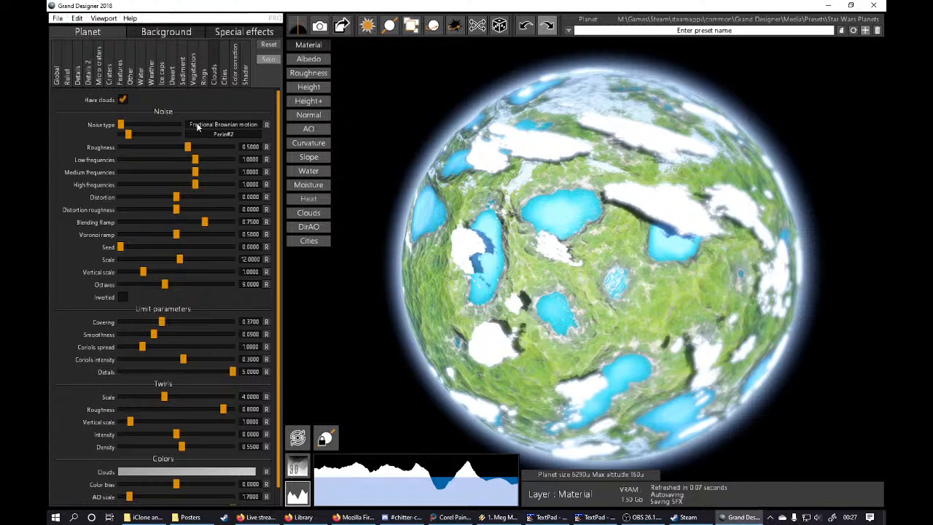
pyautogui.scroll(-1, 282, 250)
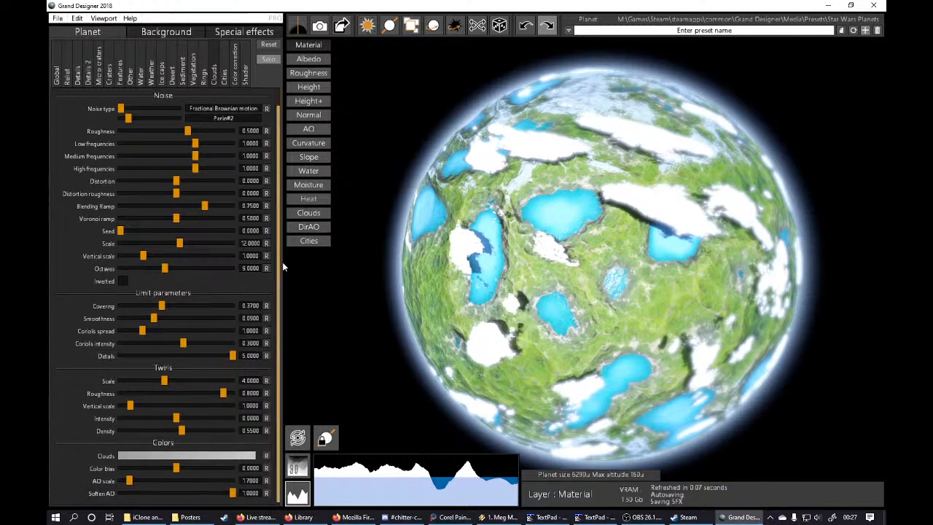
# Step: Set the clouds quality to Atmospheric flat in the shader settings and lower the cloud altitude to about 0.25
pyautogui.click(248, 82)
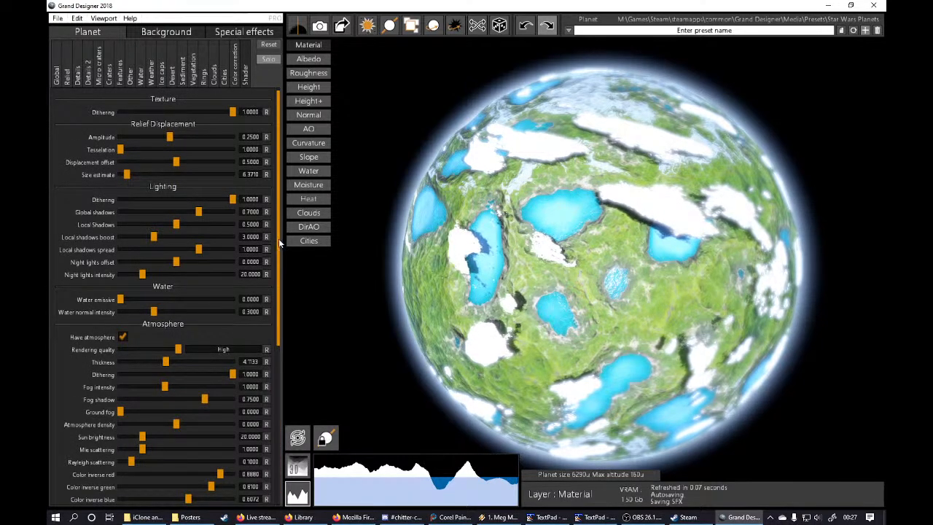
pyautogui.scroll(-5, 253, 449)
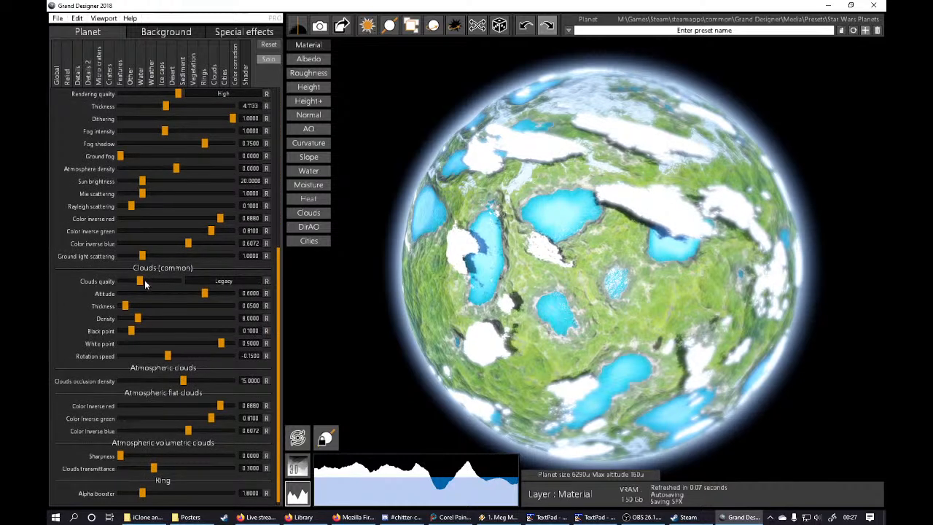
pyautogui.moveTo(143, 283); pyautogui.dragTo(155, 290)
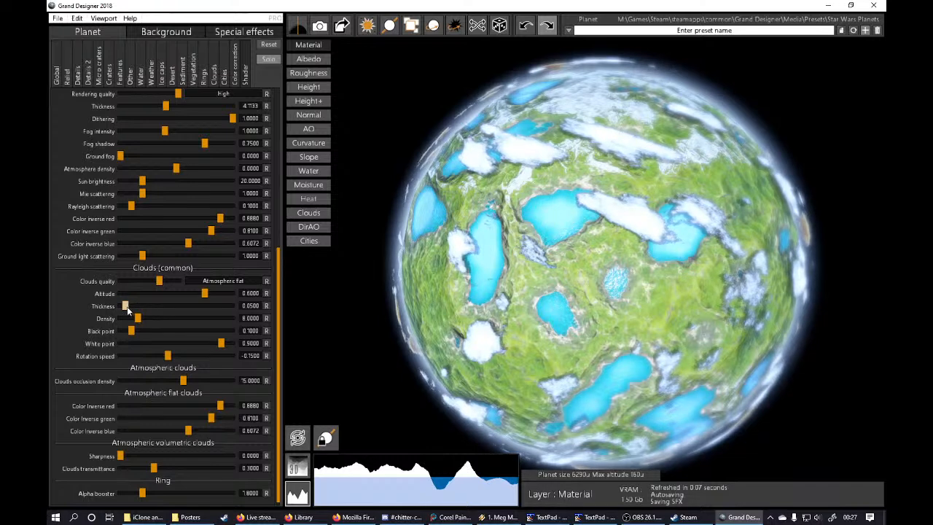
pyautogui.moveTo(202, 293); pyautogui.dragTo(154, 293)
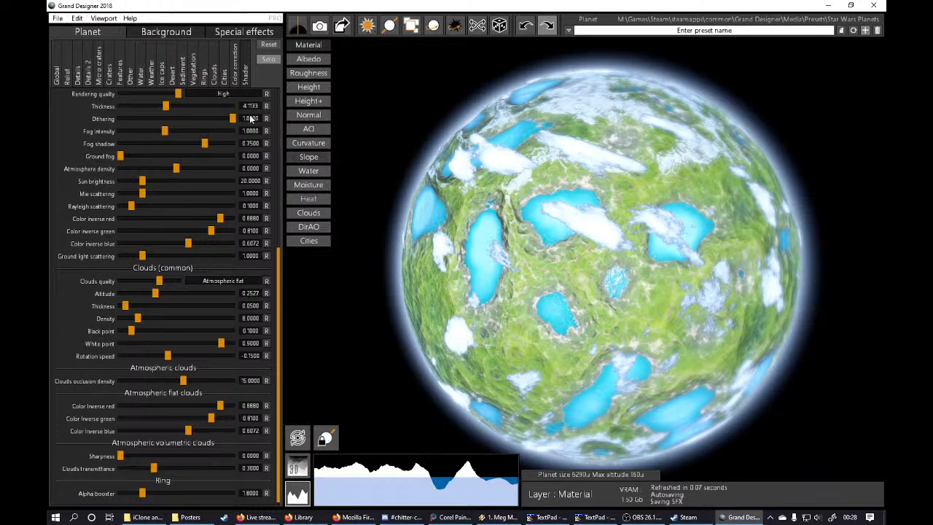
# Step: Set the sediment's erosion blend to about 1.86 and its amount on slopes to about 0.51
pyautogui.click(183, 80)
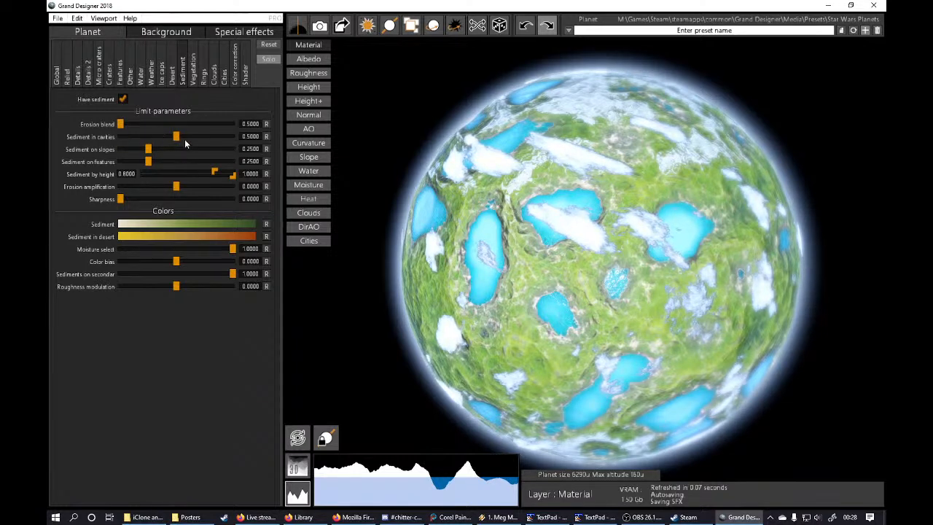
pyautogui.moveTo(146, 124); pyautogui.dragTo(234, 124)
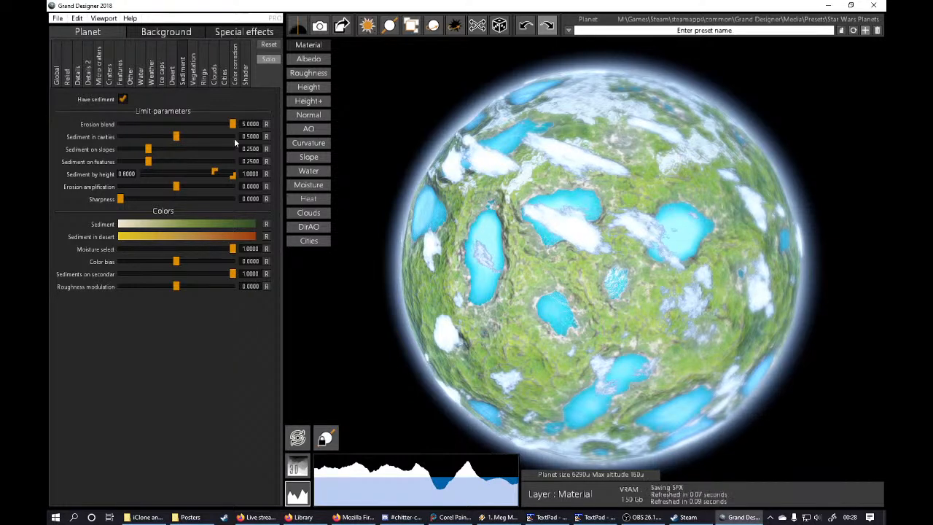
pyautogui.moveTo(232, 125); pyautogui.dragTo(156, 135)
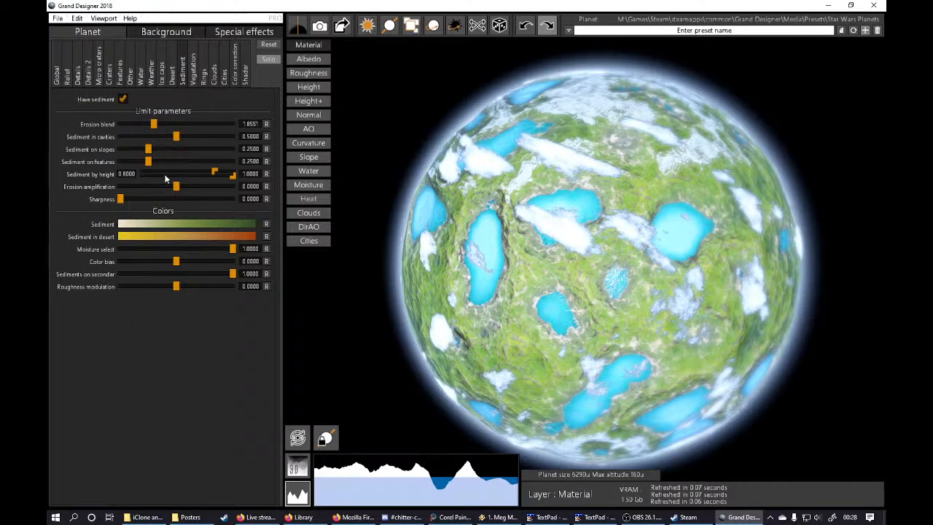
pyautogui.moveTo(150, 150); pyautogui.dragTo(151, 154)
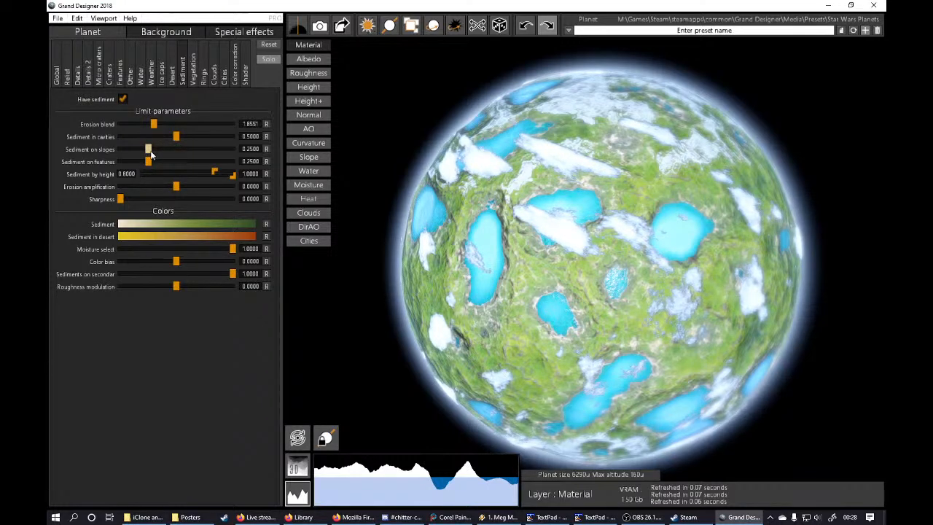
pyautogui.moveTo(151, 155); pyautogui.dragTo(195, 161)
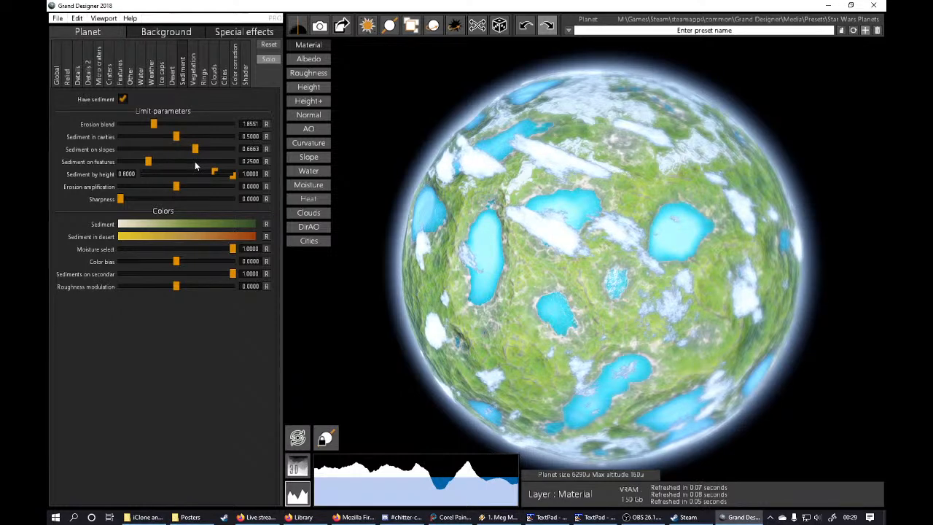
pyautogui.moveTo(195, 161); pyautogui.dragTo(177, 159)
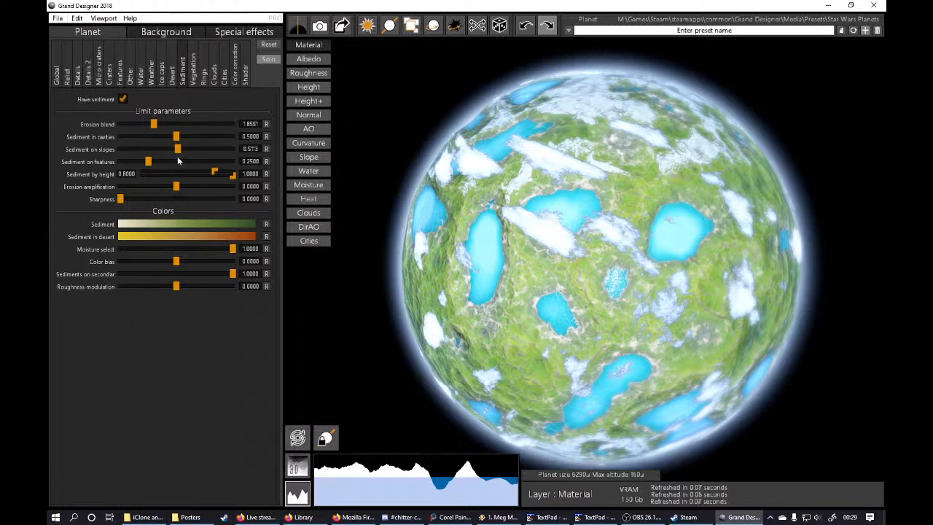
# Step: Darken the first color of the vegetation gradient to near black
pyautogui.click(194, 77)
pyautogui.click(210, 421)
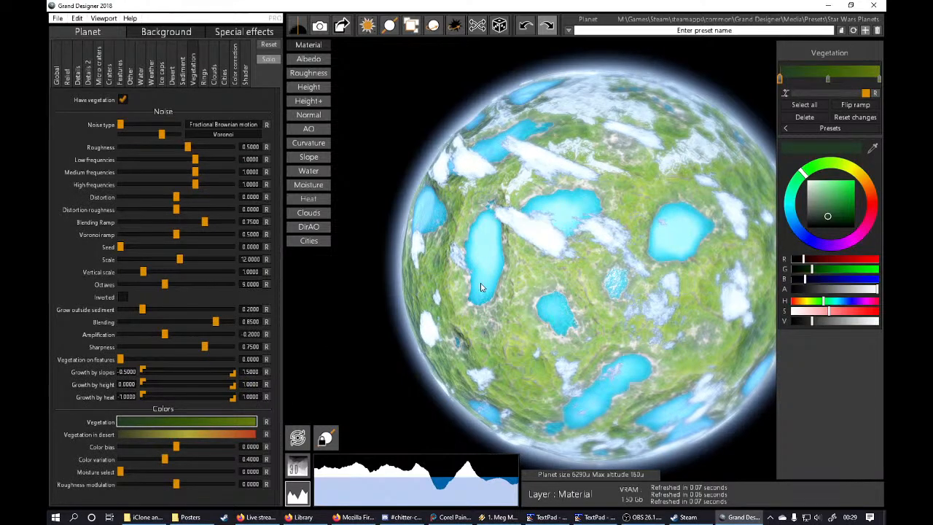
pyautogui.click(839, 223)
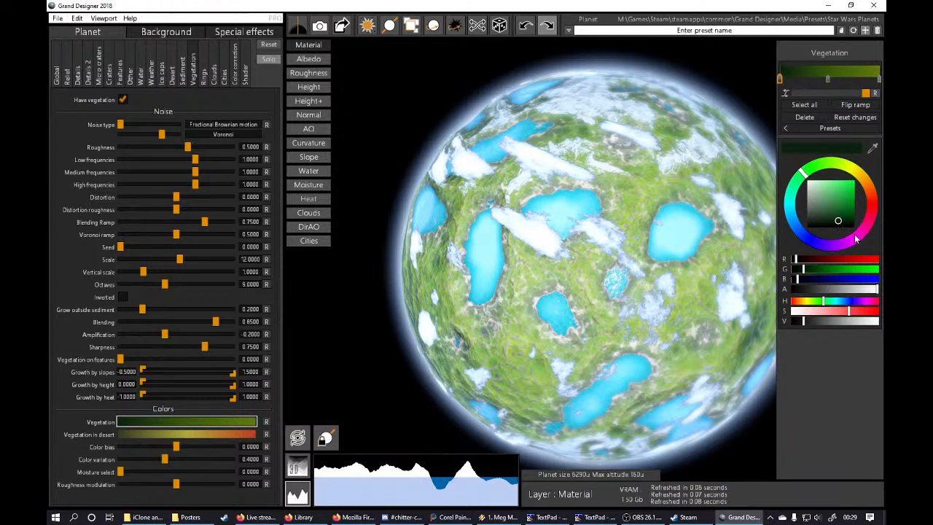
pyautogui.click(849, 234)
pyautogui.moveTo(848, 233); pyautogui.dragTo(855, 232)
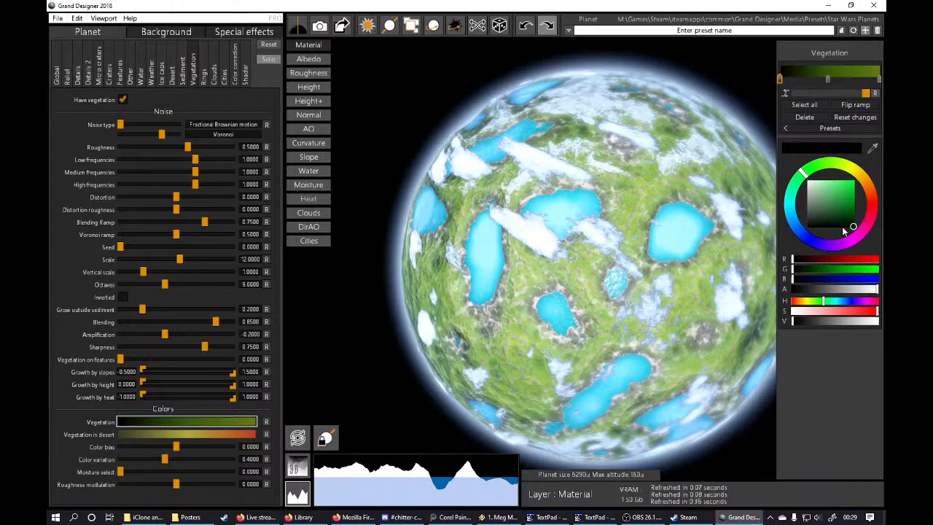
# Step: Change the last color of the vegetation gradient to a darker, more muted olive
pyautogui.click(880, 81)
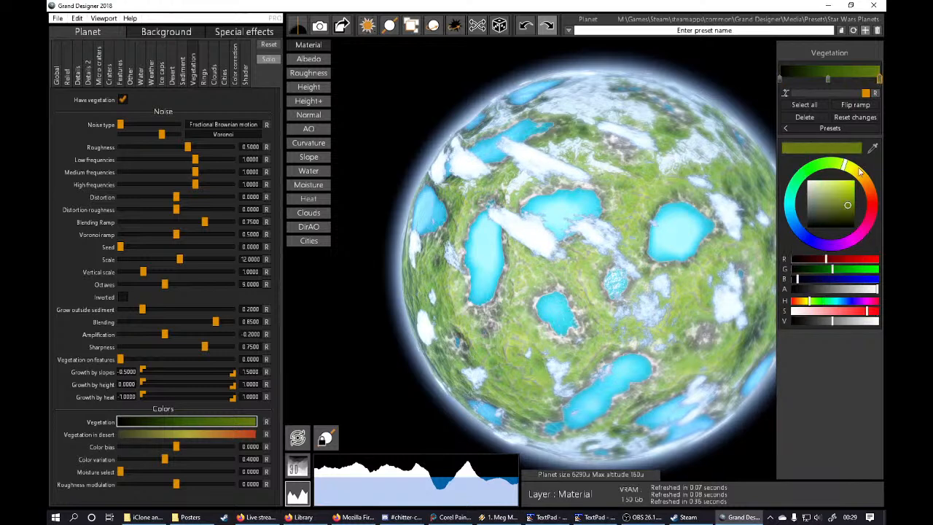
pyautogui.click(849, 215)
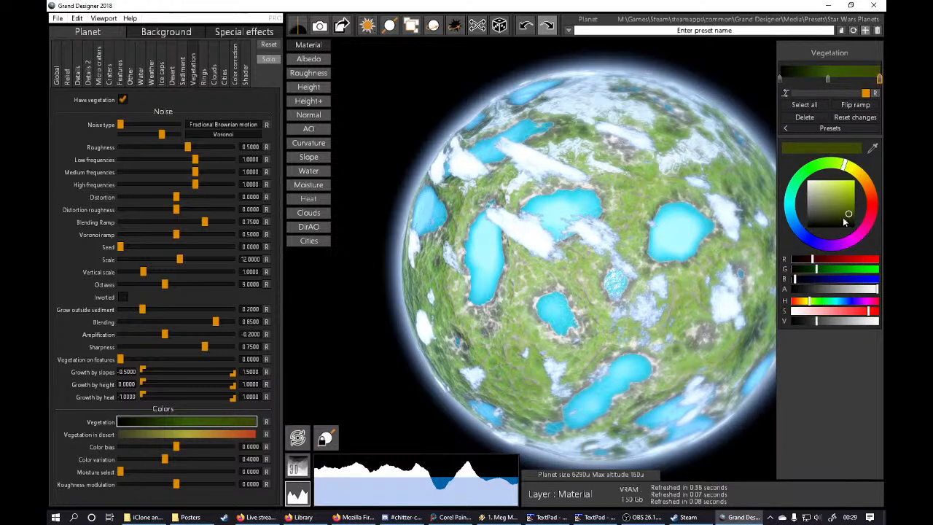
pyautogui.click(842, 214)
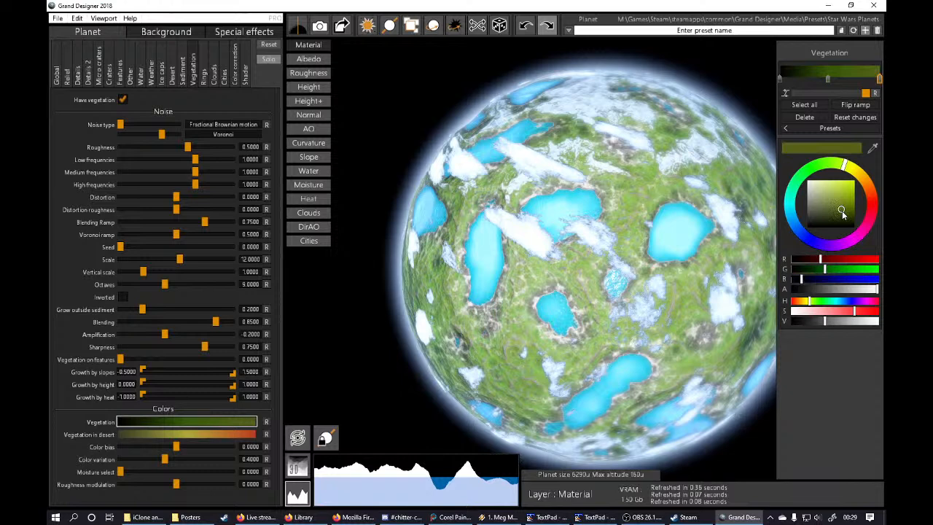
# Step: Change the middle color of the vegetation gradient to a darker, less saturated green
pyautogui.click(826, 80)
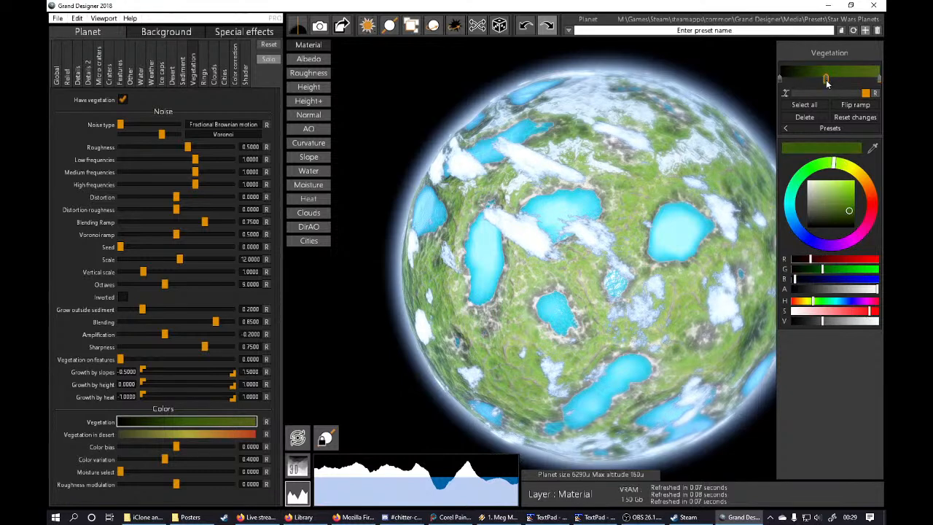
pyautogui.click(845, 220)
pyautogui.moveTo(846, 219); pyautogui.dragTo(845, 216)
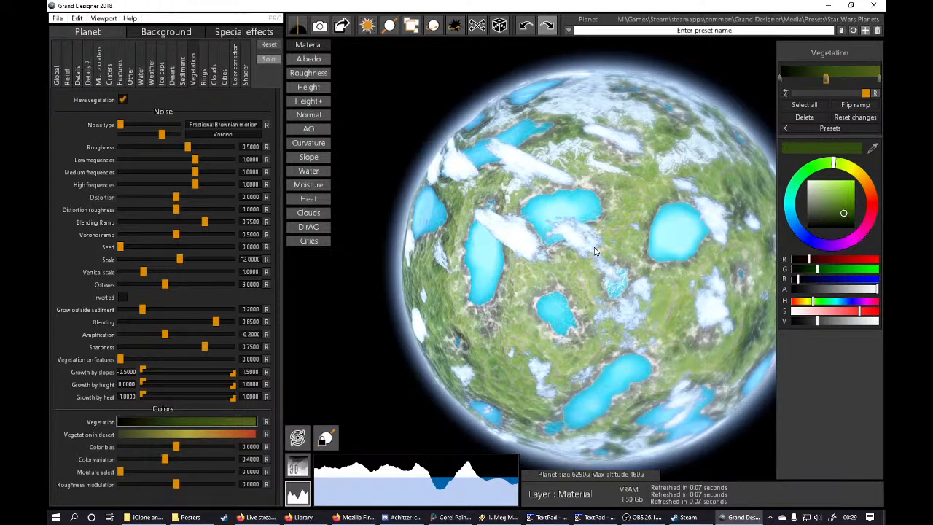
pyautogui.moveTo(595, 251); pyautogui.dragTo(581, 243)
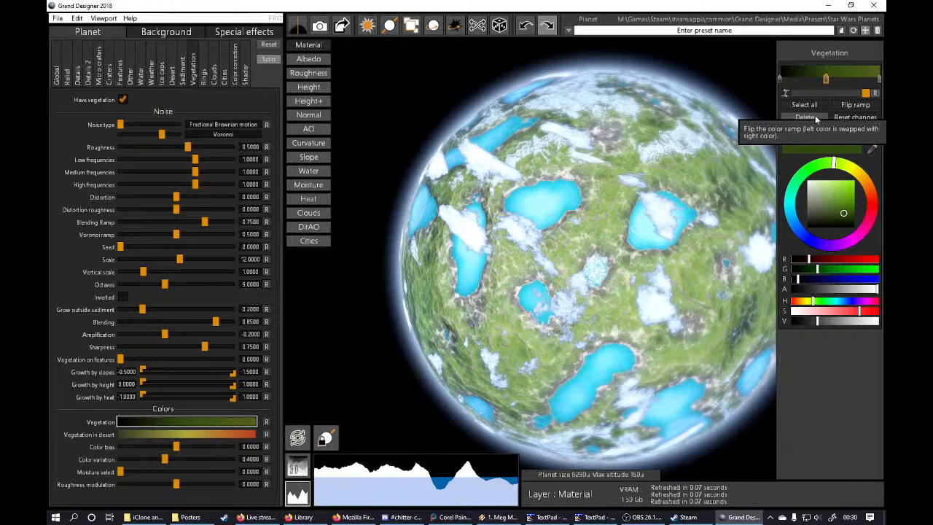
# Step: Darken the last color of the vegetation gradient to a very dark olive
pyautogui.click(879, 79)
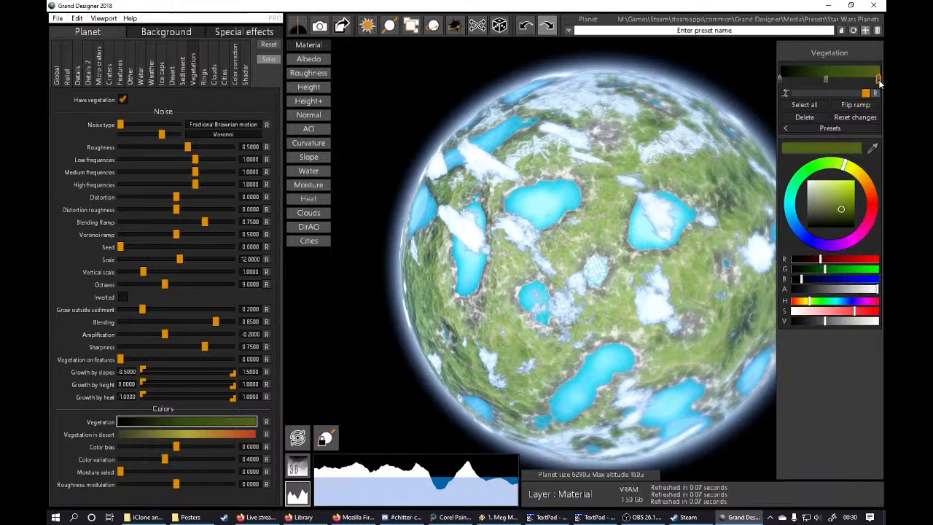
pyautogui.click(842, 222)
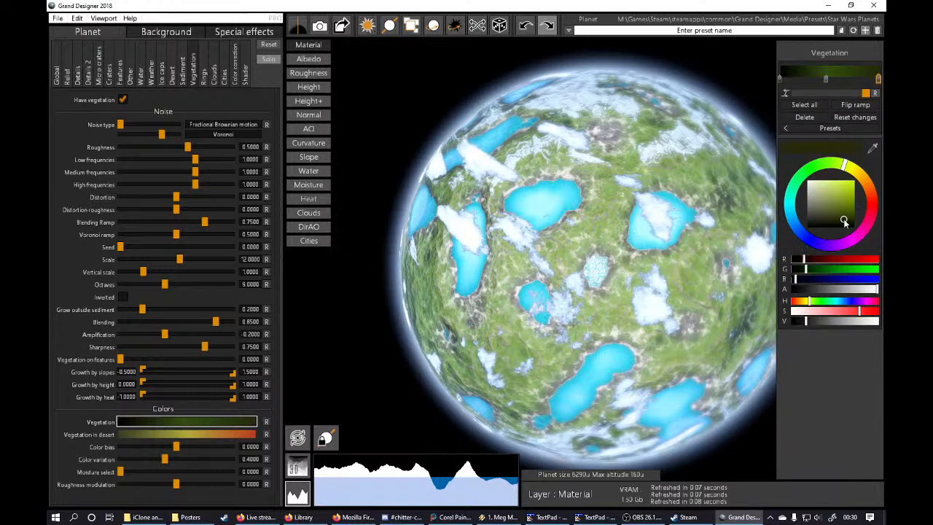
pyautogui.click(849, 222)
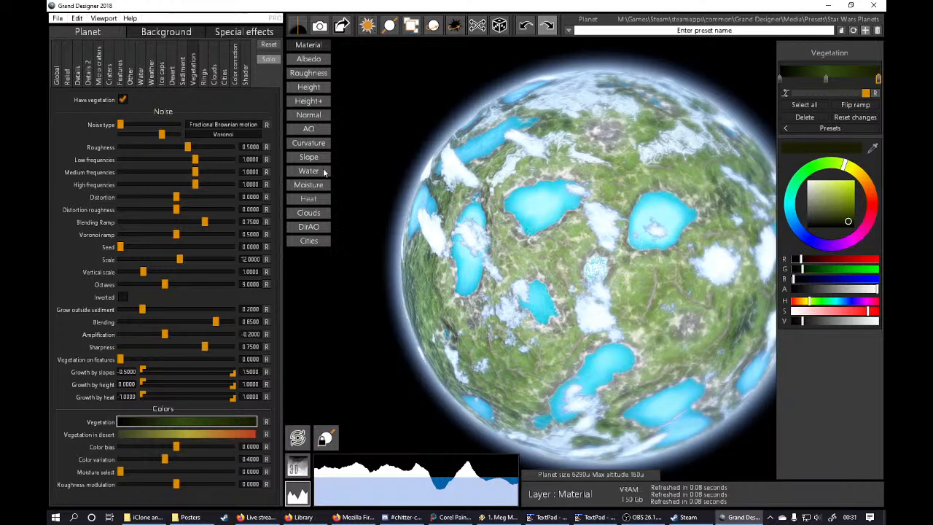
# Step: Change the first color of the sediment gradient to a muted greyish brown
pyautogui.click(184, 78)
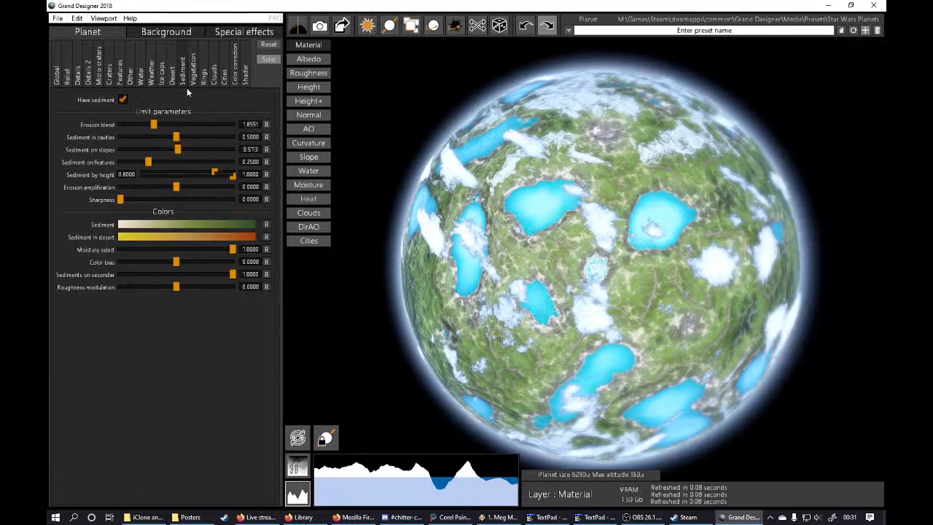
pyautogui.click(133, 225)
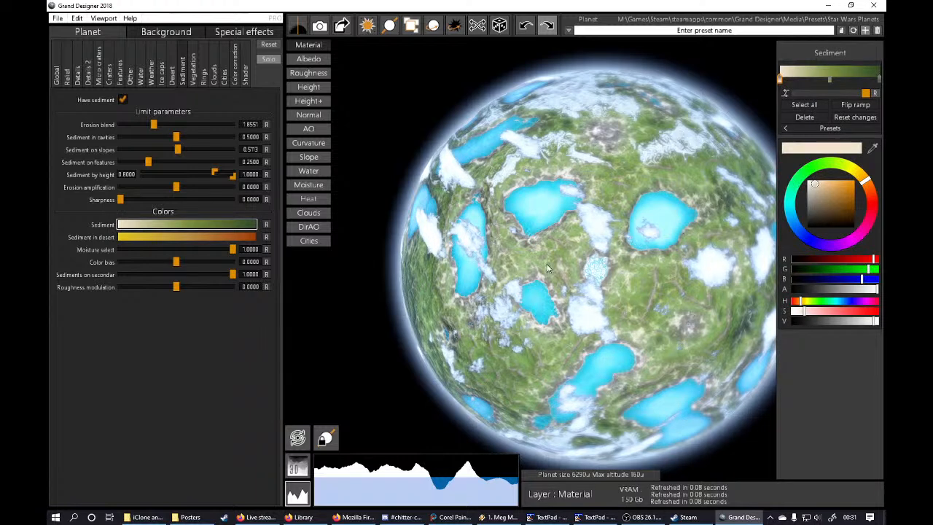
pyautogui.click(822, 206)
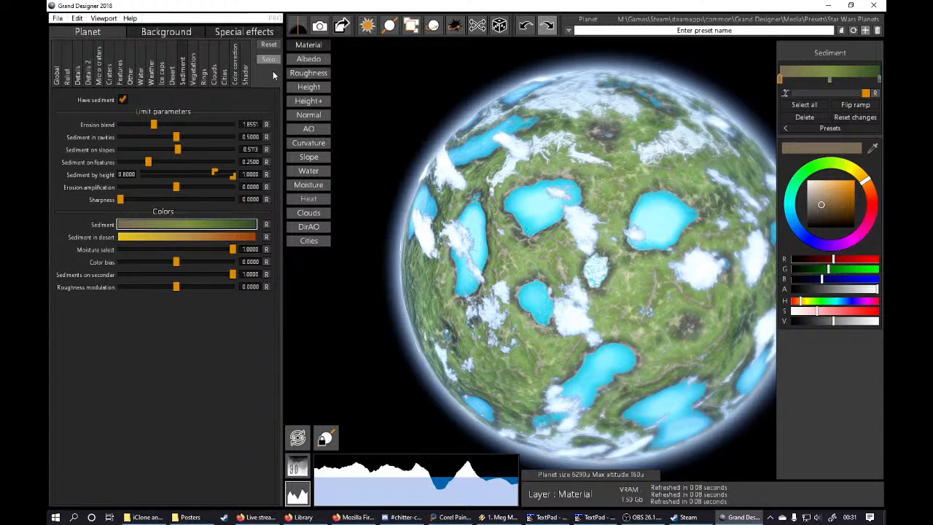
# Step: Try a water density of 1.0 for the planet's water and restore its default value
pyautogui.click(142, 79)
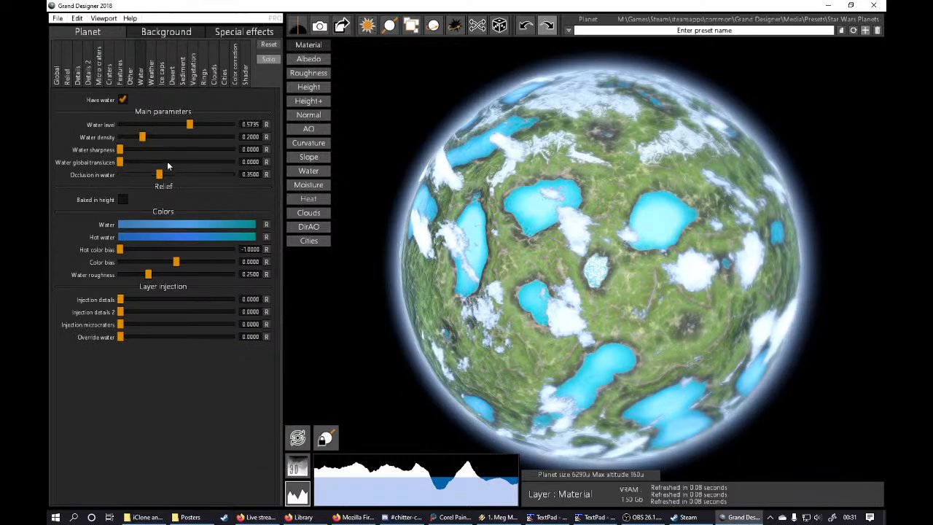
pyautogui.moveTo(143, 136); pyautogui.dragTo(229, 138)
pyautogui.moveTo(229, 137); pyautogui.dragTo(245, 142)
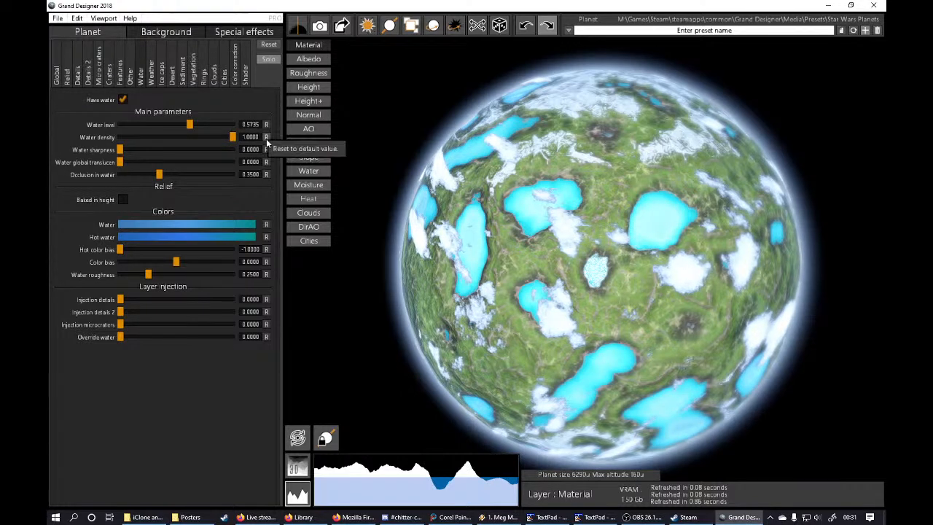
pyautogui.click(266, 137)
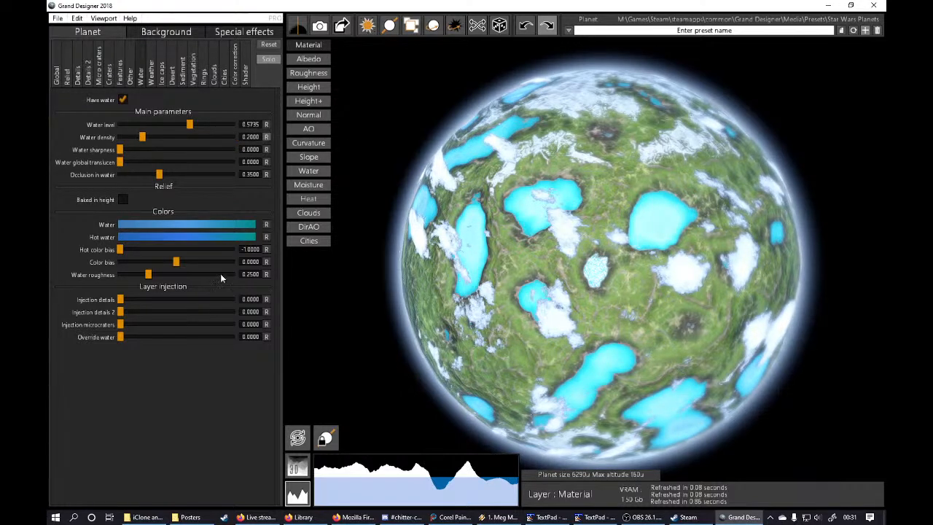
# Step: Try a negative water color bias of about -0.46 and restore its default value
pyautogui.moveTo(121, 249)
pyautogui.mouseDown()
pyautogui.moveTo(213, 267)
pyautogui.moveTo(231, 250)
pyautogui.moveTo(120, 250)
pyautogui.mouseUp()
pyautogui.moveTo(177, 264); pyautogui.dragTo(151, 262)
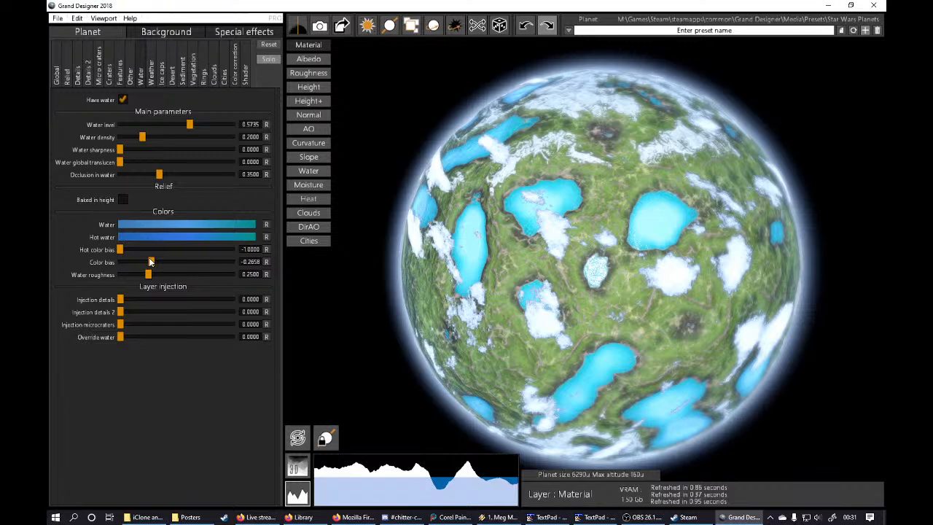
pyautogui.moveTo(151, 262); pyautogui.dragTo(132, 263)
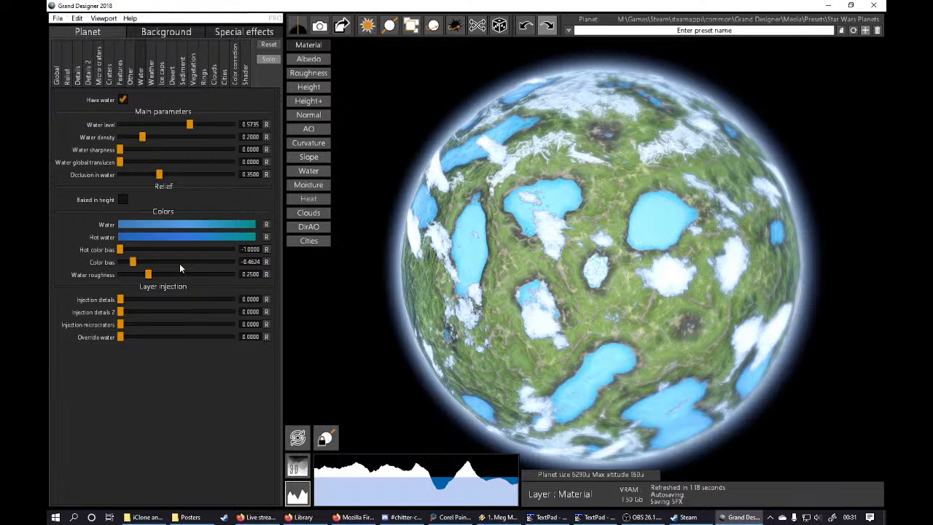
pyautogui.click(266, 262)
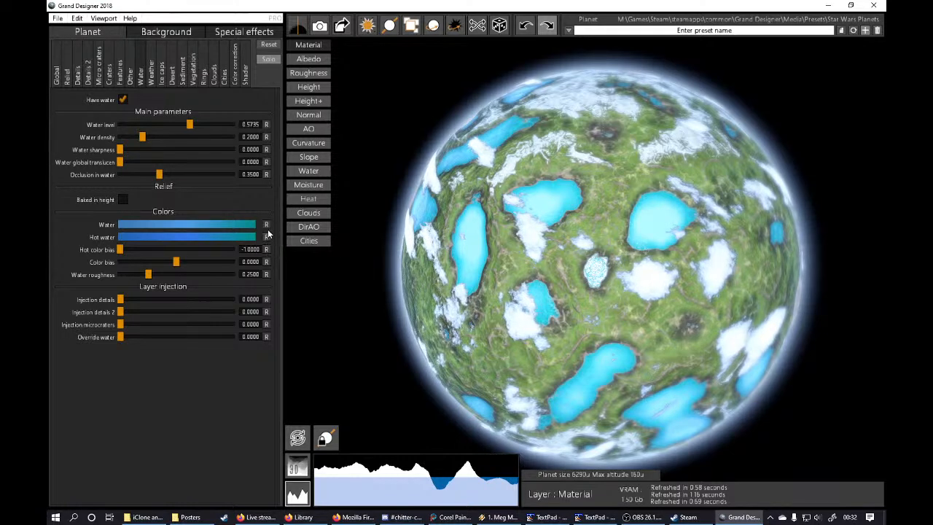
# Step: Shift the first color of the water gradient toward indigo blue and darken its middle color to a deep navy
pyautogui.click(207, 225)
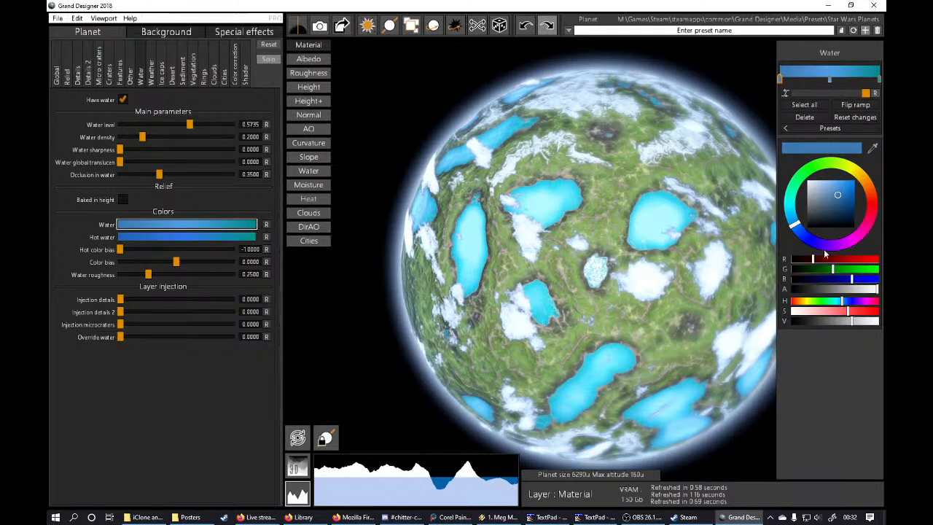
pyautogui.moveTo(808, 232); pyautogui.dragTo(804, 235)
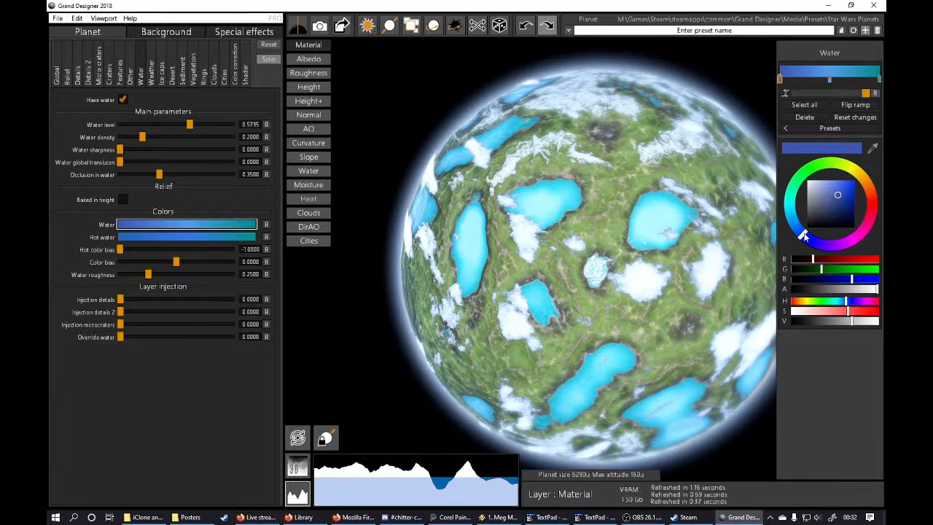
pyautogui.click(828, 80)
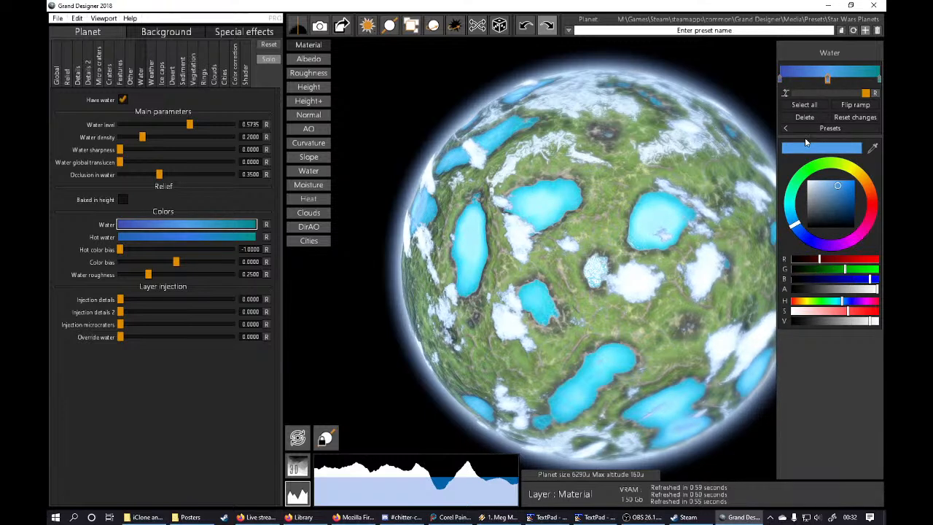
pyautogui.click(846, 204)
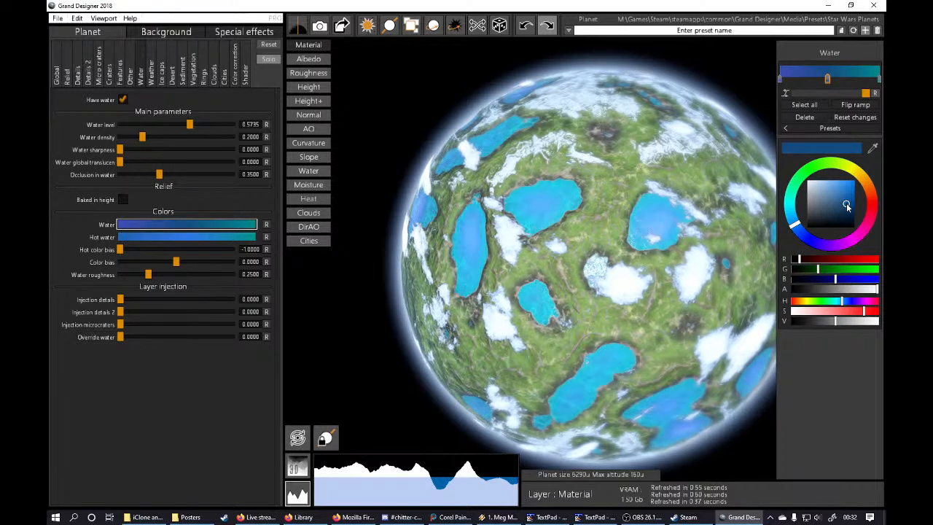
pyautogui.click(845, 204)
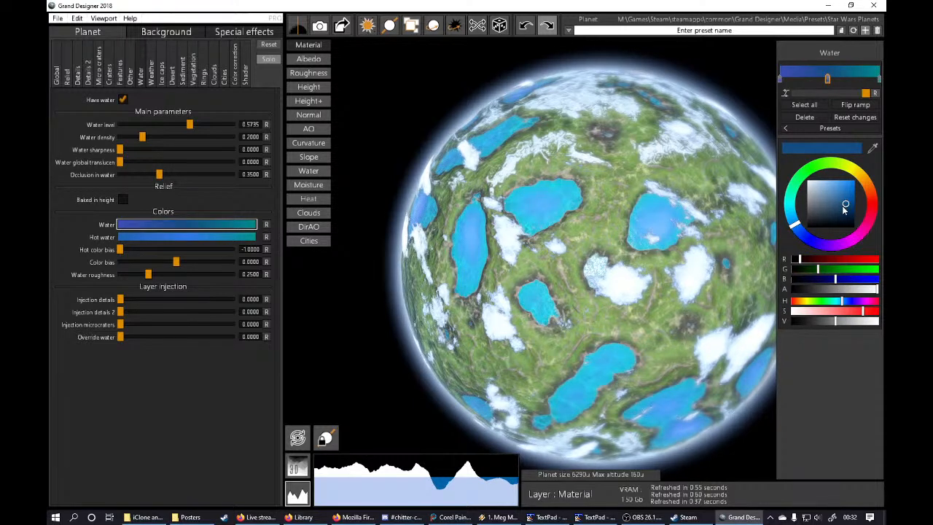
pyautogui.click(842, 207)
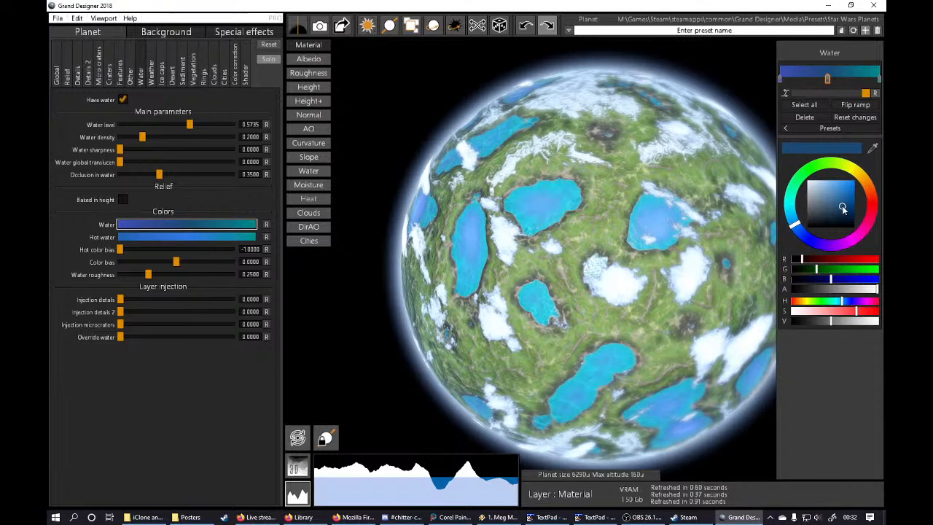
pyautogui.click(841, 210)
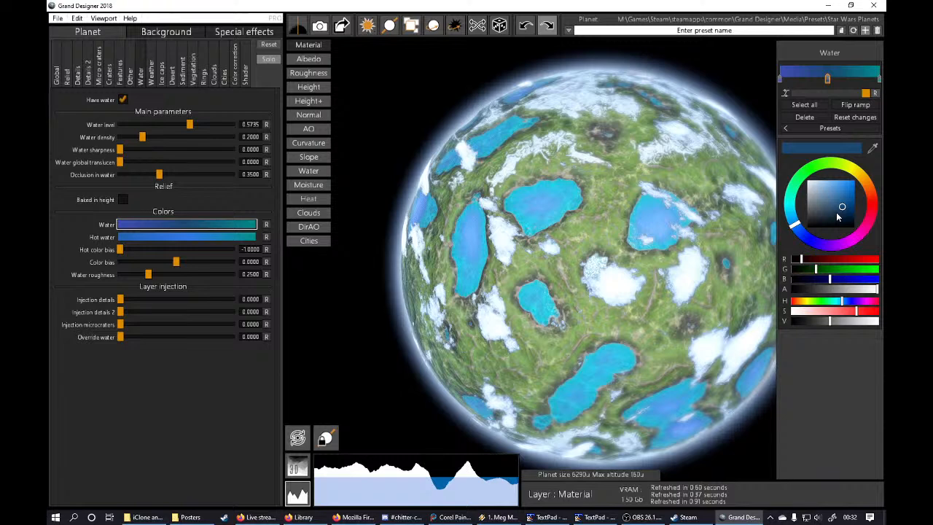
pyautogui.click(836, 212)
pyautogui.click(838, 214)
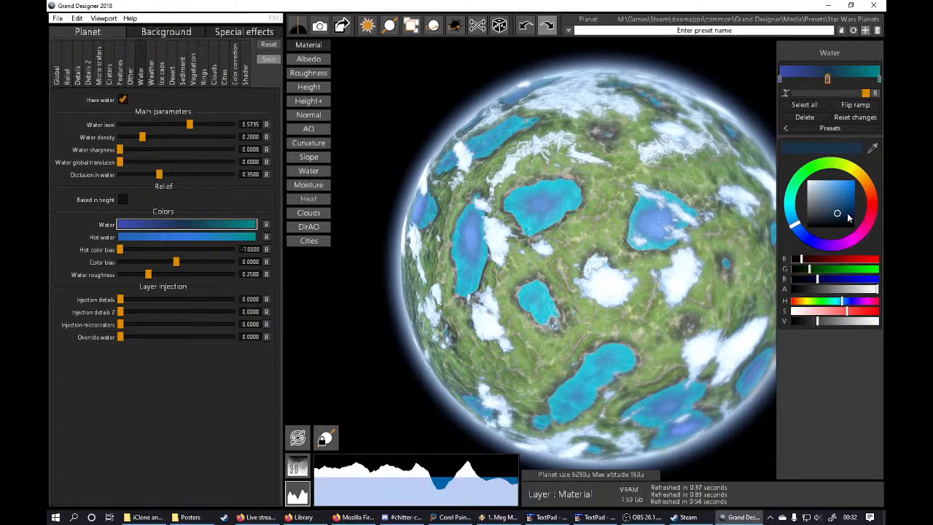
# Step: Try baking the water into the height and switch the option off again
pyautogui.click(123, 199)
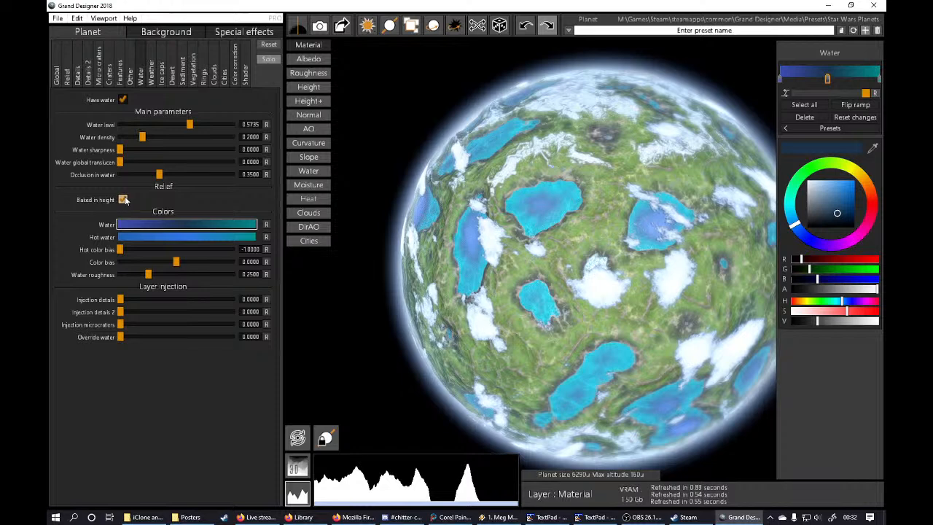
pyautogui.click(124, 200)
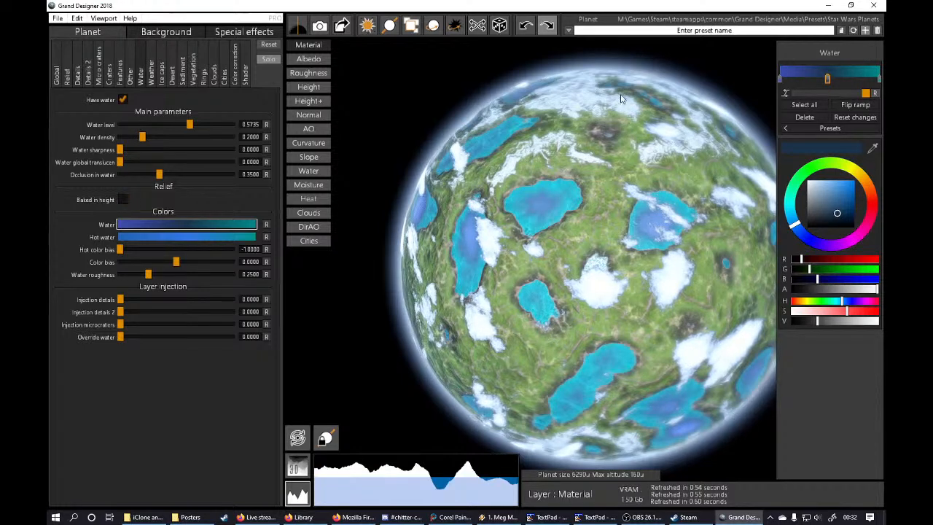
# Step: Change the last color of the water gradient to a dark teal and lighten the middle color slightly to a muted navy
pyautogui.click(880, 79)
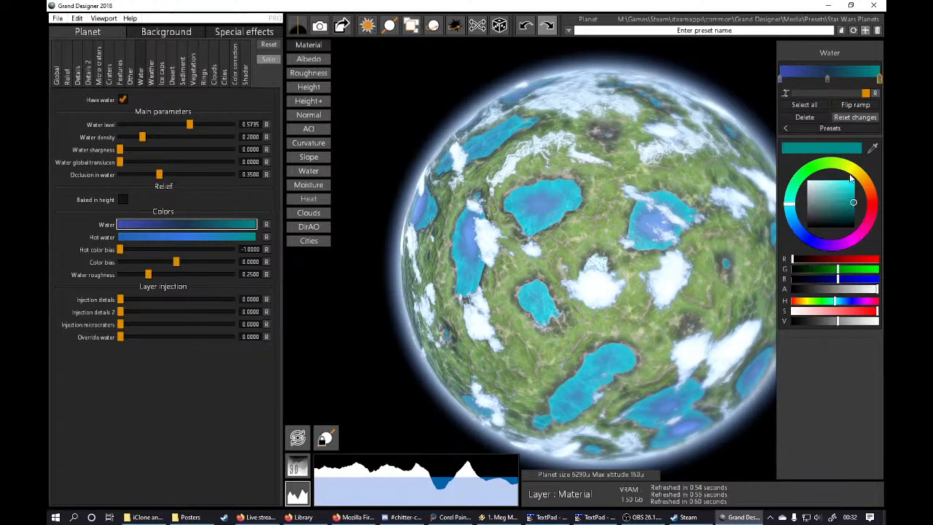
pyautogui.click(847, 216)
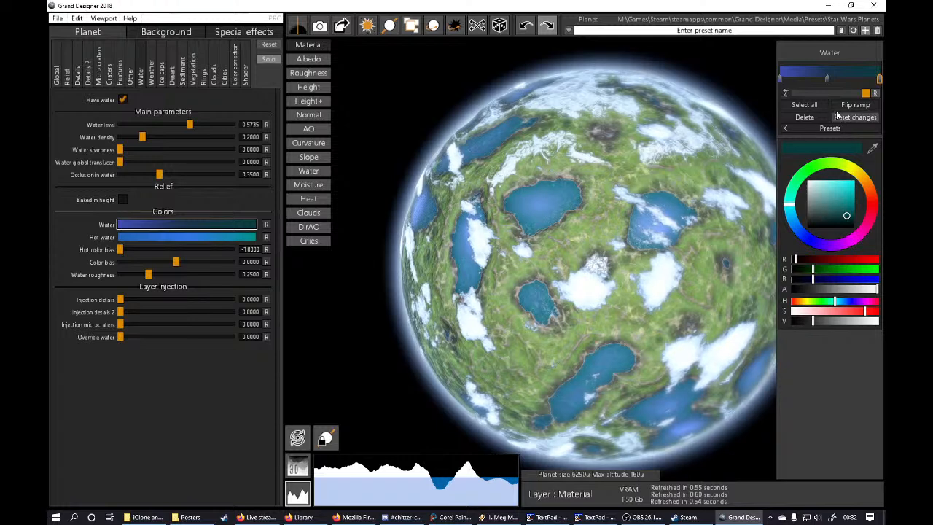
pyautogui.click(828, 79)
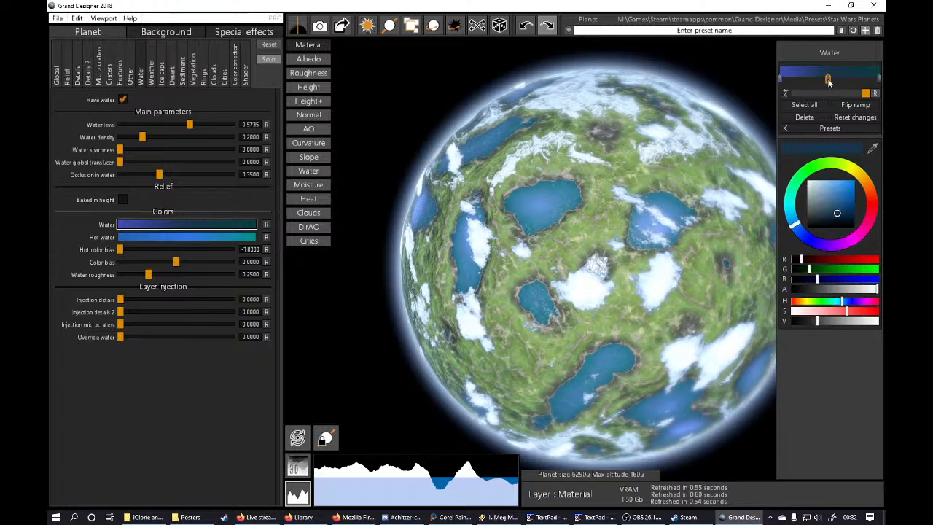
pyautogui.click(838, 210)
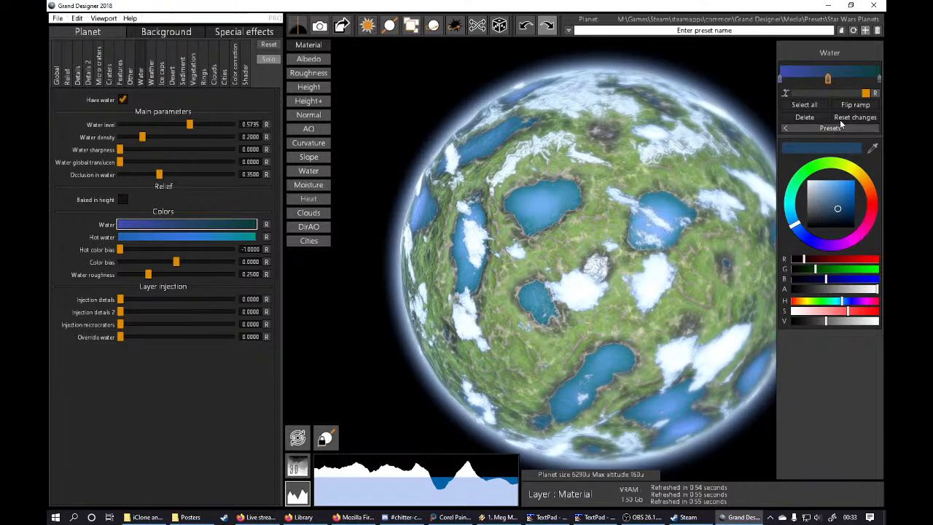
pyautogui.click(879, 79)
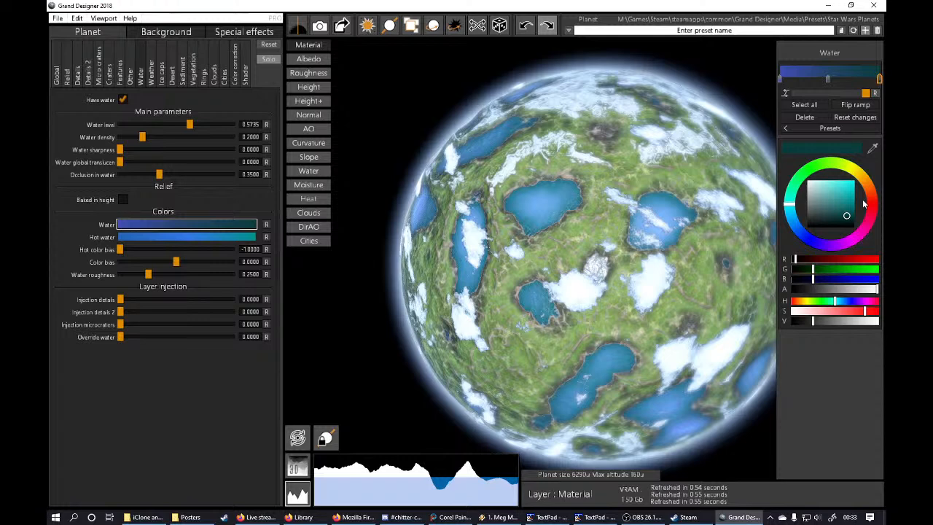
pyautogui.click(844, 214)
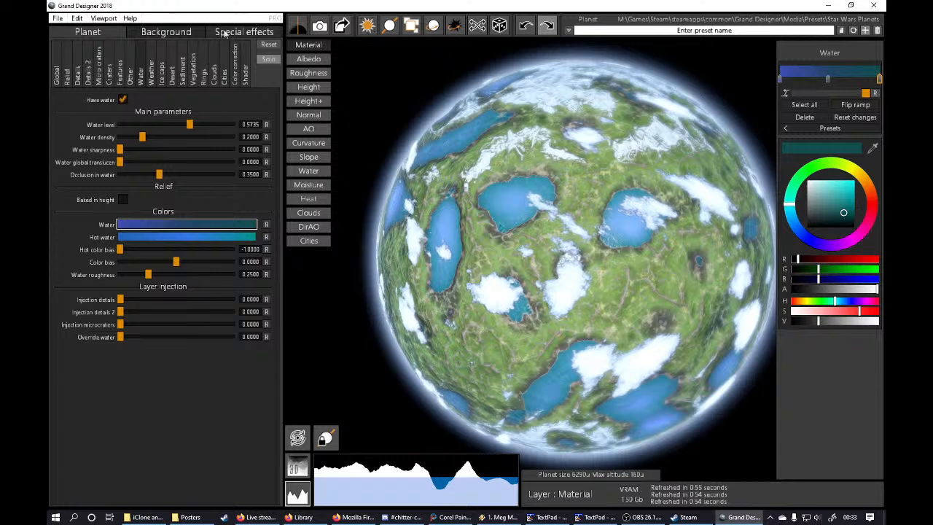
pyautogui.click(131, 81)
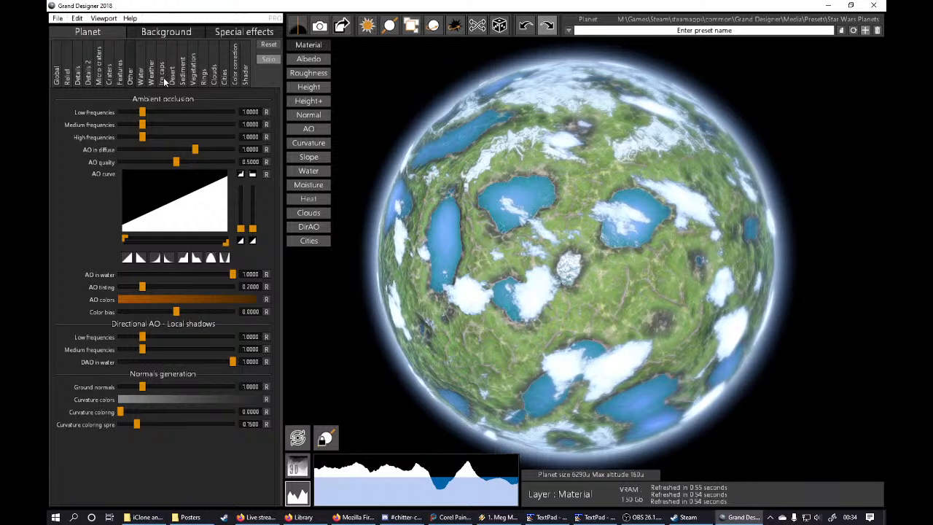
pyautogui.click(140, 78)
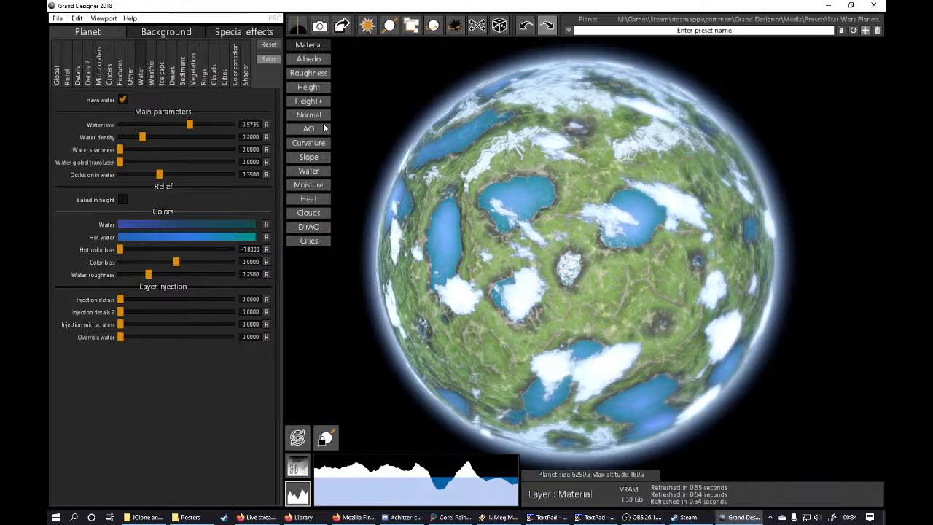
# Step: Enter Myrkr as the planet's preset name and turn the light so it falls on the planet's left side
pyautogui.click(702, 29)
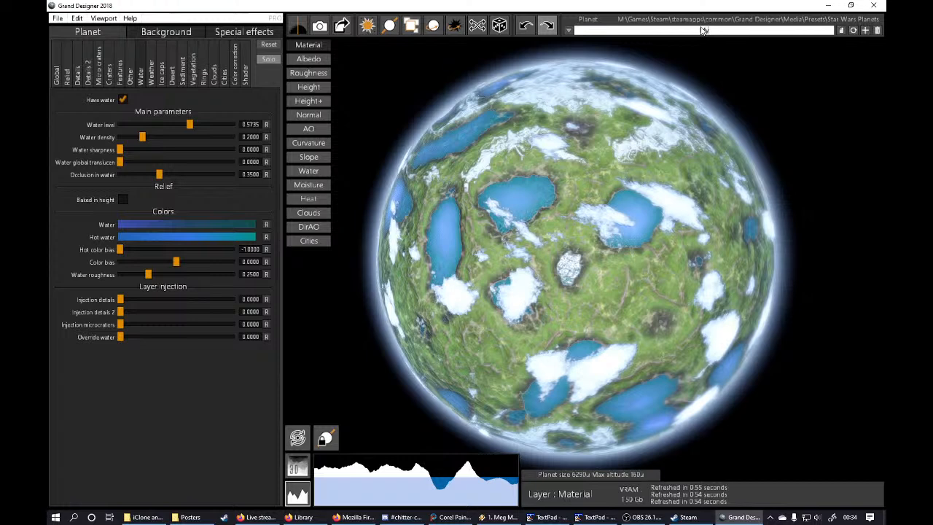
pyautogui.write('Myrkr')
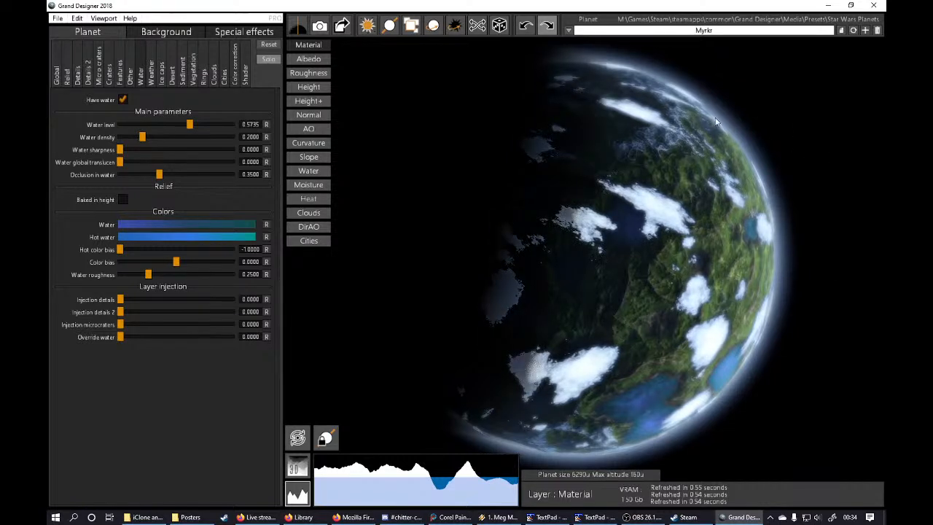
pyautogui.moveTo(554, 89); pyautogui.dragTo(395, 75, button='right')
pyautogui.moveTo(801, 240); pyautogui.dragTo(267, 81, button='right')
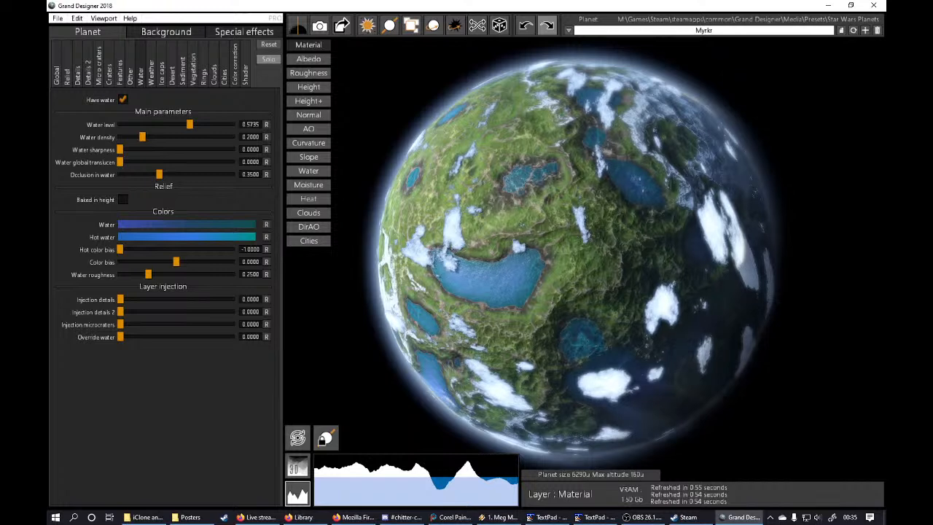
# Step: Try the Mixed, Exponential and Fractional Brownian motion noise types for the relief and return to Turbulence#1
pyautogui.click(68, 73)
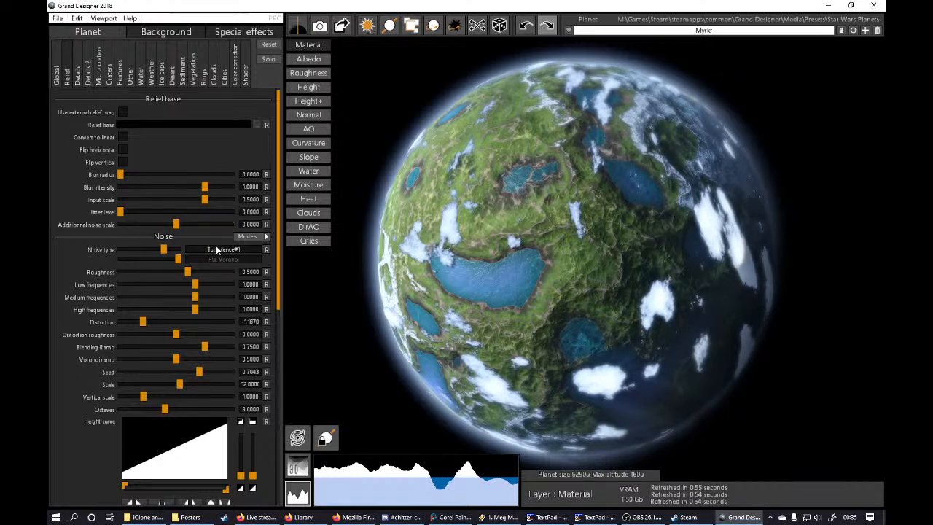
pyautogui.moveTo(279, 246); pyautogui.dragTo(290, 447)
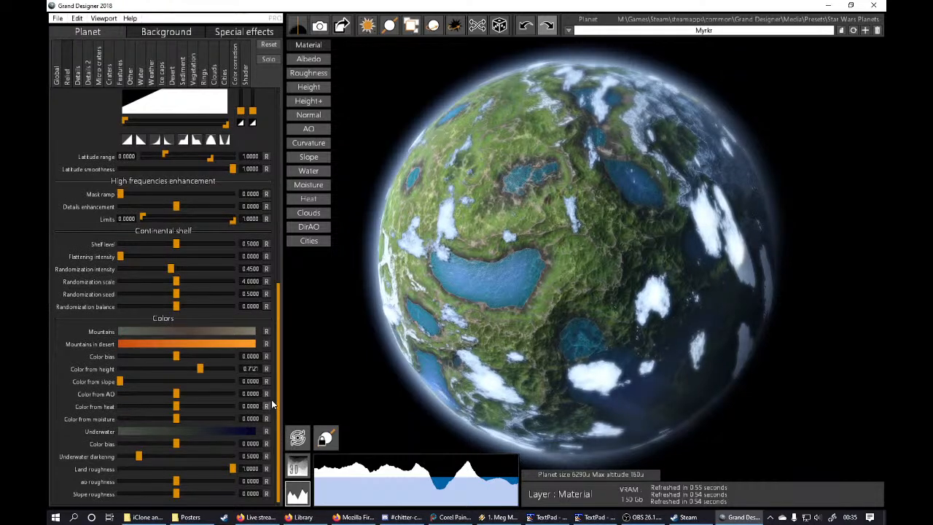
pyautogui.moveTo(278, 395); pyautogui.dragTo(236, 160)
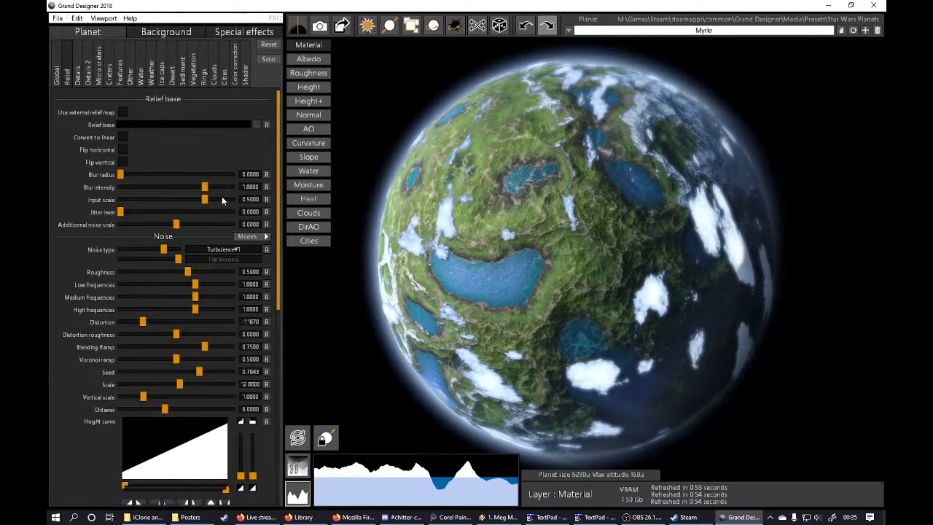
pyautogui.moveTo(164, 249); pyautogui.dragTo(156, 246)
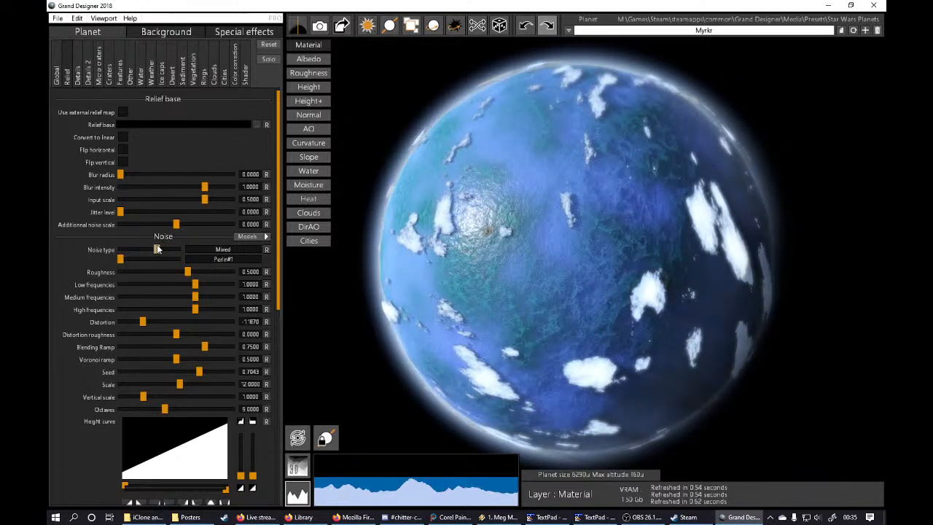
pyautogui.moveTo(157, 249); pyautogui.dragTo(146, 247)
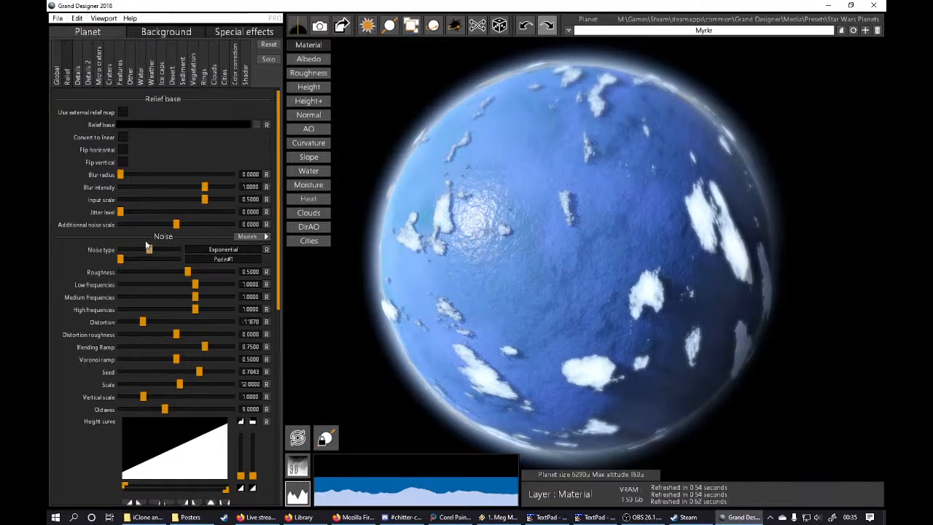
pyautogui.moveTo(146, 247); pyautogui.dragTo(94, 237)
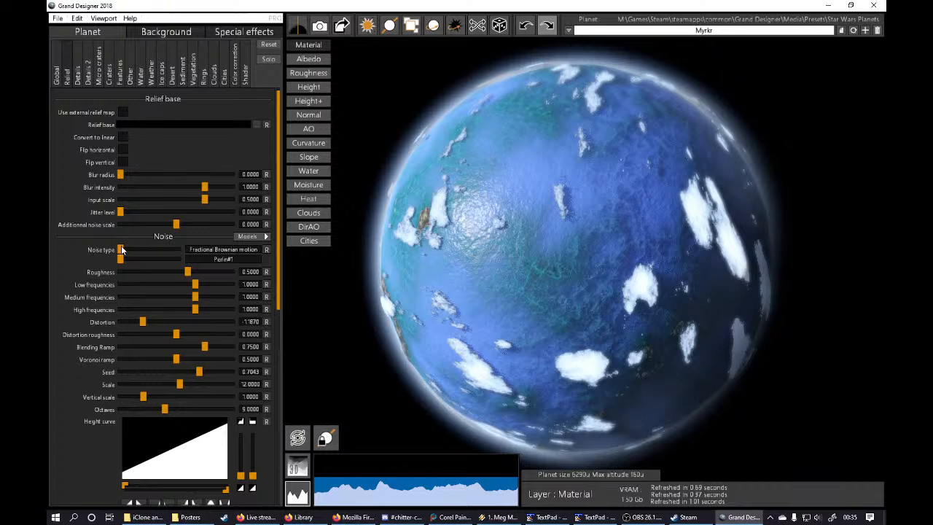
pyautogui.moveTo(122, 250); pyautogui.dragTo(143, 256)
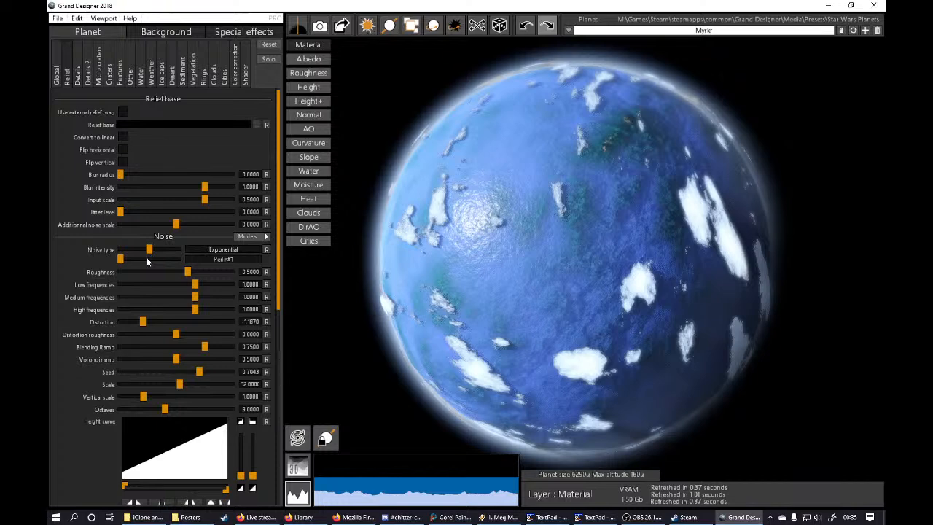
pyautogui.moveTo(149, 251); pyautogui.dragTo(166, 252)
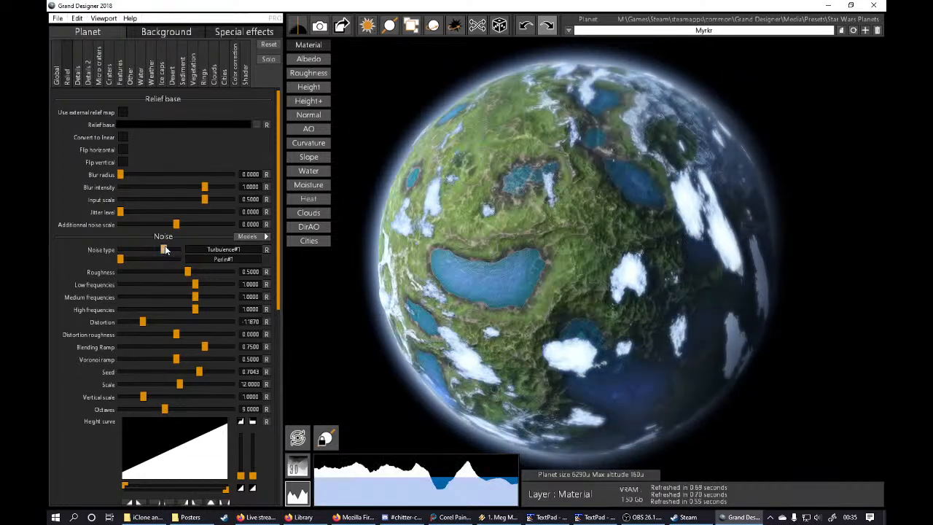
# Step: Try Perlin#2 as the relief's base noise and switch the base noise to Regular Voronoi
pyautogui.moveTo(122, 260); pyautogui.dragTo(131, 266)
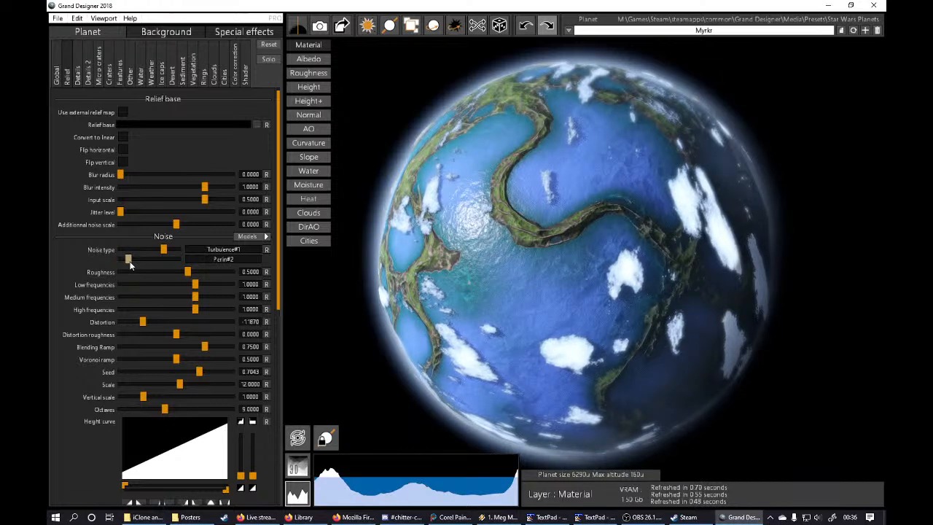
pyautogui.moveTo(130, 266); pyautogui.dragTo(171, 268)
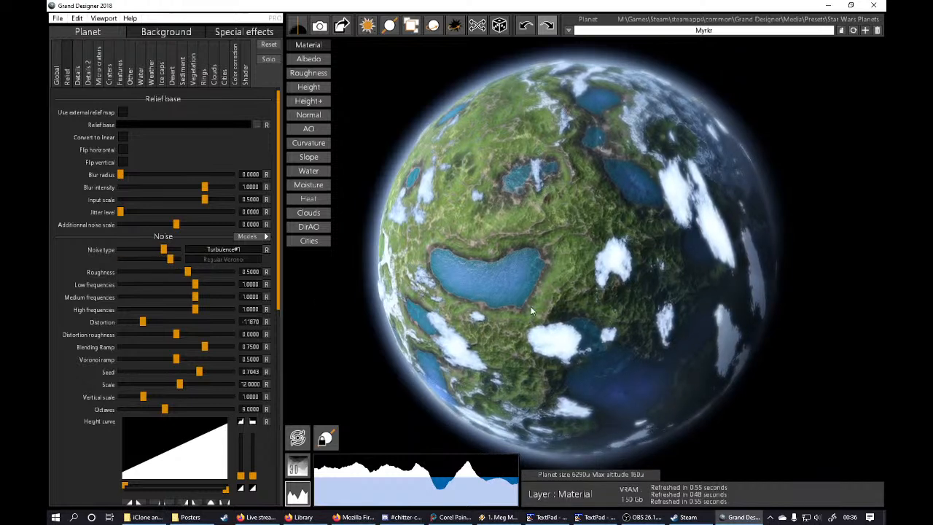
pyautogui.moveTo(537, 306); pyautogui.dragTo(562, 323)
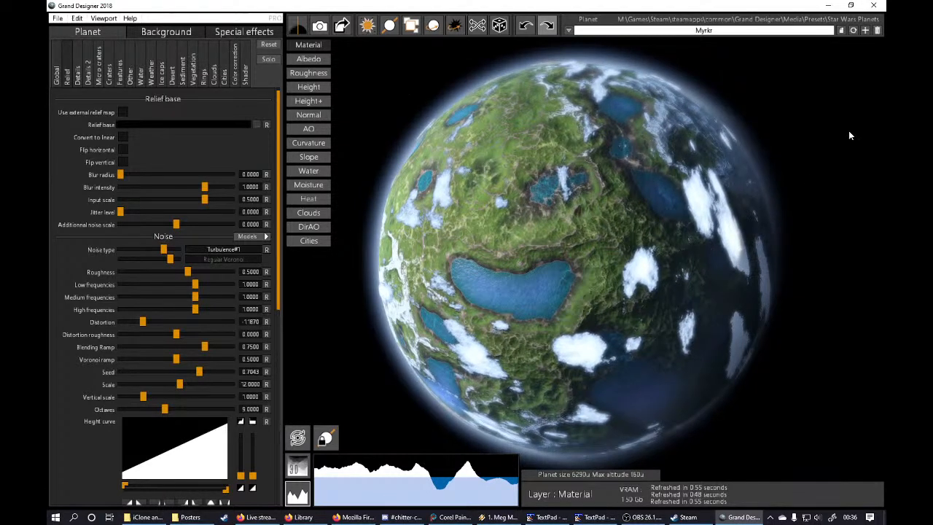
# Step: Turn the light so only the planet's left side is lit, and build the textures in final resolution
pyautogui.moveTo(797, 140); pyautogui.dragTo(736, 135, button='right')
pyautogui.moveTo(353, 67); pyautogui.dragTo(690, 183, button='right')
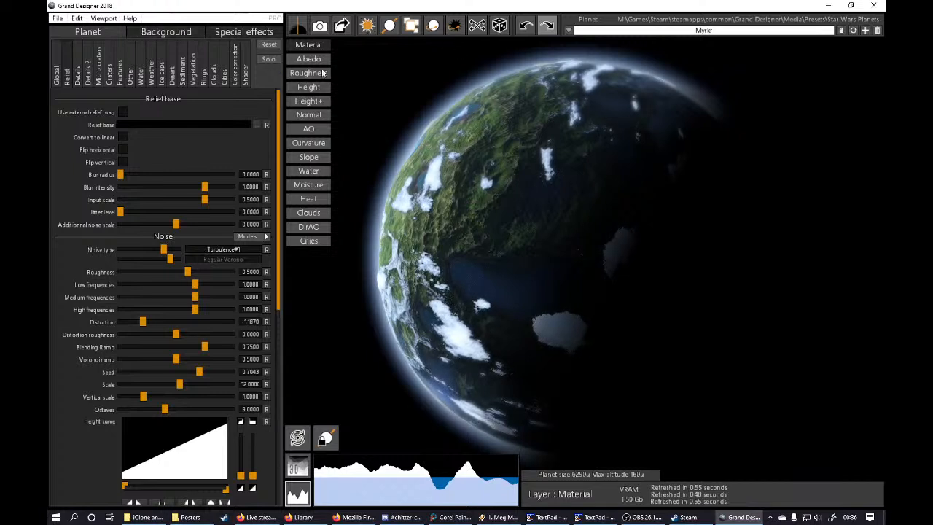
pyautogui.click(308, 28)
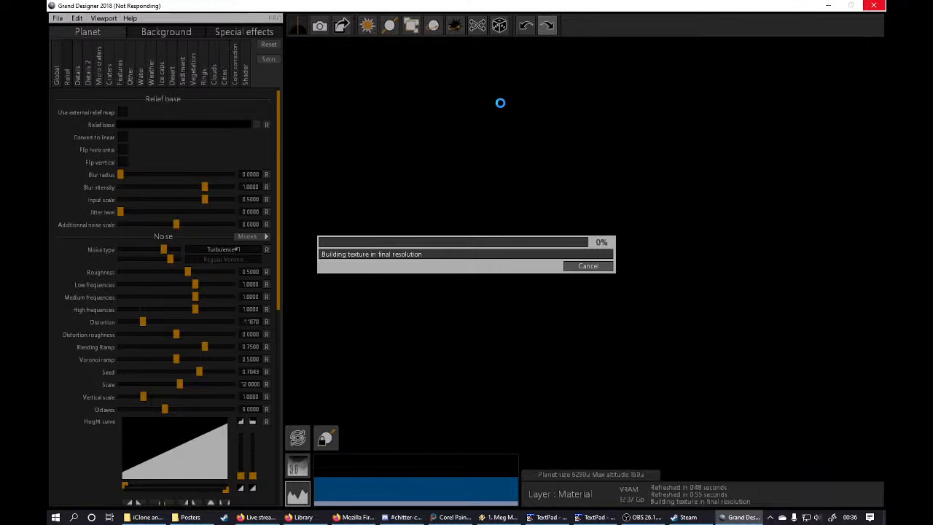
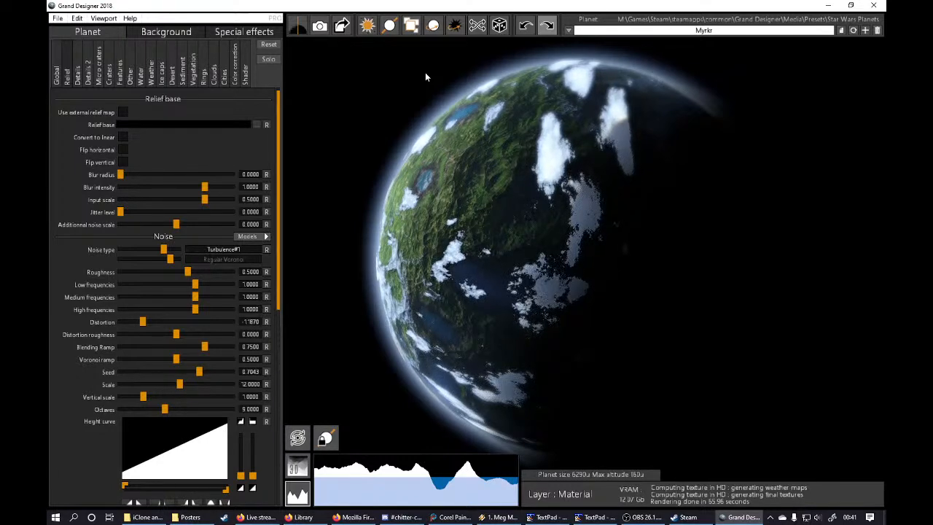
# Step: Set the rotation speed of the clouds to 0 in the shader settings
pyautogui.click(215, 73)
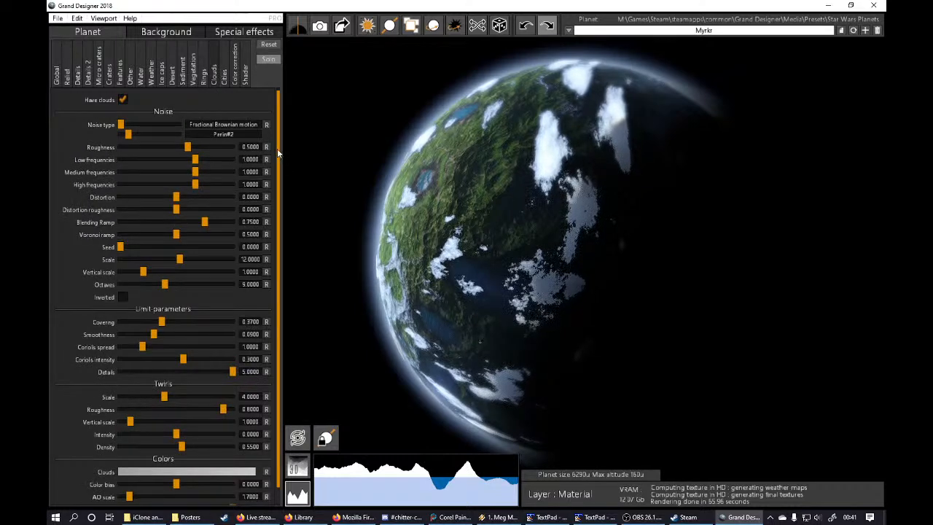
pyautogui.scroll(-1, 284, 211)
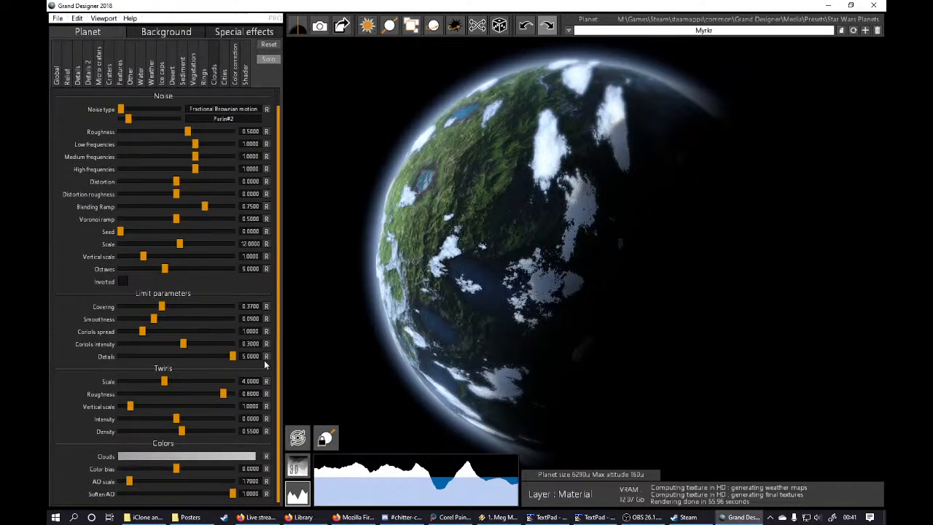
pyautogui.click(246, 80)
pyautogui.scroll(-6, 277, 291)
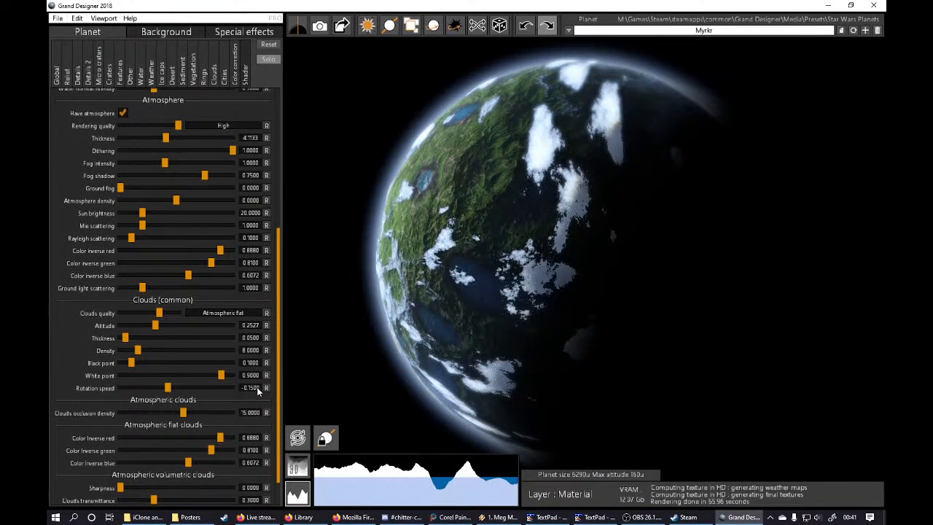
pyautogui.moveTo(243, 388); pyautogui.dragTo(318, 396)
pyautogui.press('BackSpace')
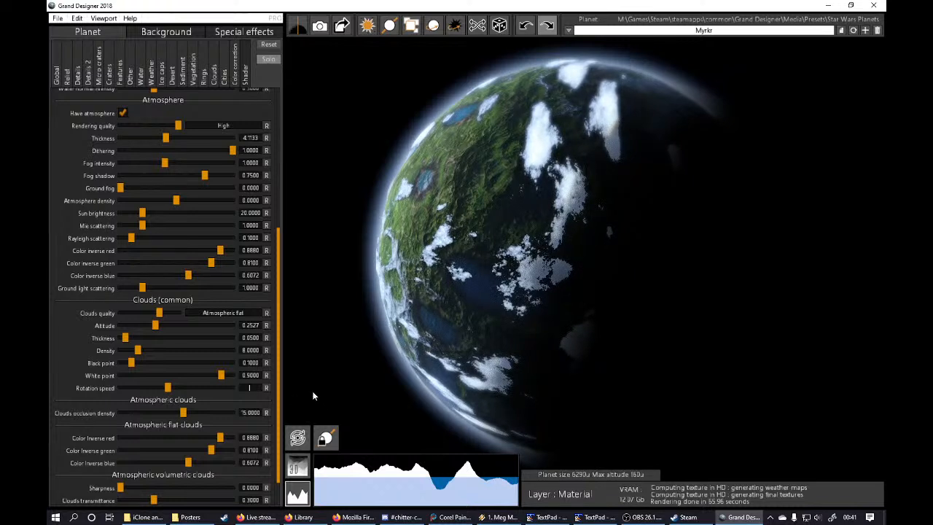
pyautogui.write('0')
pyautogui.press('Return')
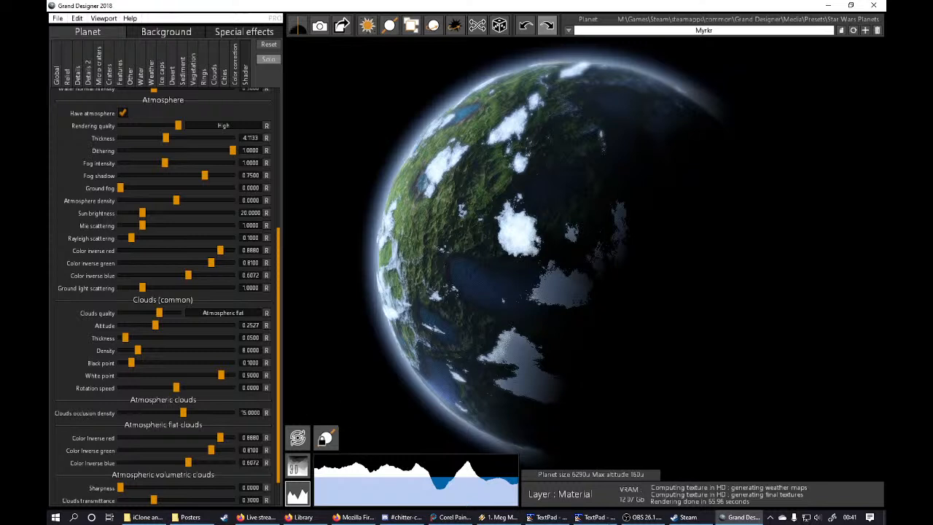
pyautogui.moveTo(595, 517)
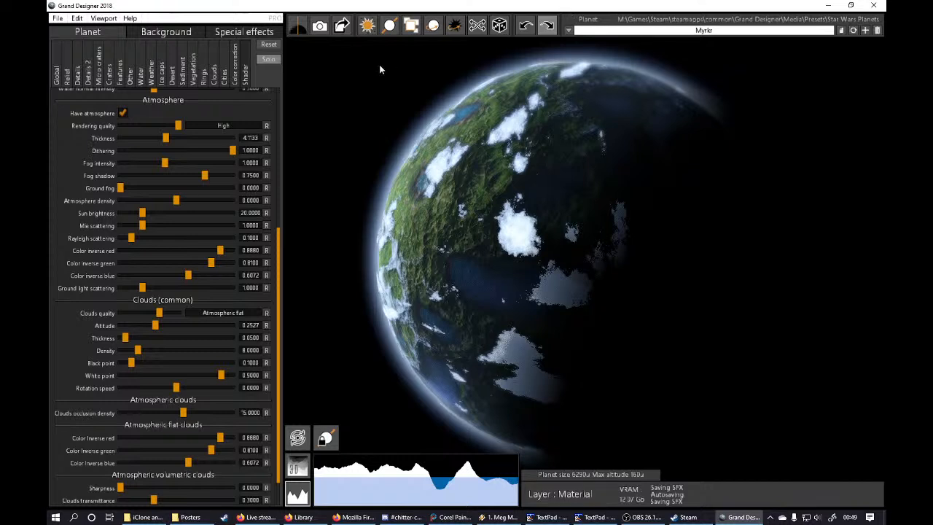
# Step: Try adding features to the planet with a radius of 0.1770 and switch the features off again
pyautogui.click(121, 82)
pyautogui.click(123, 99)
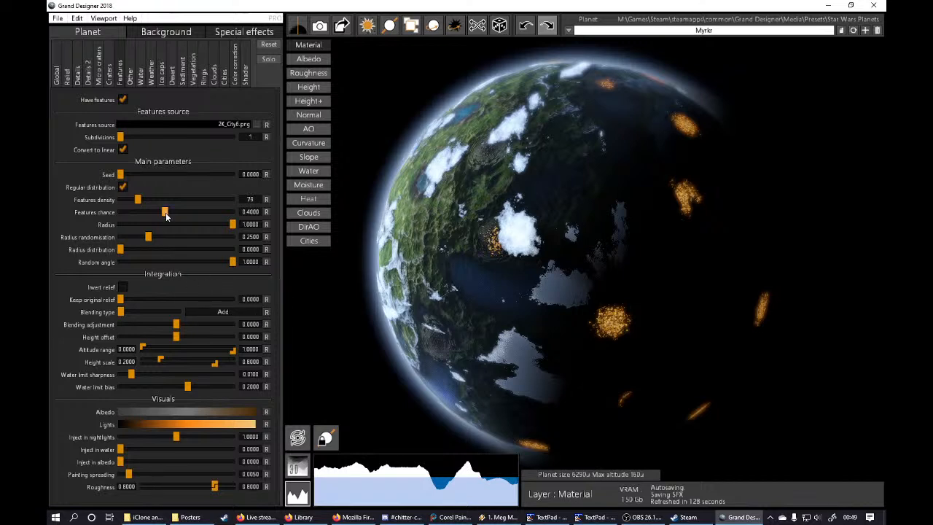
pyautogui.moveTo(232, 224); pyautogui.dragTo(175, 232)
pyautogui.click(142, 225)
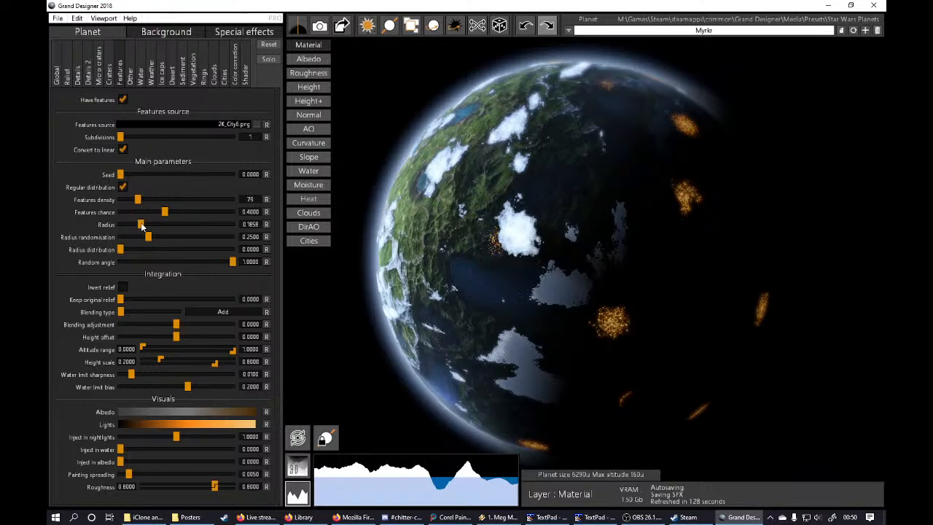
pyautogui.moveTo(142, 226); pyautogui.dragTo(140, 225)
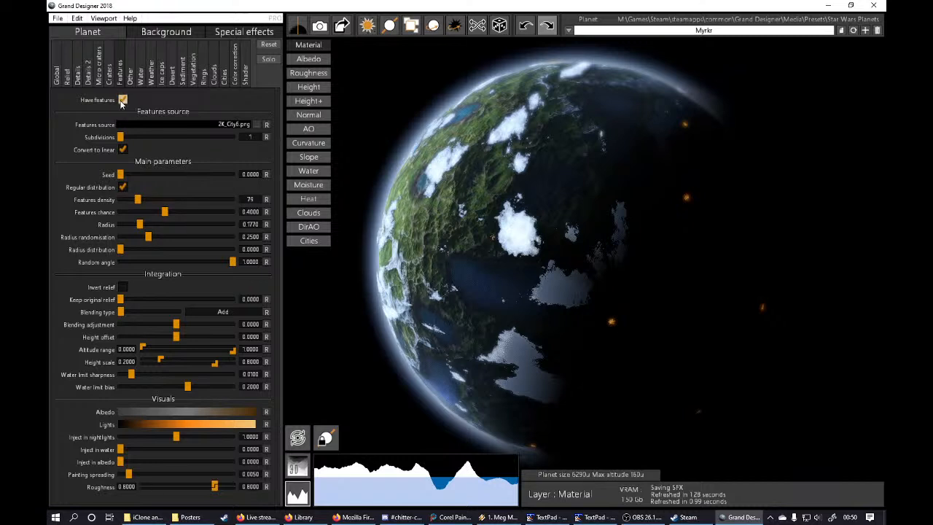
pyautogui.click(122, 100)
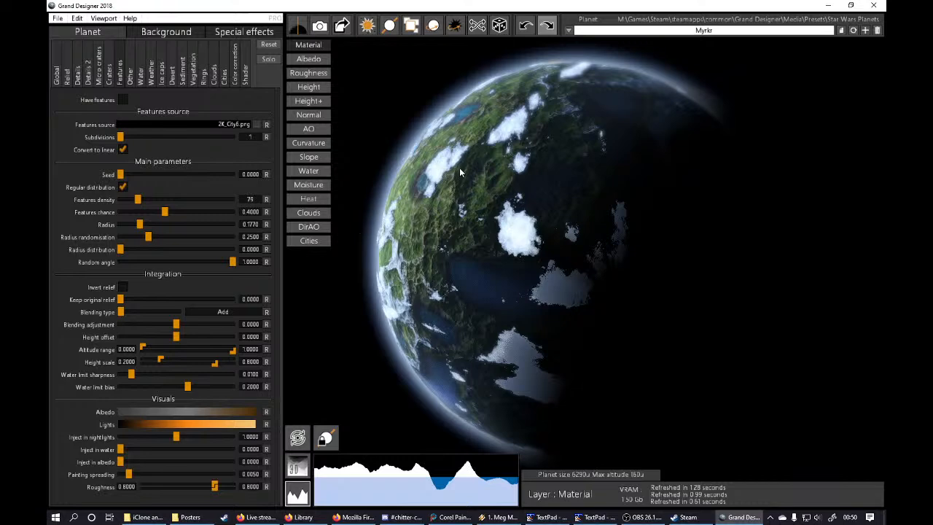
# Step: Examine the dark lake and the surrounding terrain and clouds up close, and return to the whole planet
pyautogui.scroll(2, 476, 172)
pyautogui.scroll(5, 481, 184)
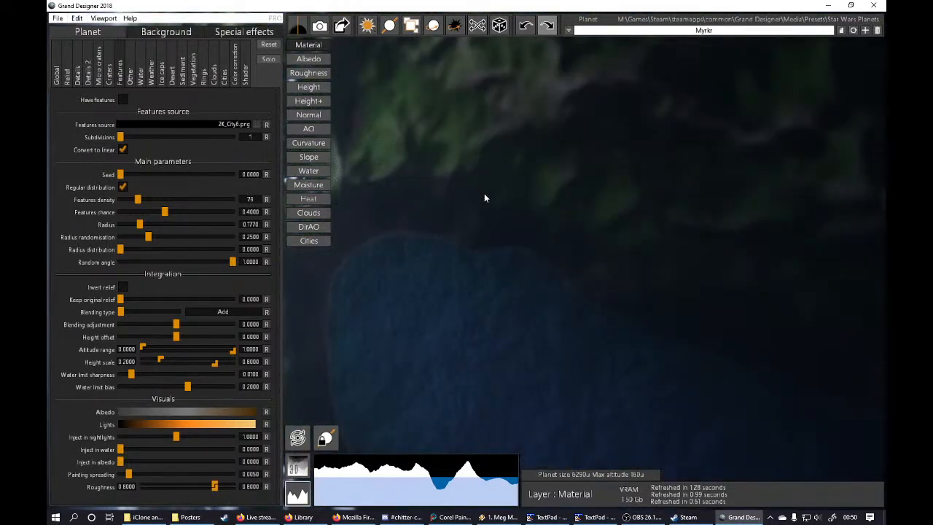
pyautogui.scroll(3, 484, 199)
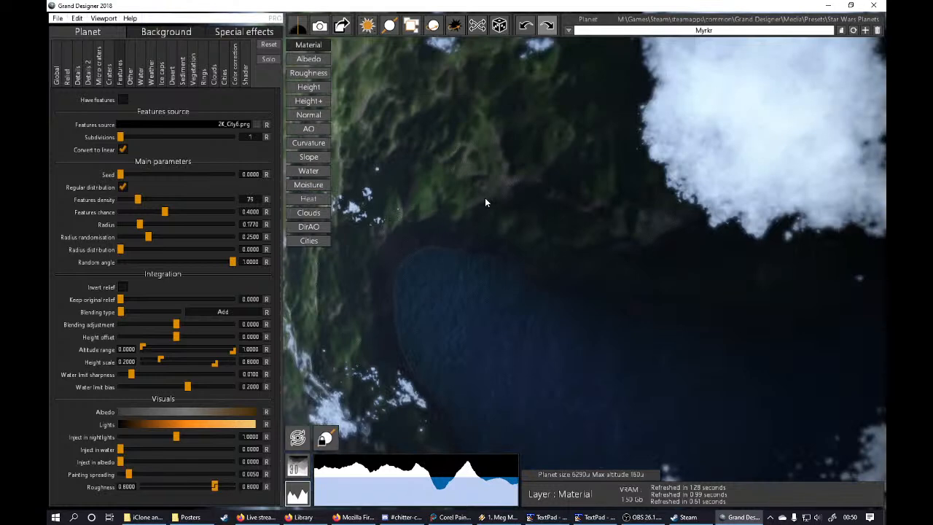
pyautogui.scroll(3, 484, 199)
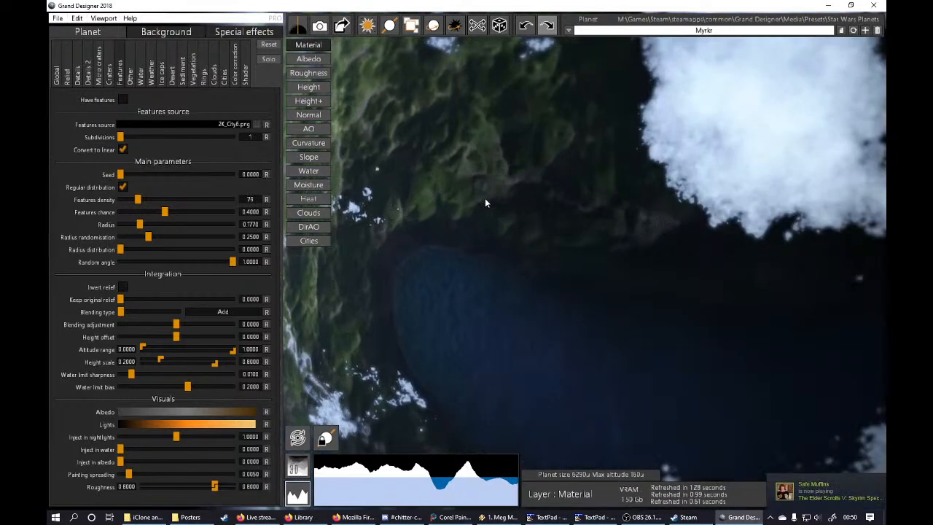
pyautogui.scroll(2, 470, 227)
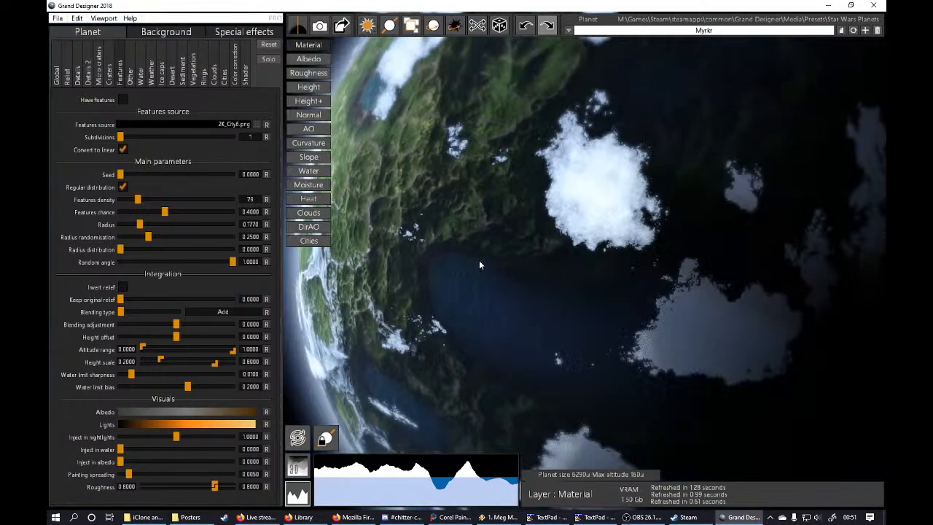
pyautogui.scroll(-2, 479, 263)
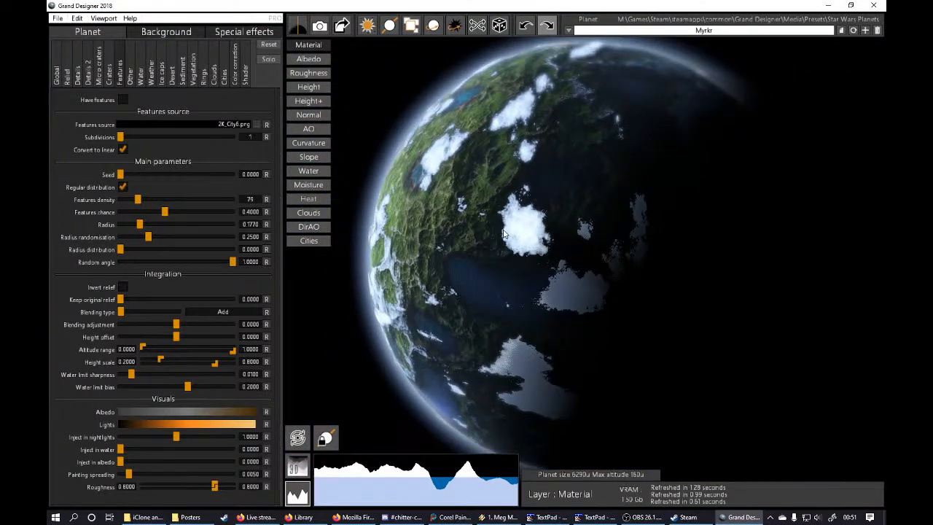
pyautogui.scroll(-1, 503, 233)
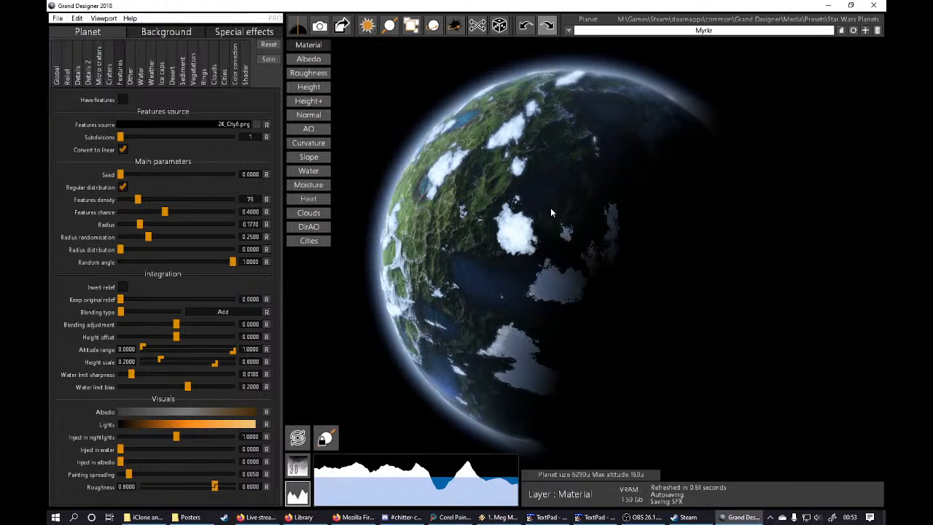
pyautogui.click(643, 517)
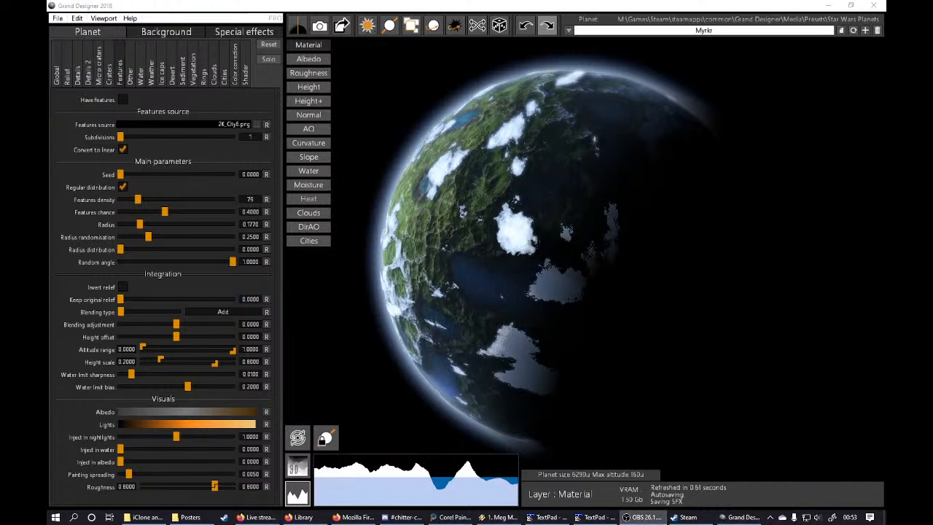